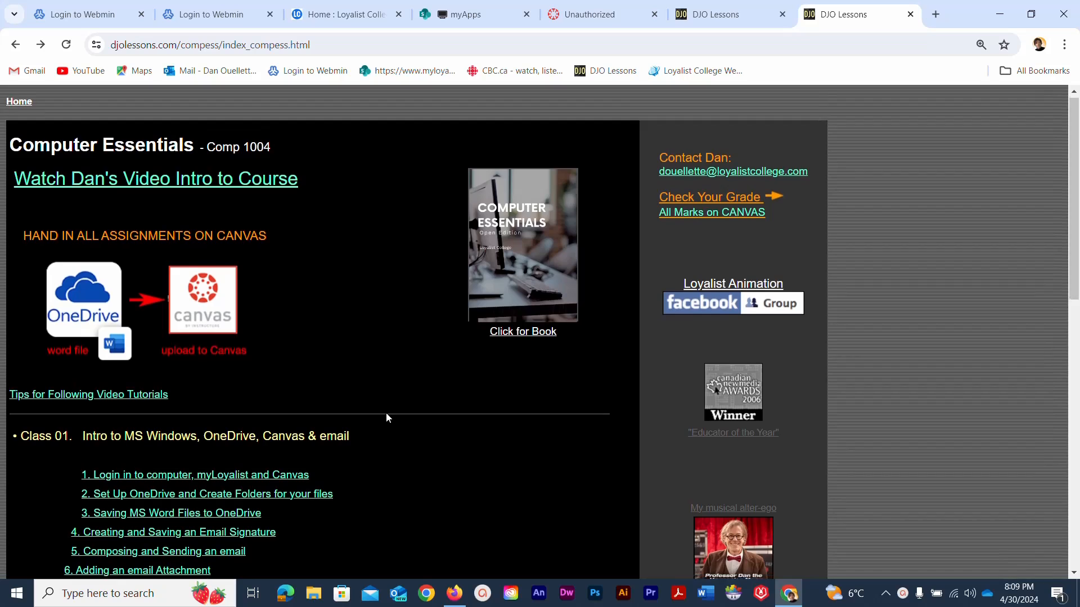
- Scroll down to the Class 03a Microsoft Word Practice 01 download links
scroll(387, 417, "down", 9)
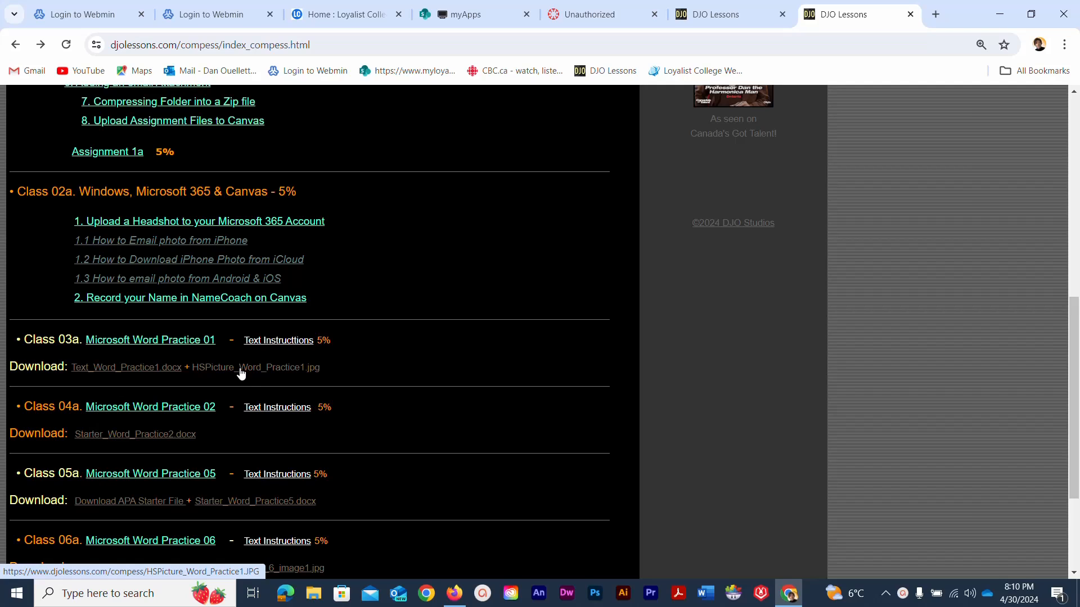
- Save the Text_Word_Practice1.docx link into OneDrive > Spring Semester 2024 > COMP1004 - Computer Essentials
right_click(142, 370)
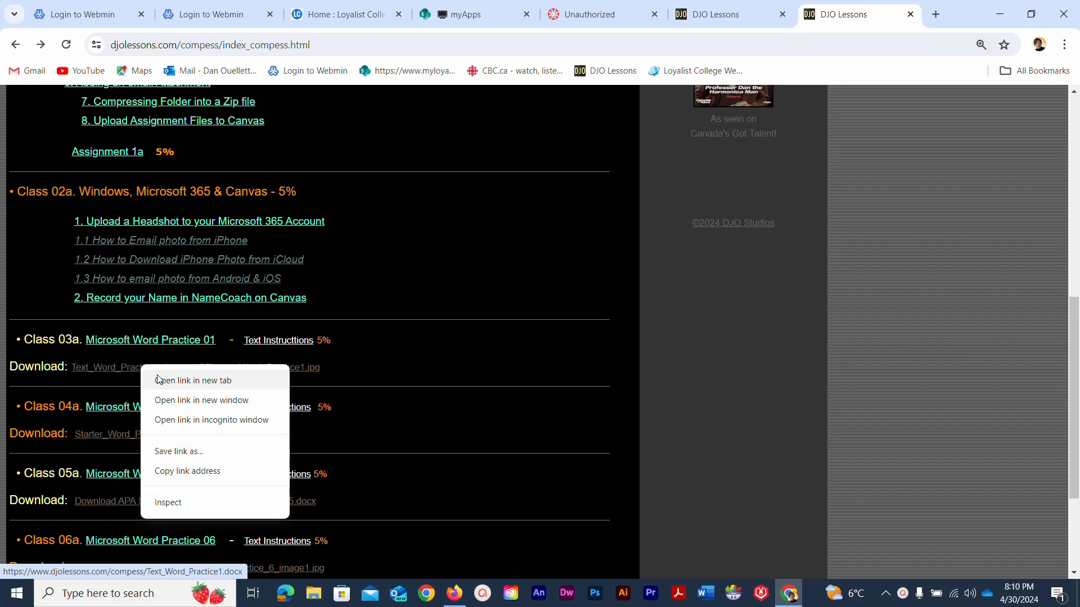
left_click(165, 450)
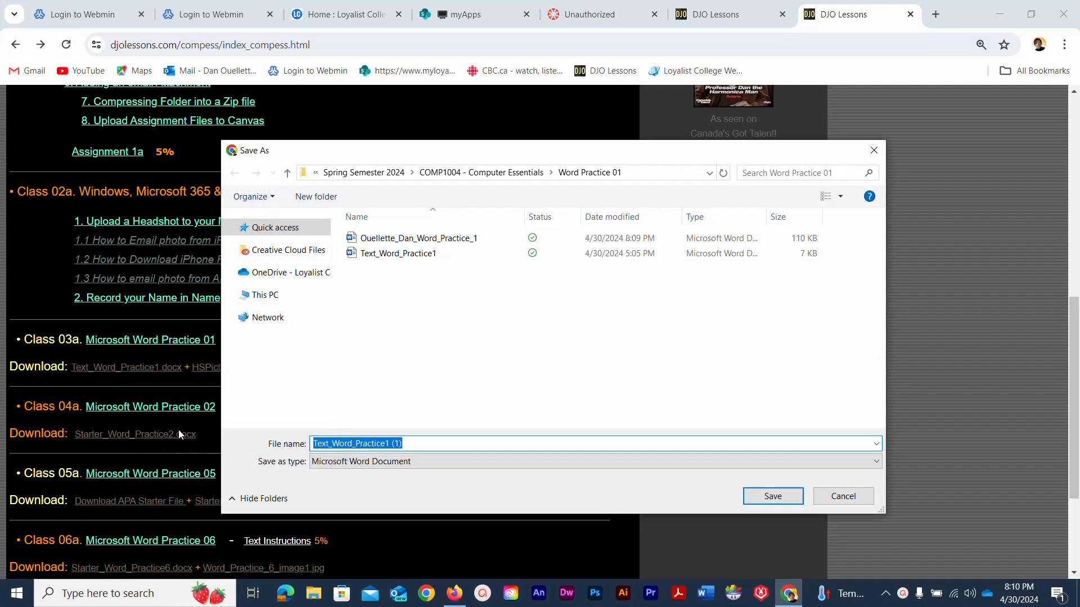
left_click(258, 276)
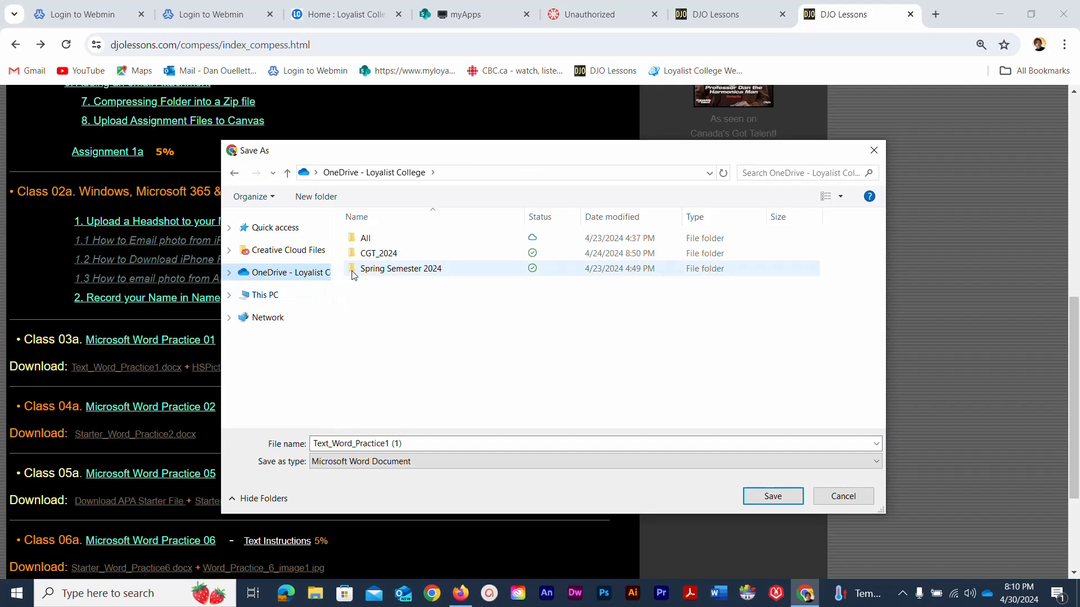
double_click(355, 270)
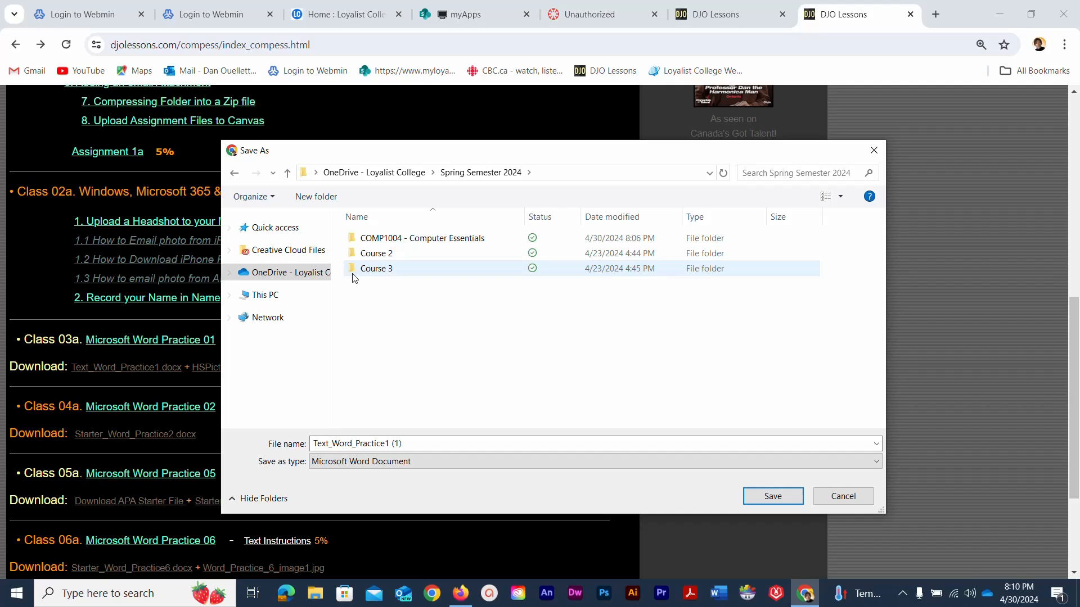
double_click(355, 238)
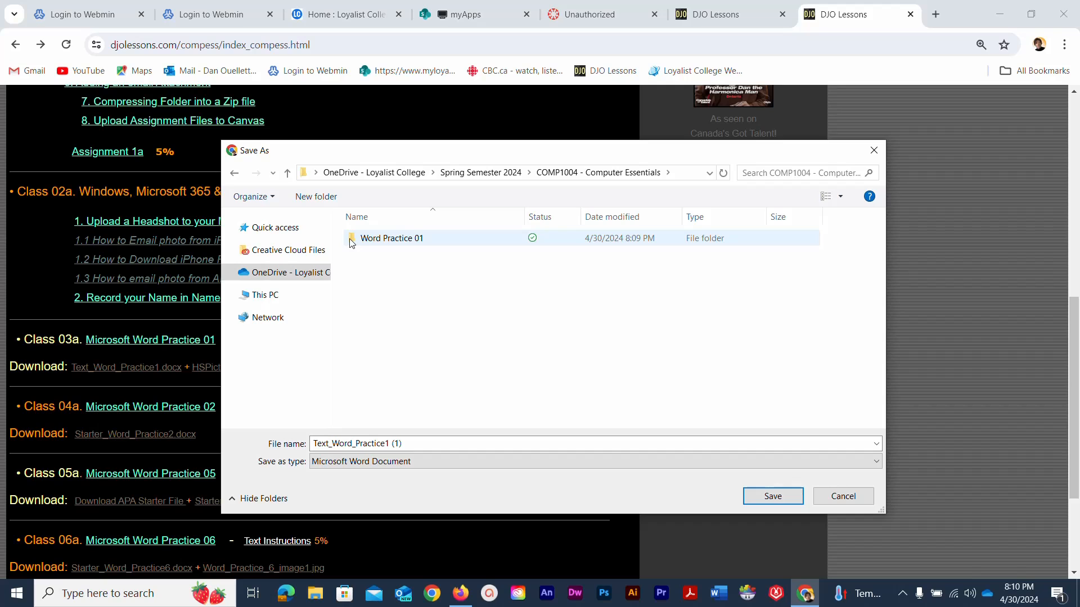
- Create a new folder named Word Practice 02 there and open it
right_click(382, 323)
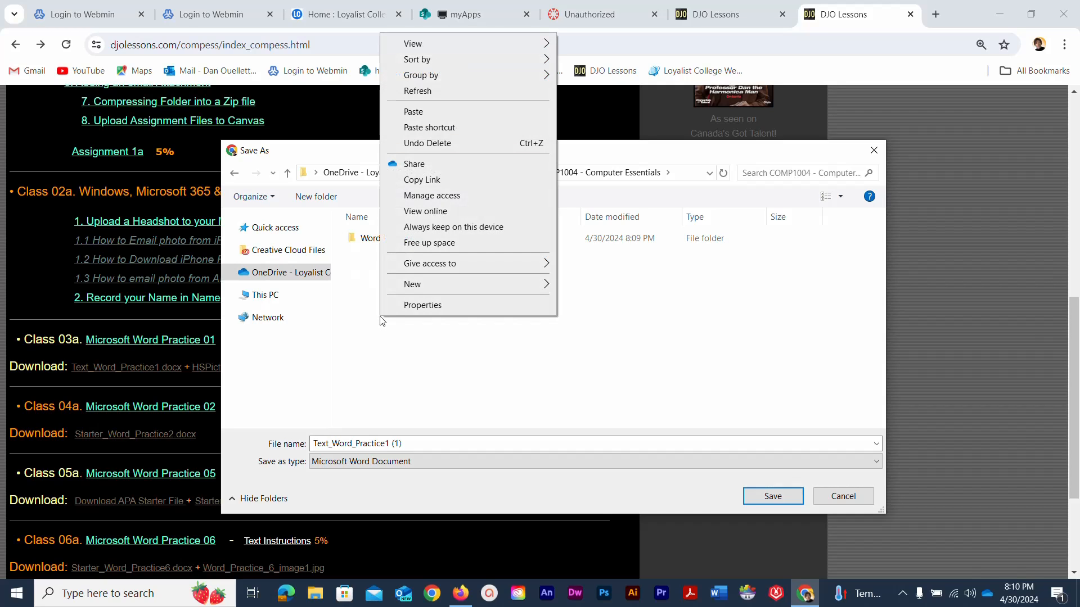
mouse_move(403, 290)
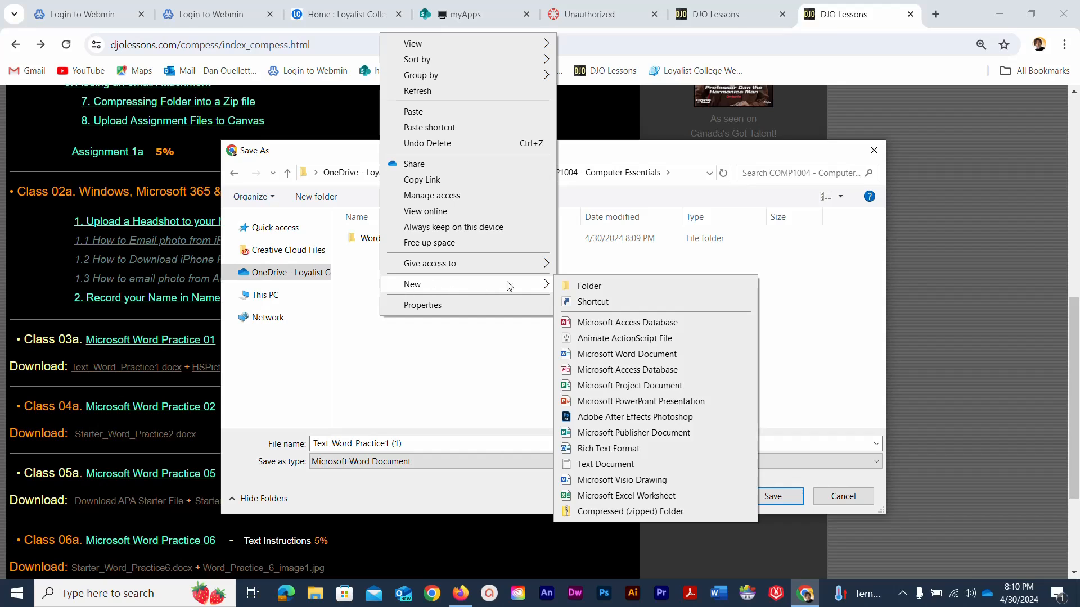
left_click(567, 288)
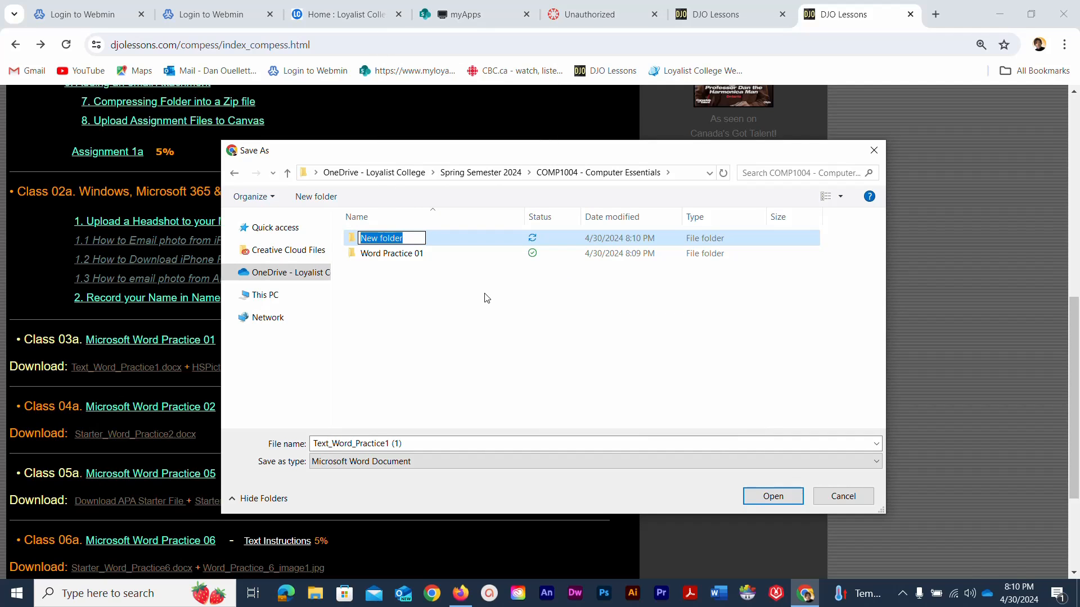
type("Word")
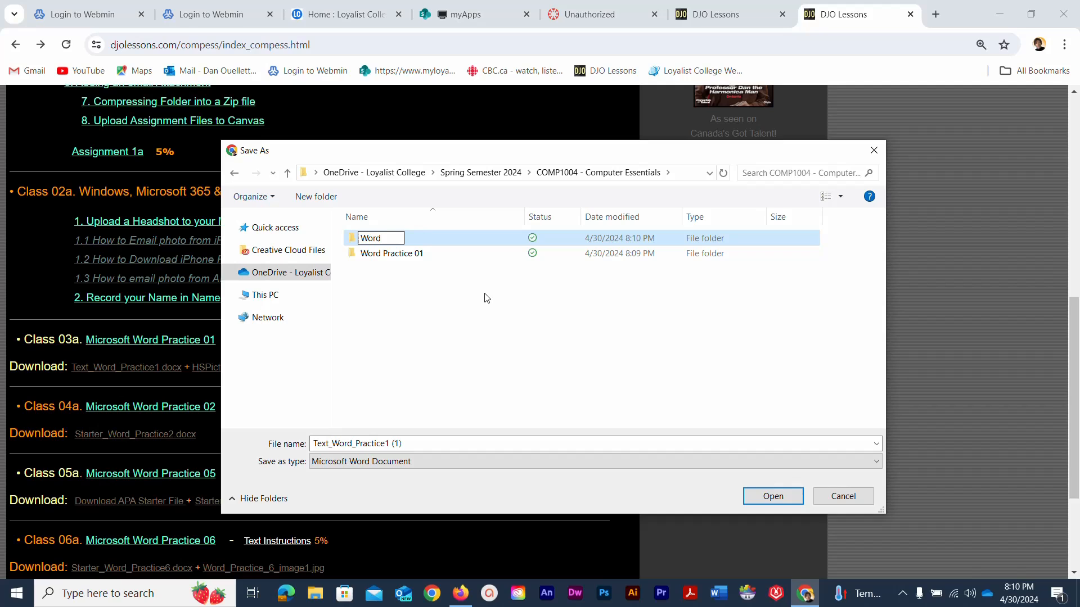
type(" Practice 02")
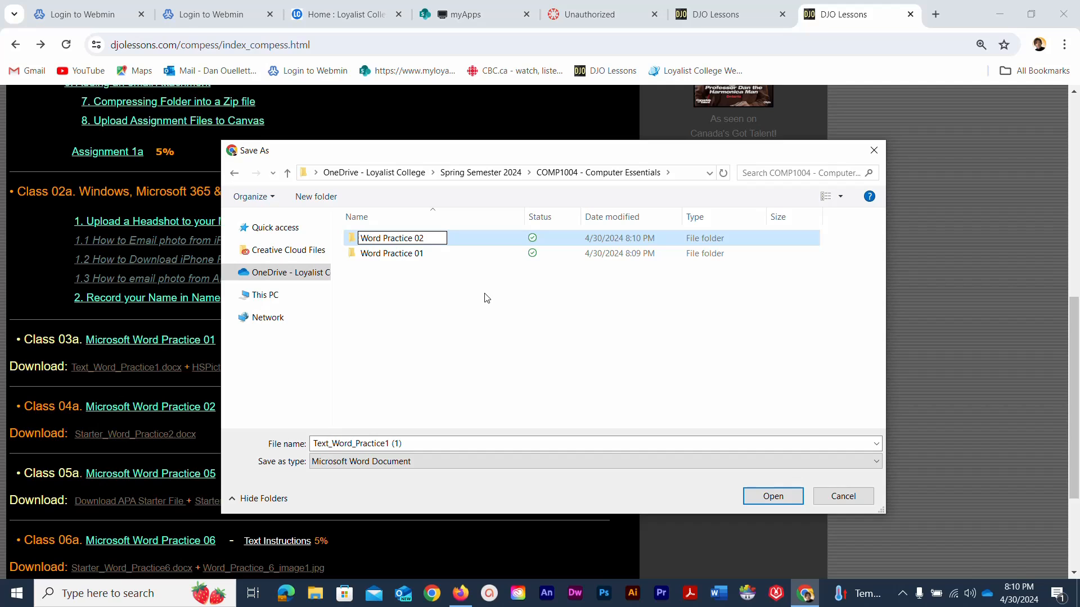
left_click(457, 318)
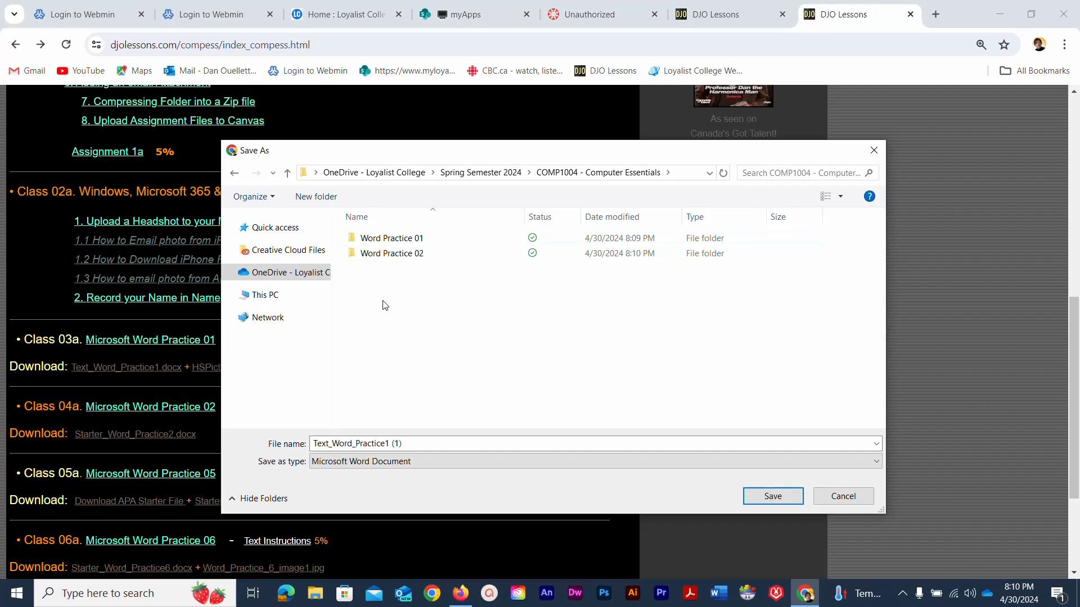
double_click(354, 255)
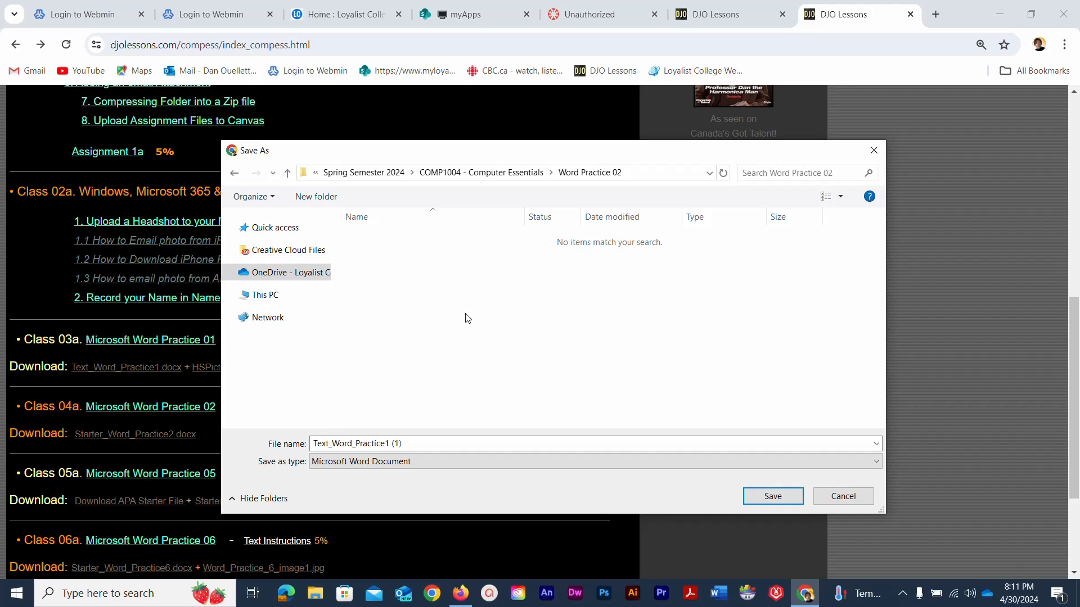
- Save Text_Word_Practice1.docx and HSPicture_Word_Practice1.jpg into Word Practice 02, then minimize Chrome
left_click(753, 497)
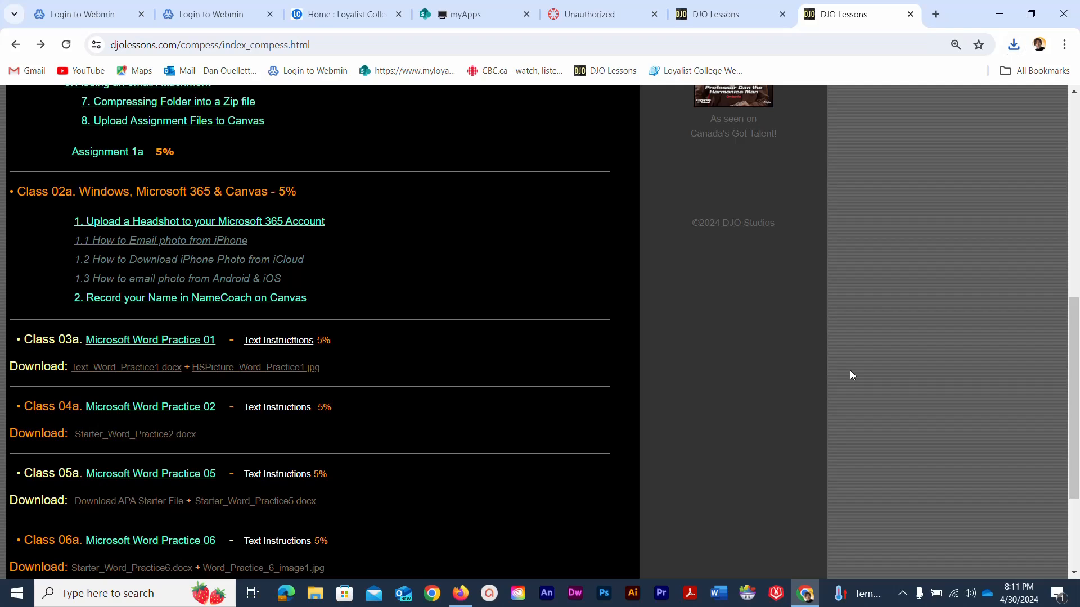
right_click(251, 373)
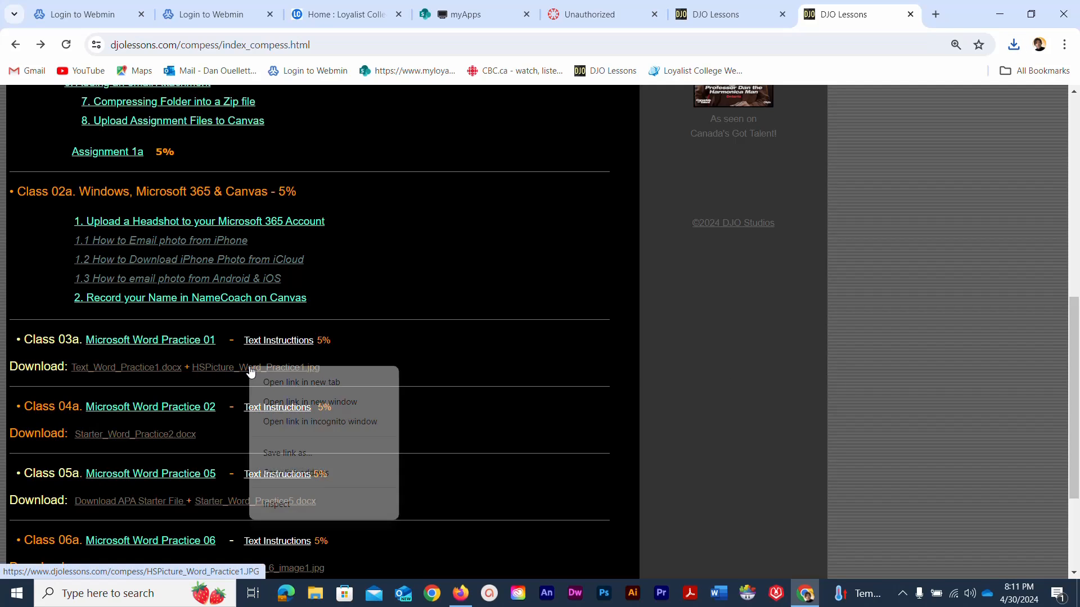
left_click(293, 451)
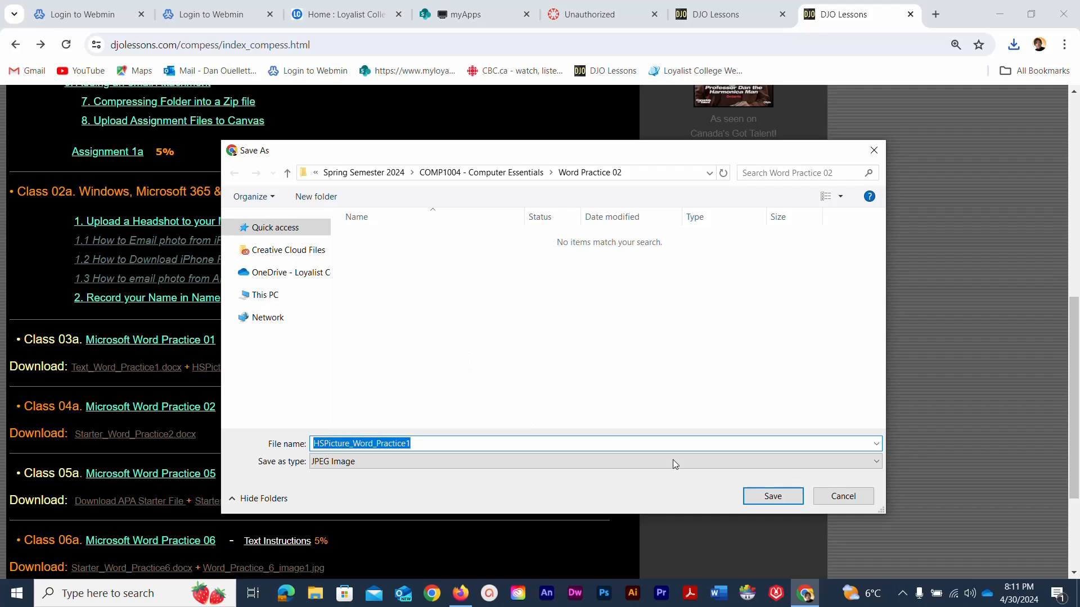
left_click(758, 493)
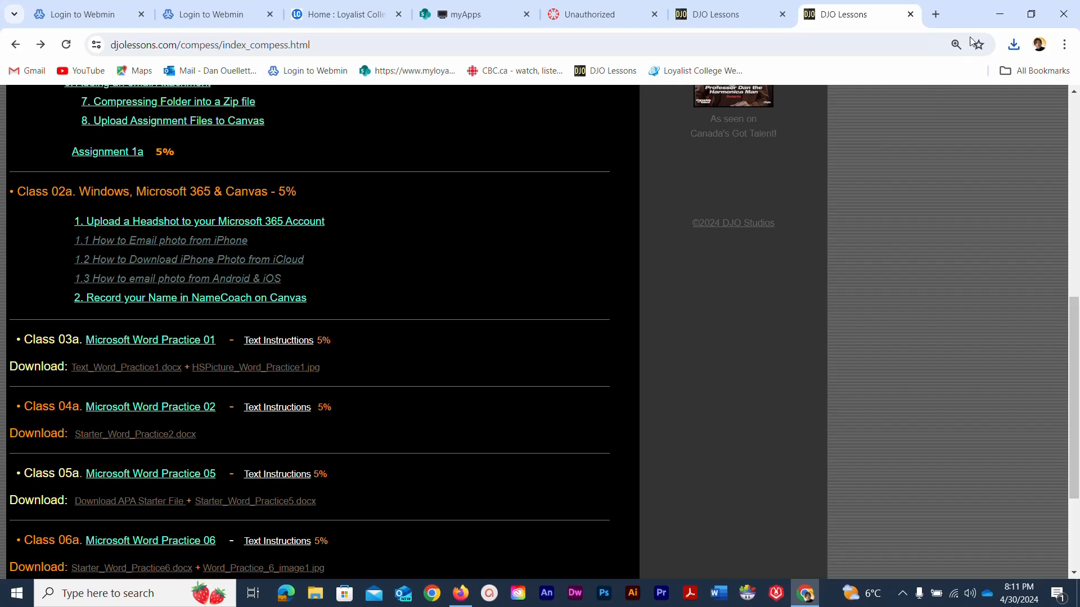
left_click(995, 20)
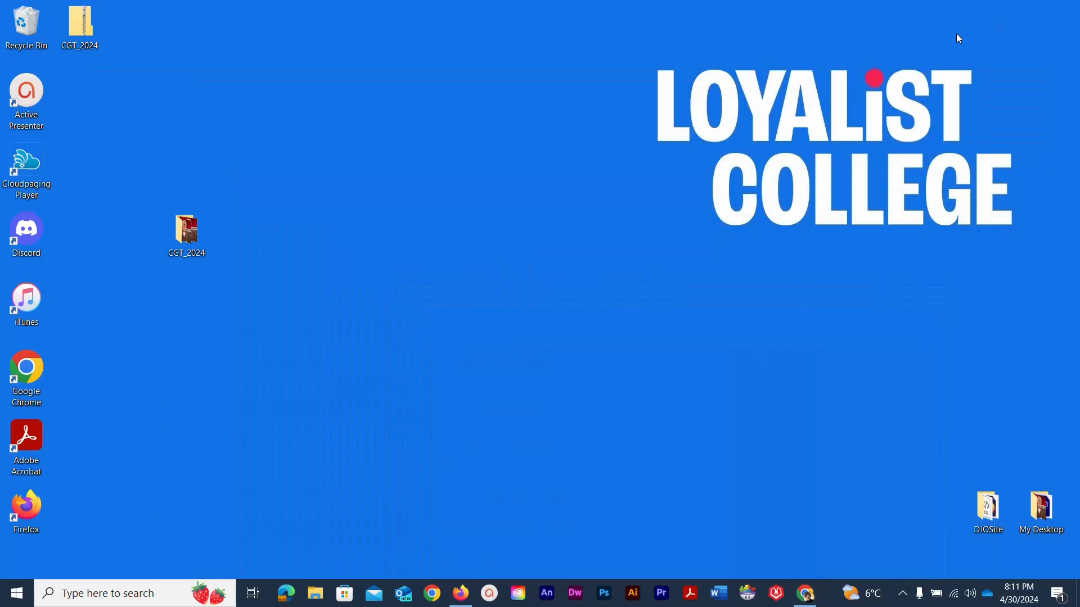
- In File Explorer, navigate to OneDrive > Spring Semester 2024 > COMP1004 > Word Practice 01
left_click(315, 592)
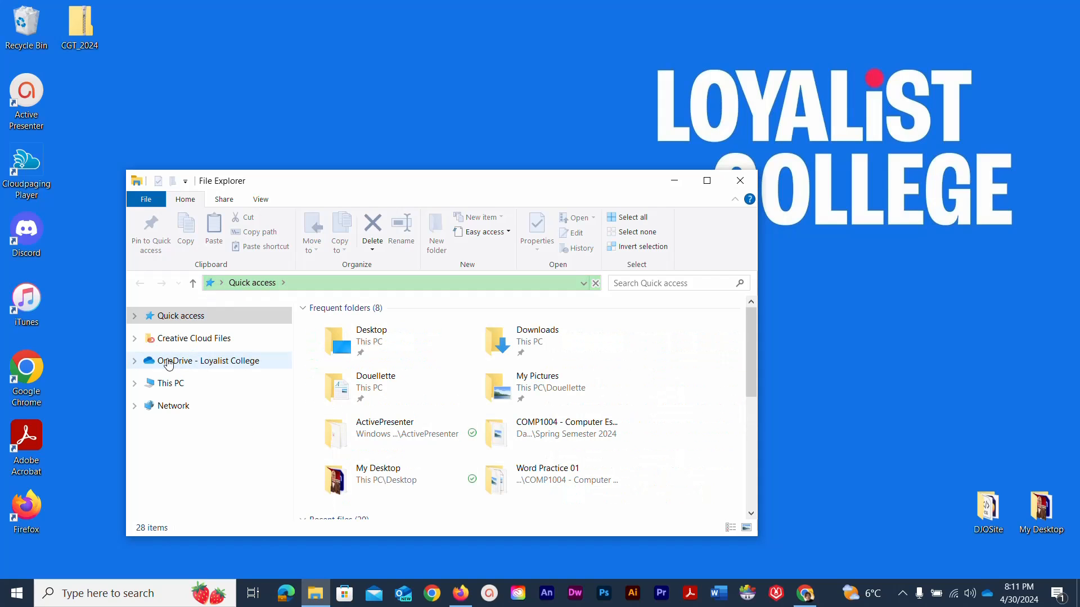
left_click(185, 361)
double_click(315, 359)
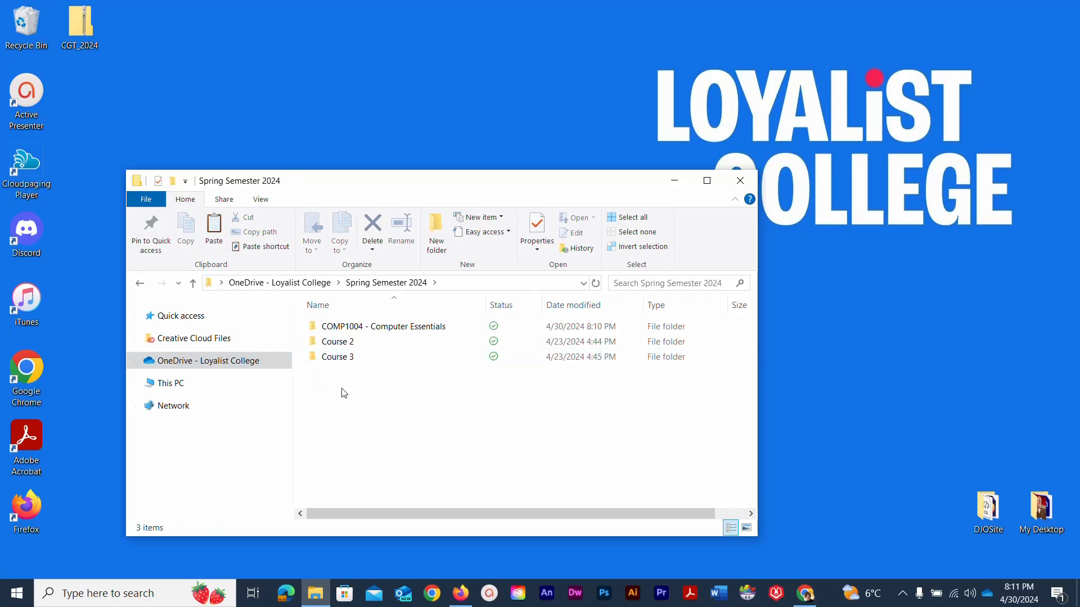
double_click(309, 326)
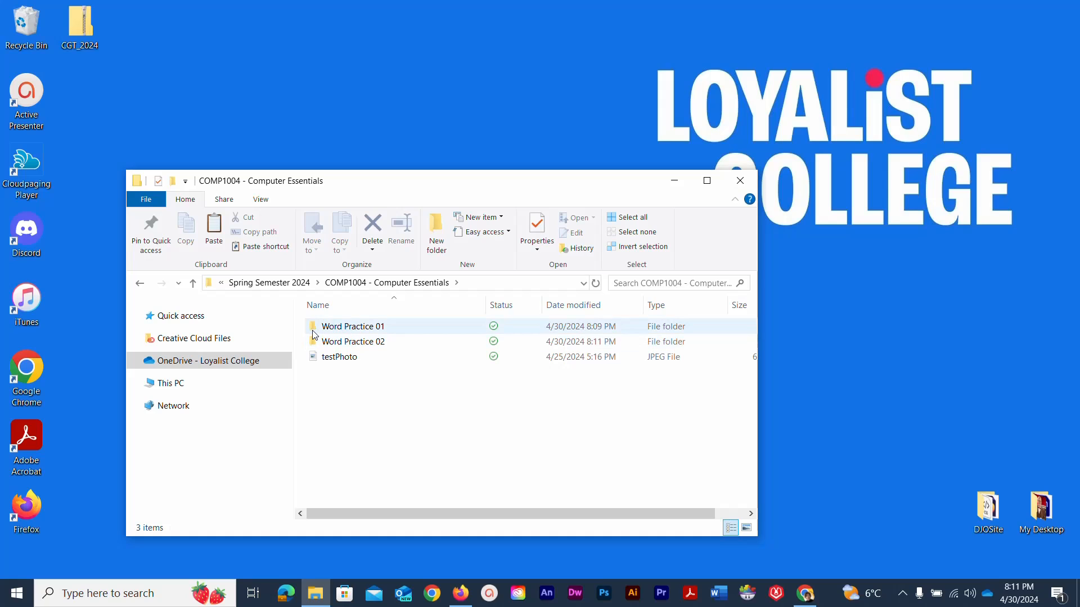
left_click(315, 342)
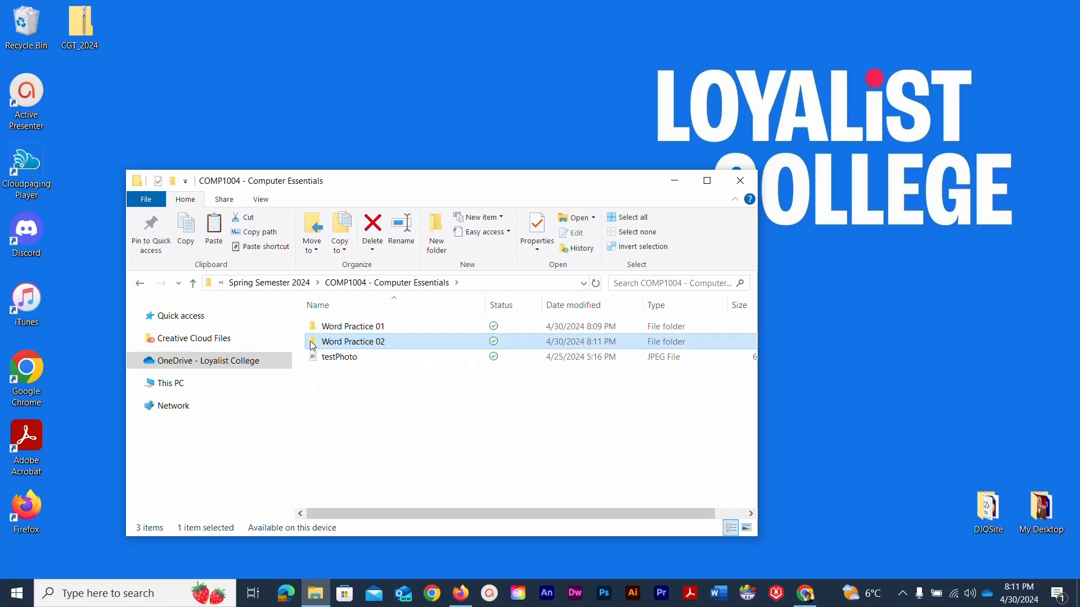
left_click(316, 326)
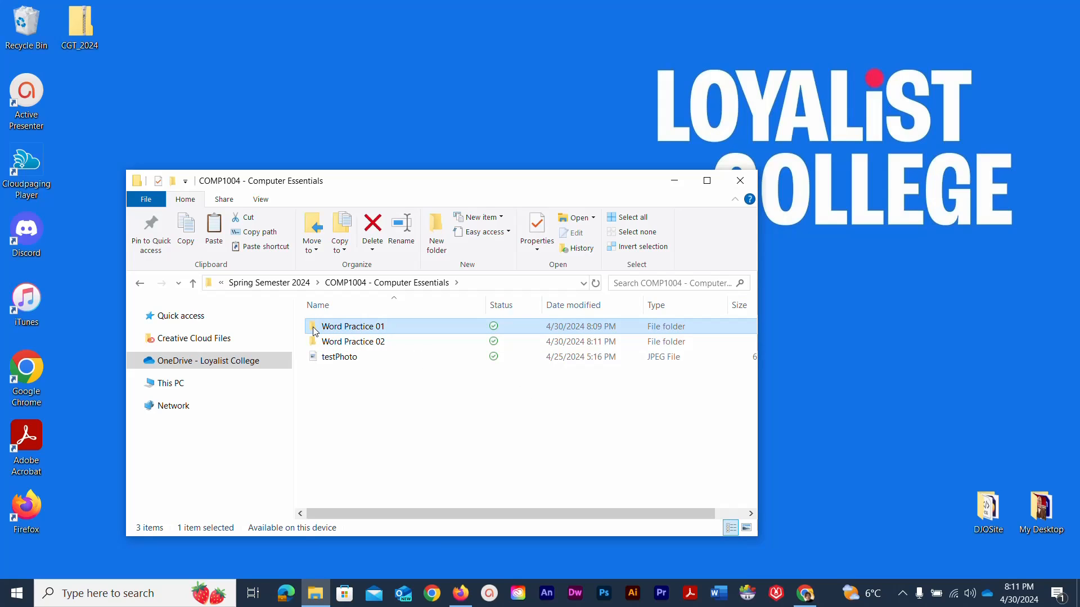
double_click(314, 331)
- Select in turn the HSPicture image, Text_Word_Practice1 document and earlier practice flyer
left_click(323, 330)
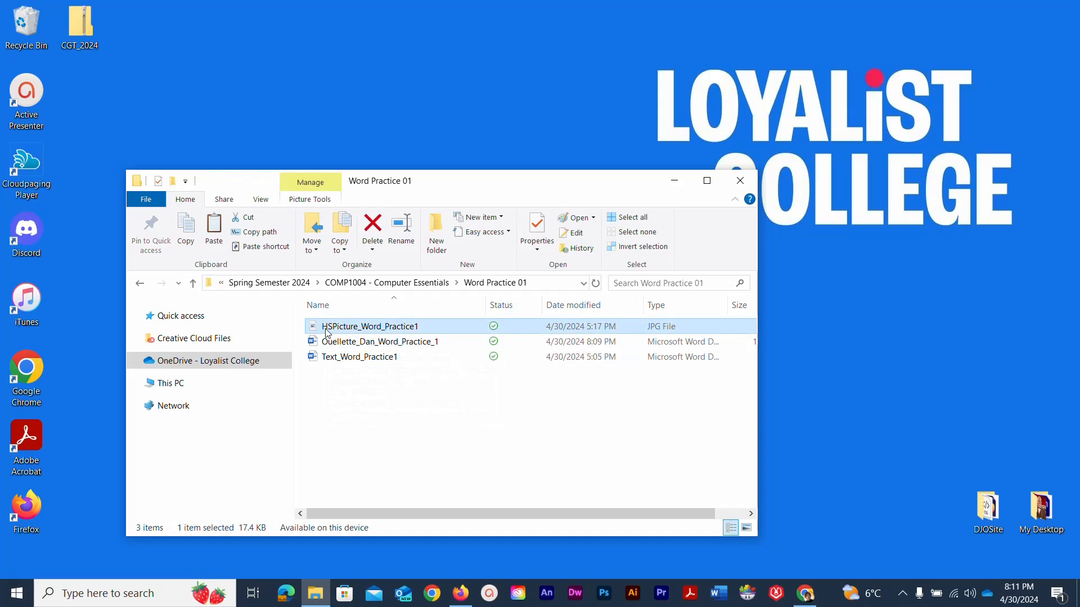
left_click(341, 361)
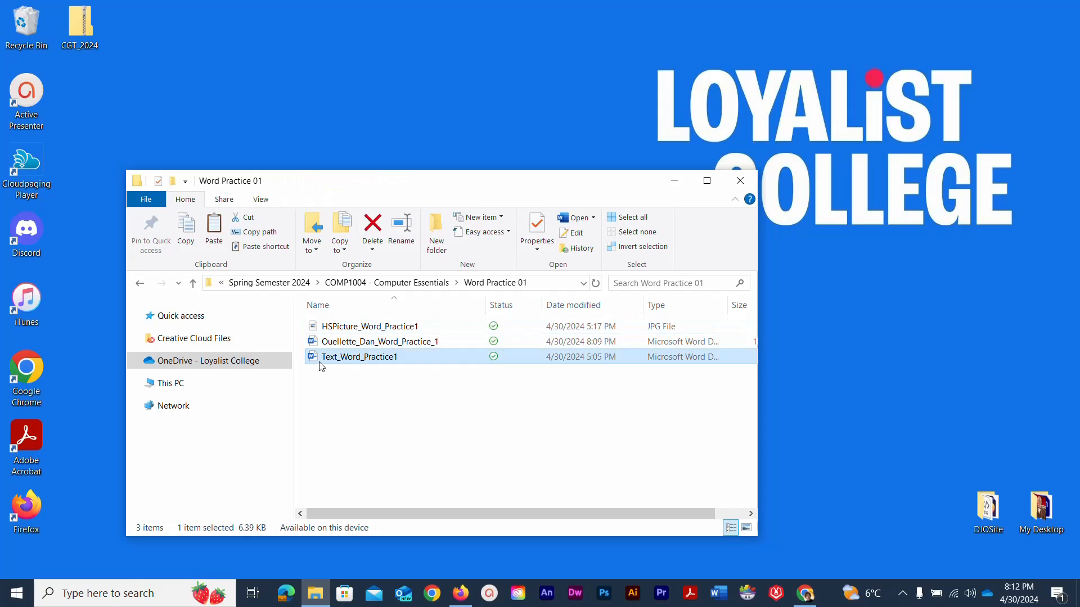
left_click(314, 345)
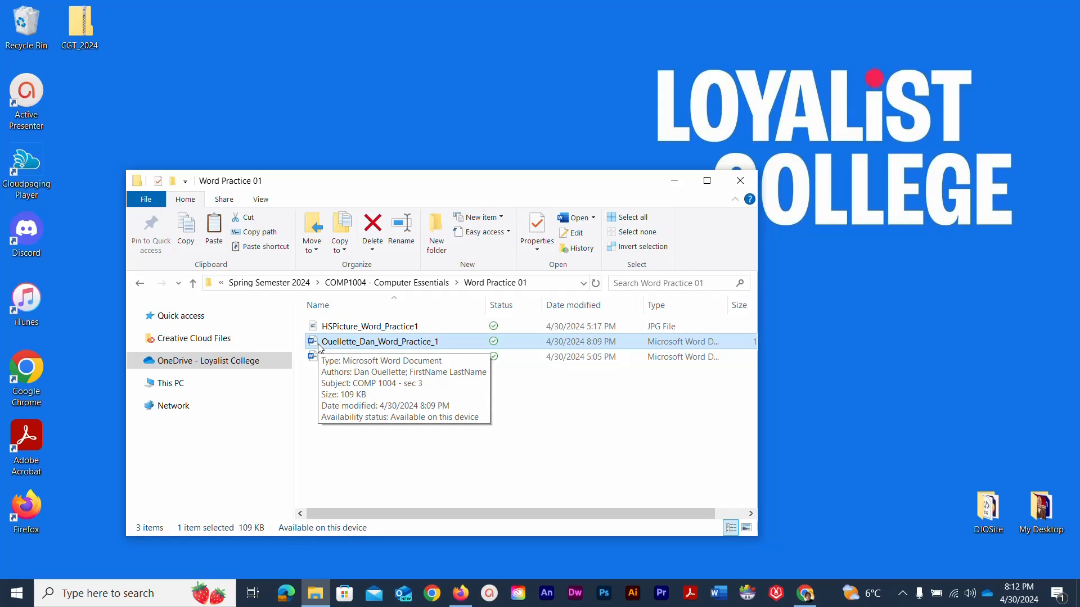
left_click(341, 446)
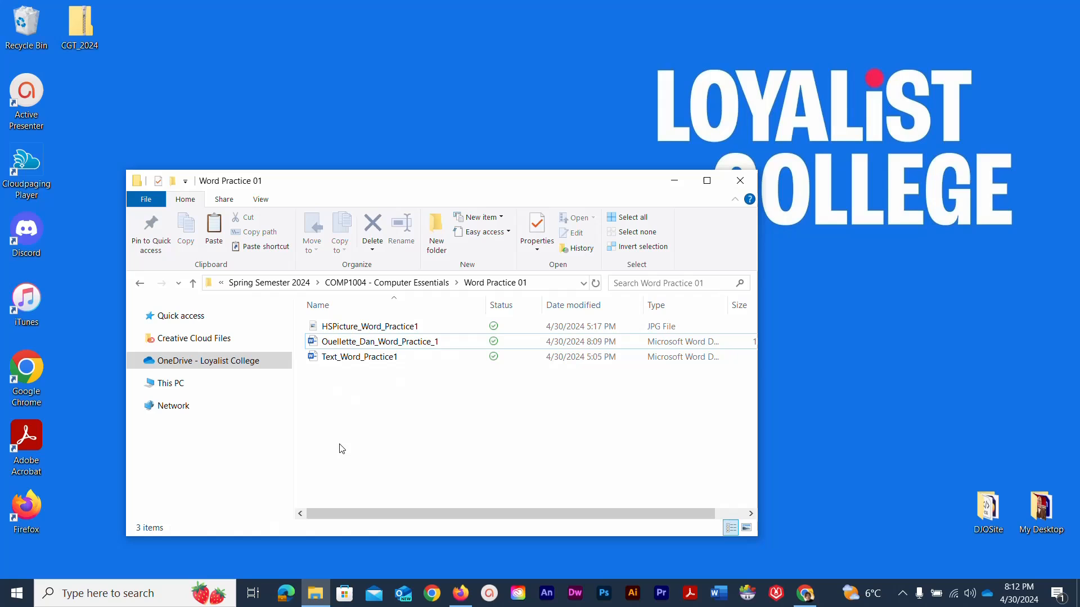
left_click(312, 327)
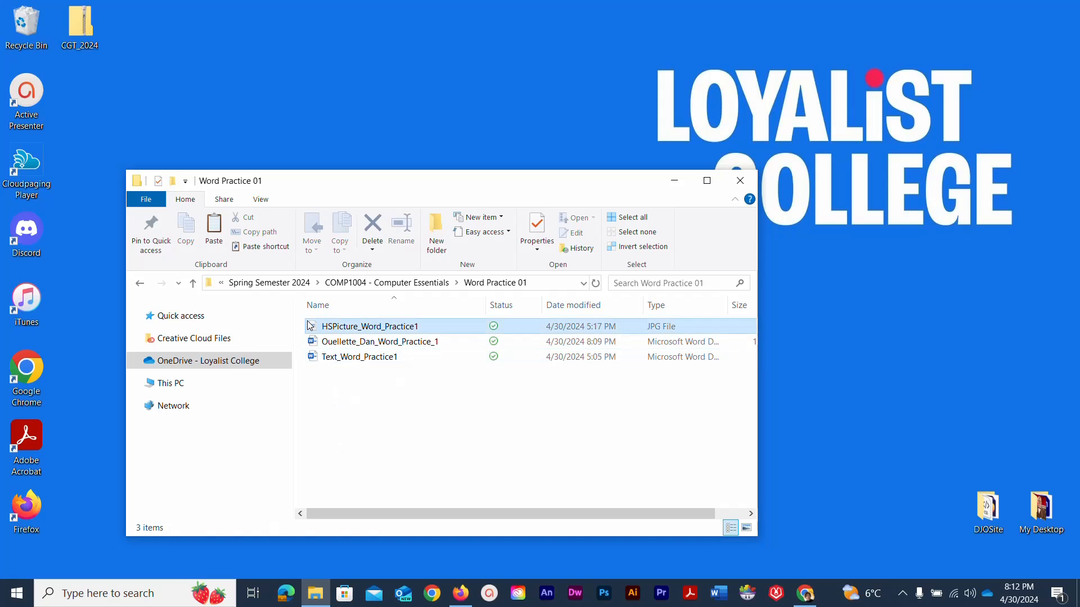
left_click(319, 358)
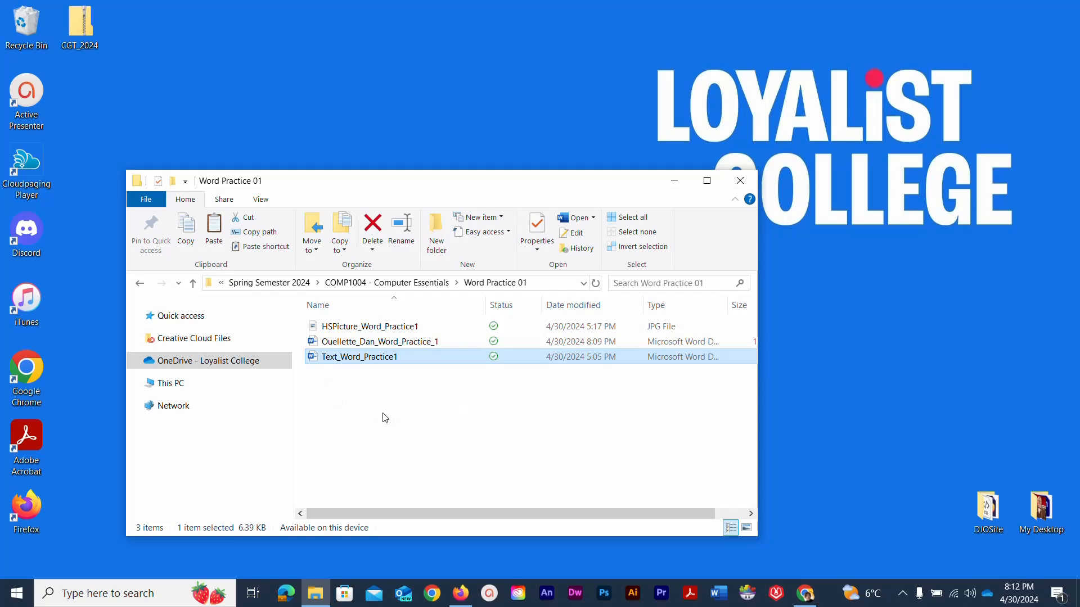
left_click(316, 344)
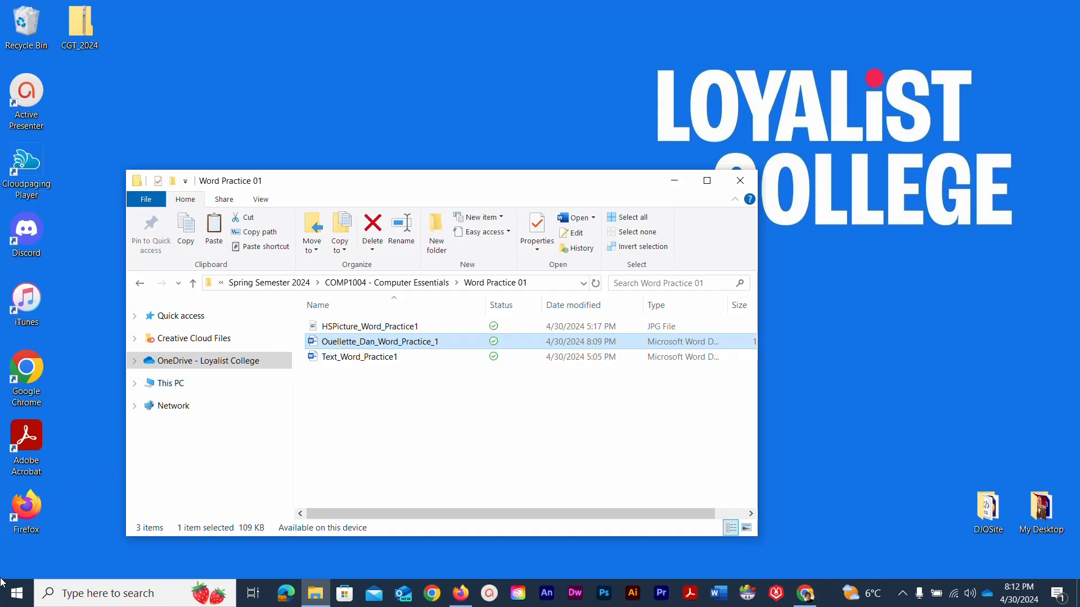
- Launch Microsoft Word from the Start menu and create a Blank document
left_click(14, 600)
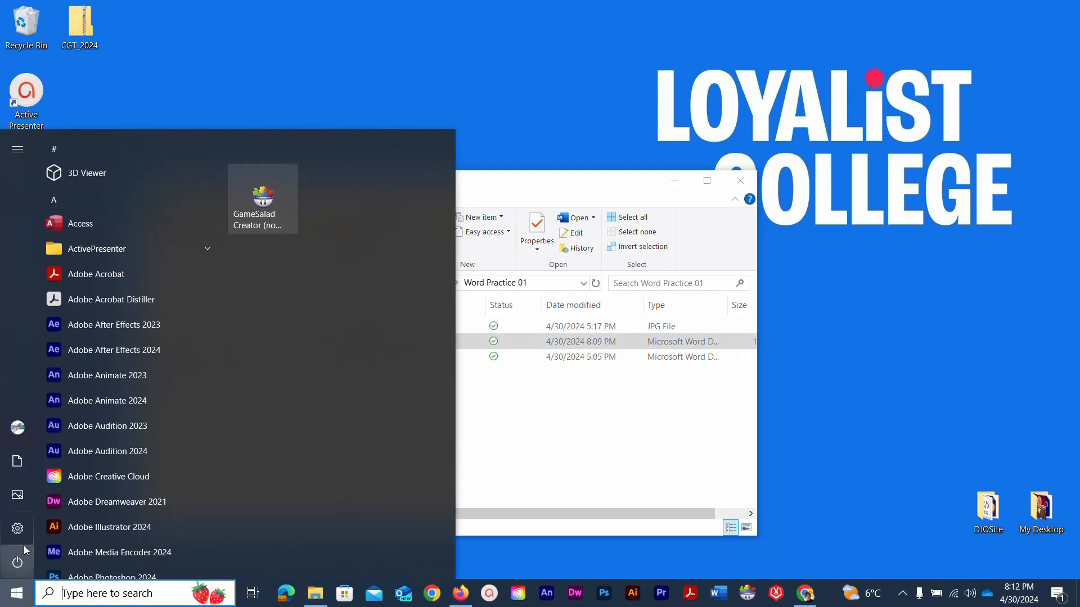
scroll(70, 477, "down", 10)
scroll(71, 478, "down", 15)
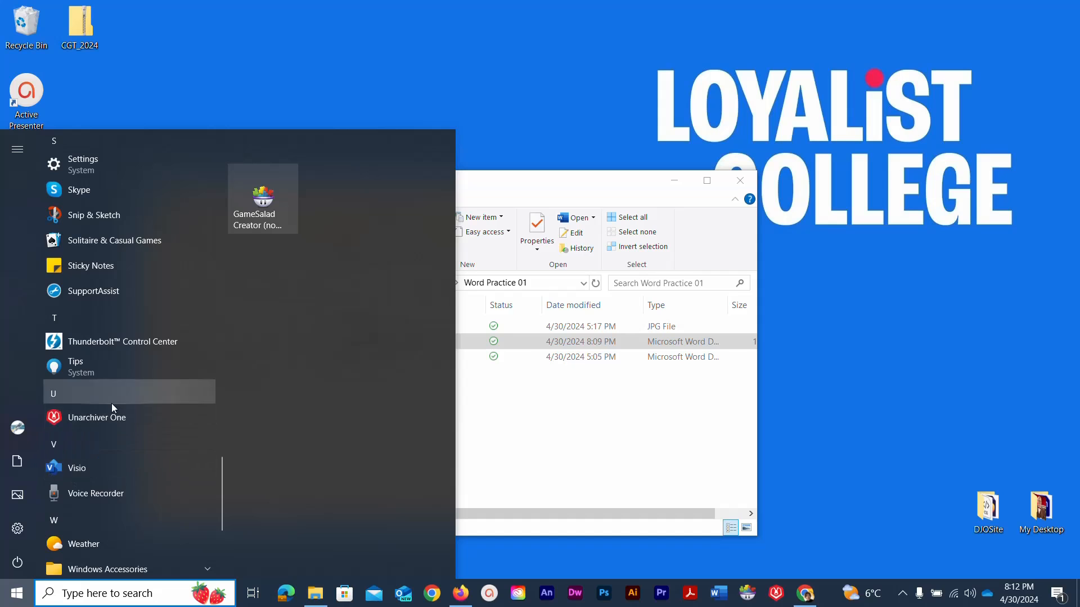
scroll(108, 400, "up", 3)
scroll(109, 400, "down", 9)
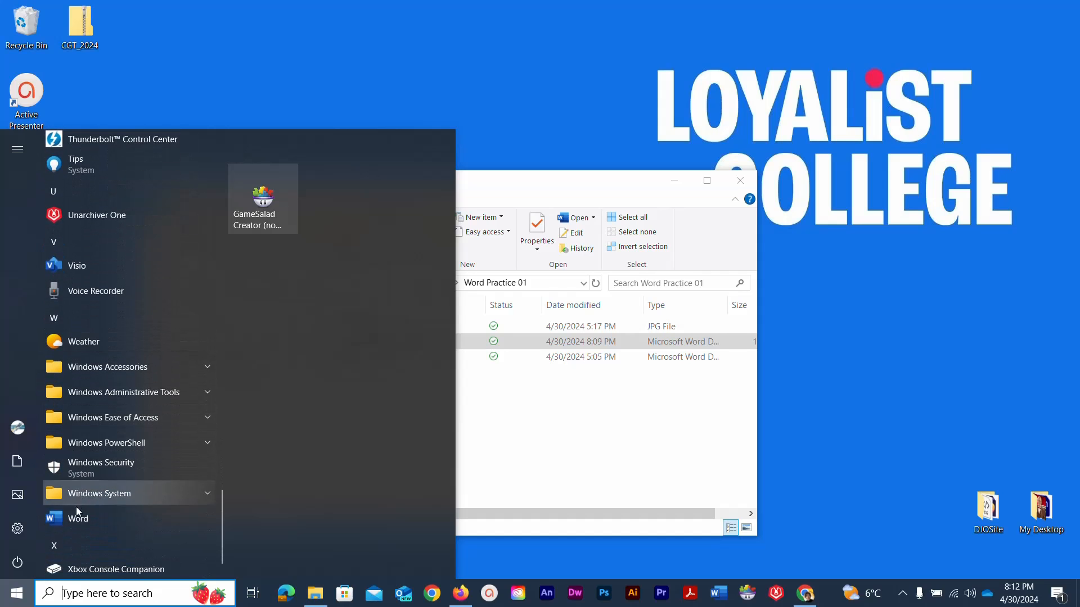
left_click(74, 515)
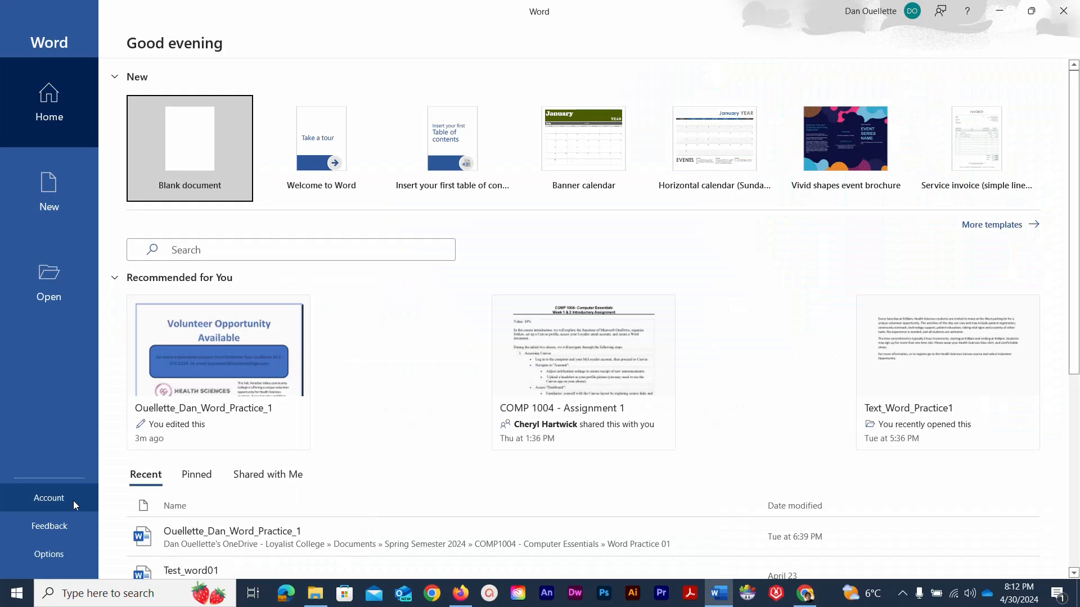
left_click(194, 152)
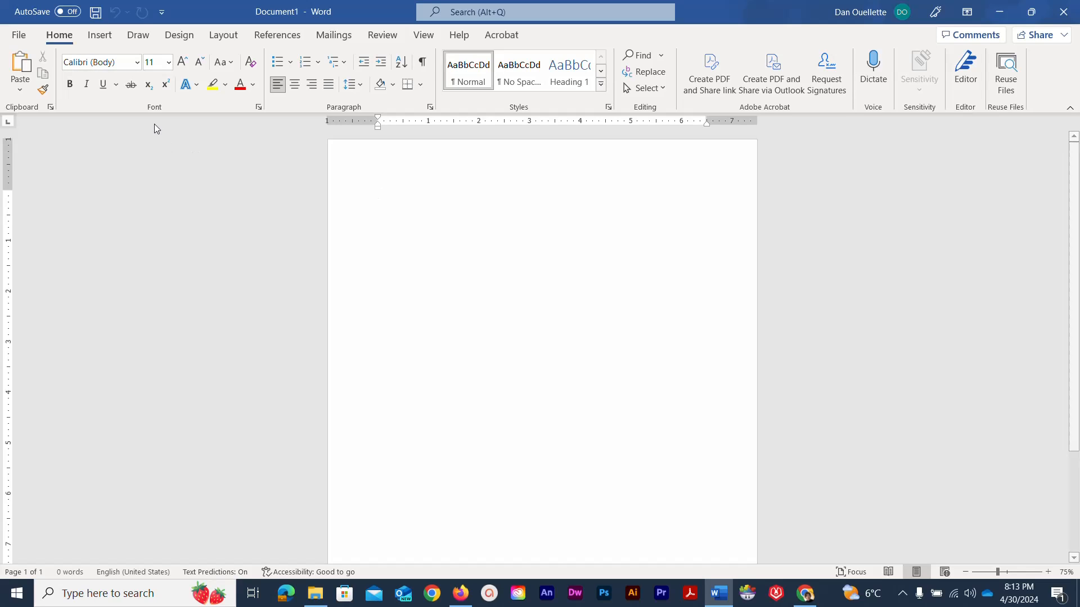
- Save it to OneDrive > COMP1004 > Word Practice 01 as the student's name plus _Word_Practice_1b
left_click(20, 35)
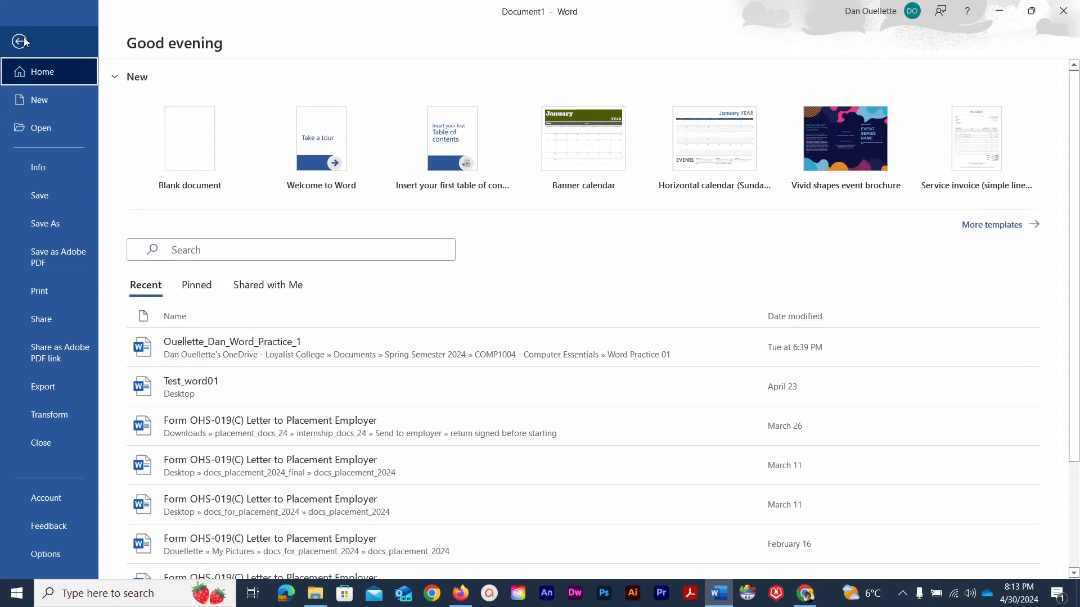
left_click(24, 224)
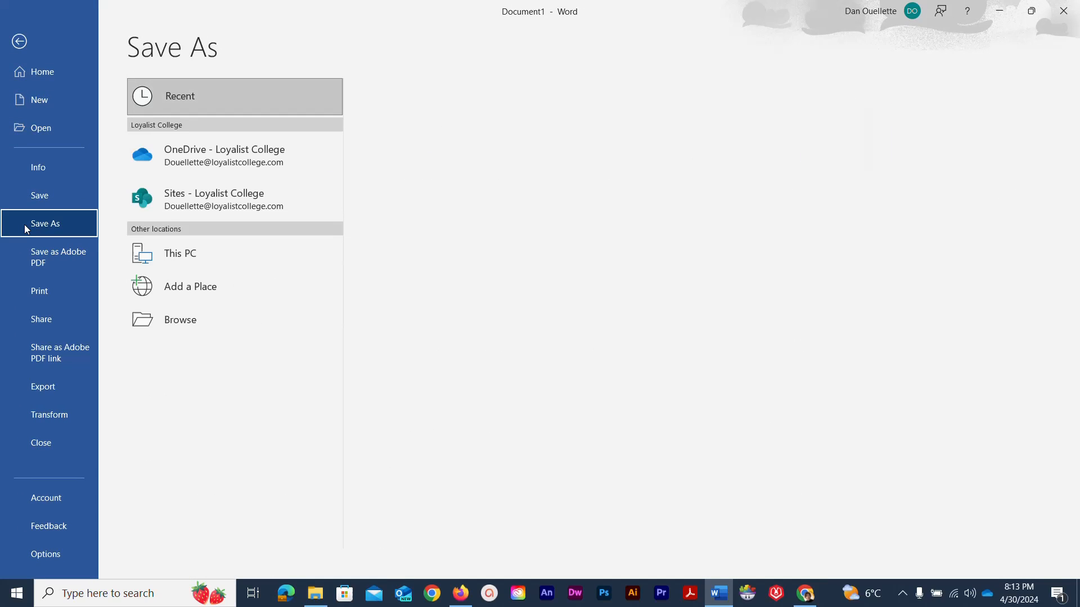
left_click(173, 176)
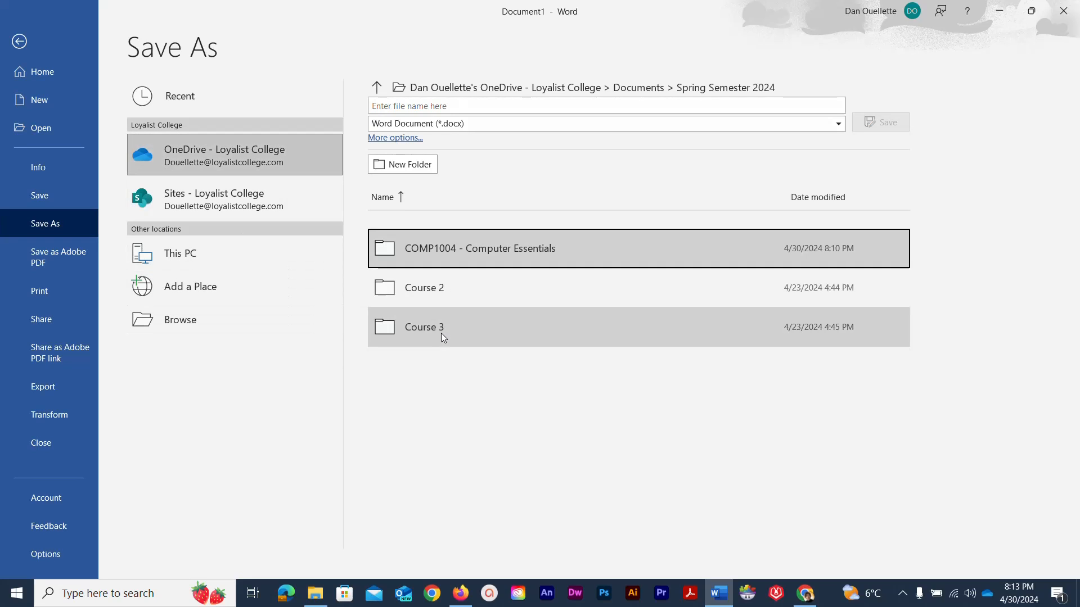
left_click(433, 252)
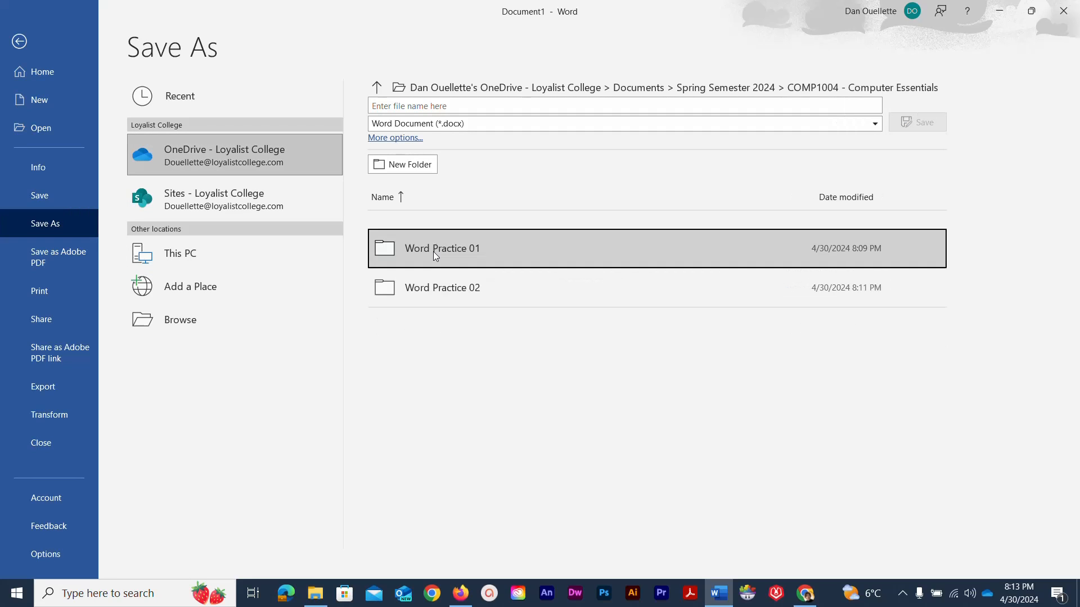
left_click(427, 252)
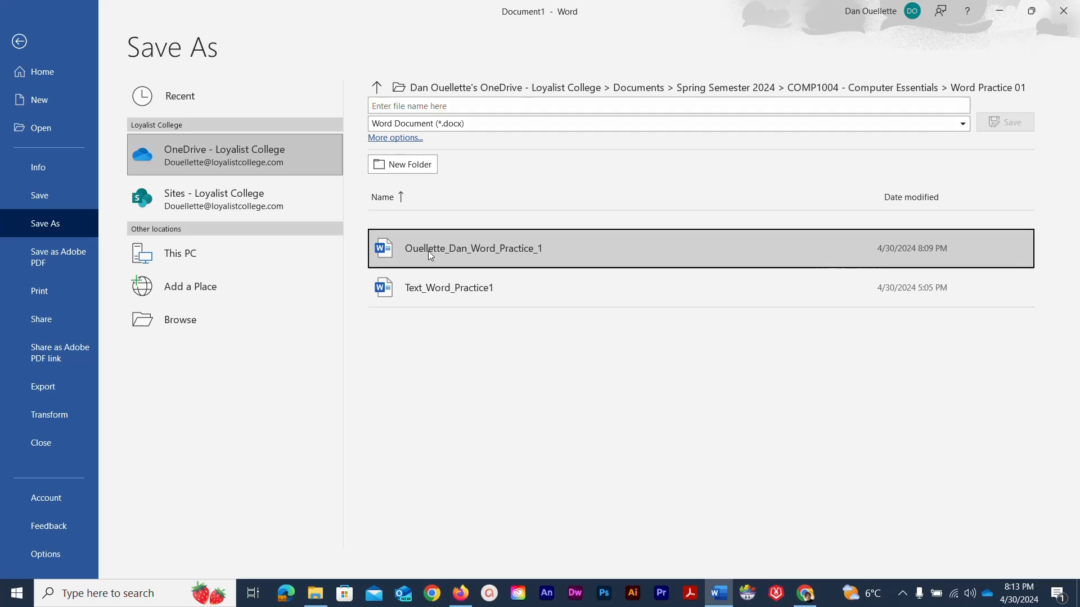
left_click(455, 103)
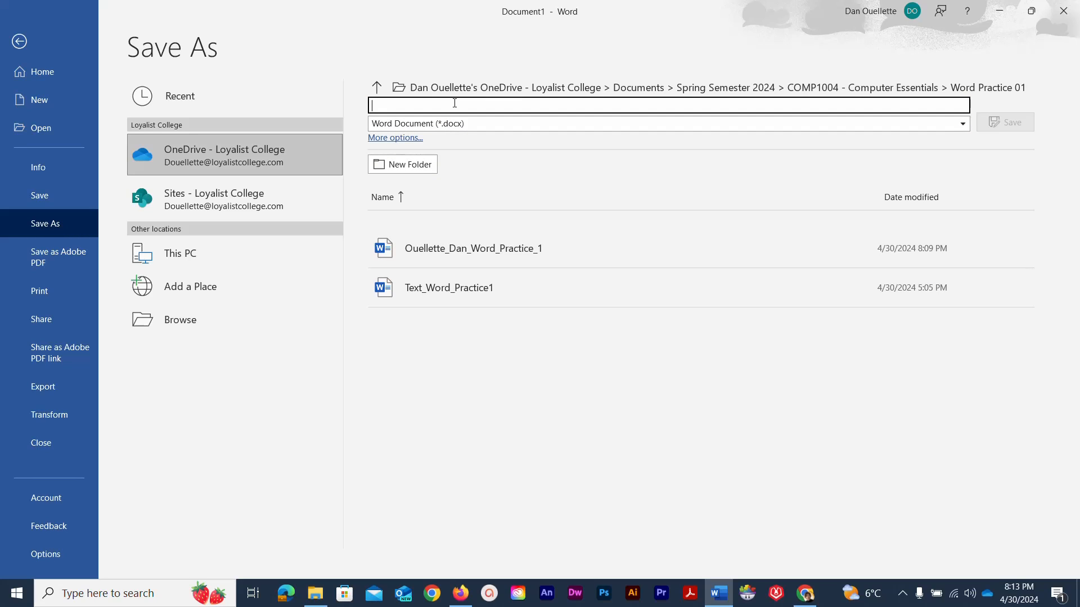
type("Ouellett")
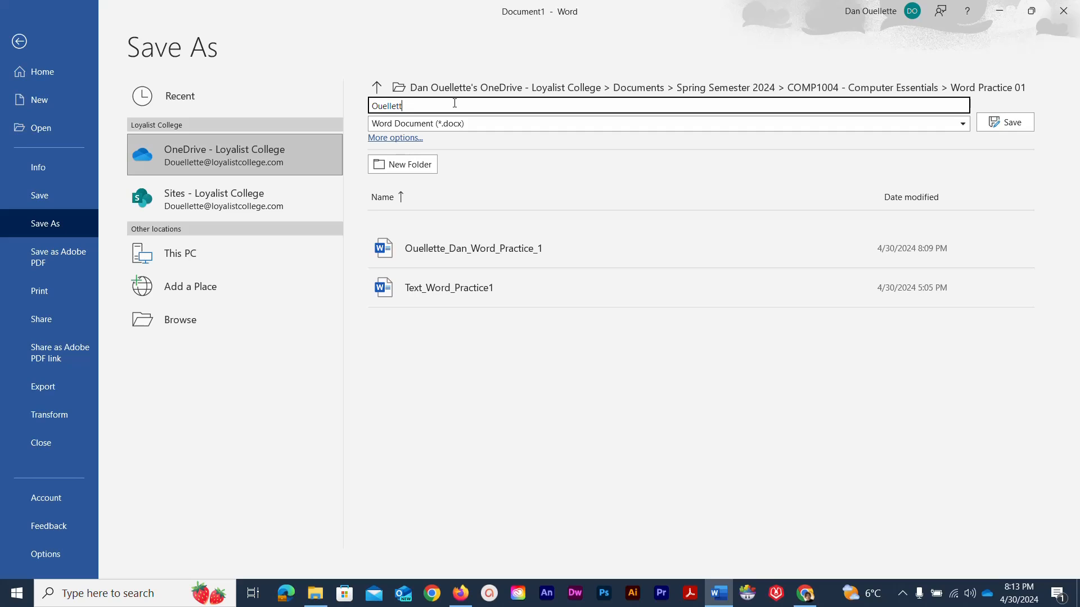
type("e_Dan_Word_Practice_1b")
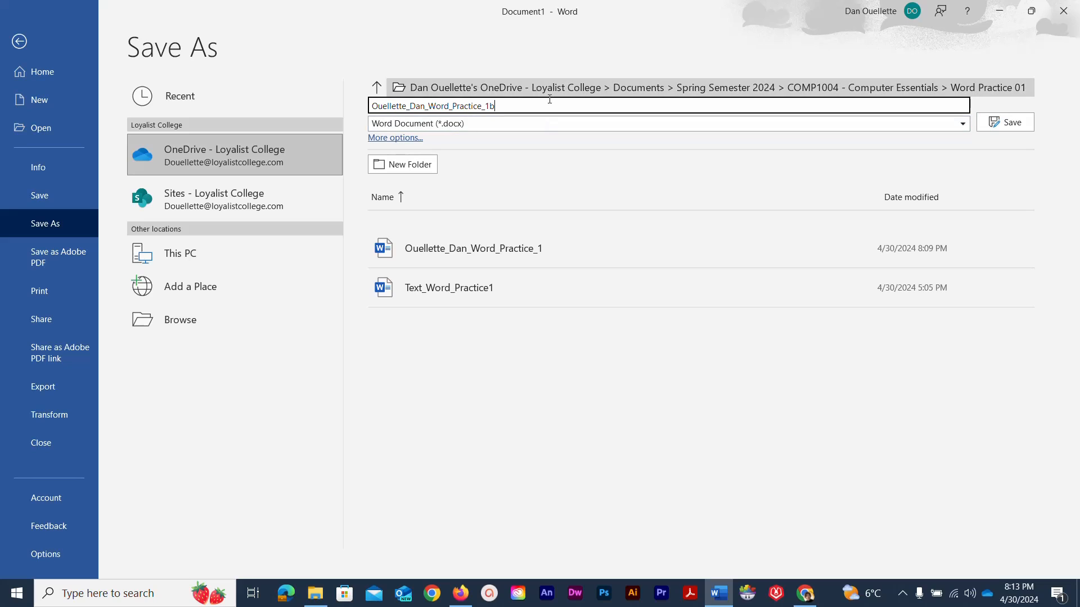
left_click(1019, 123)
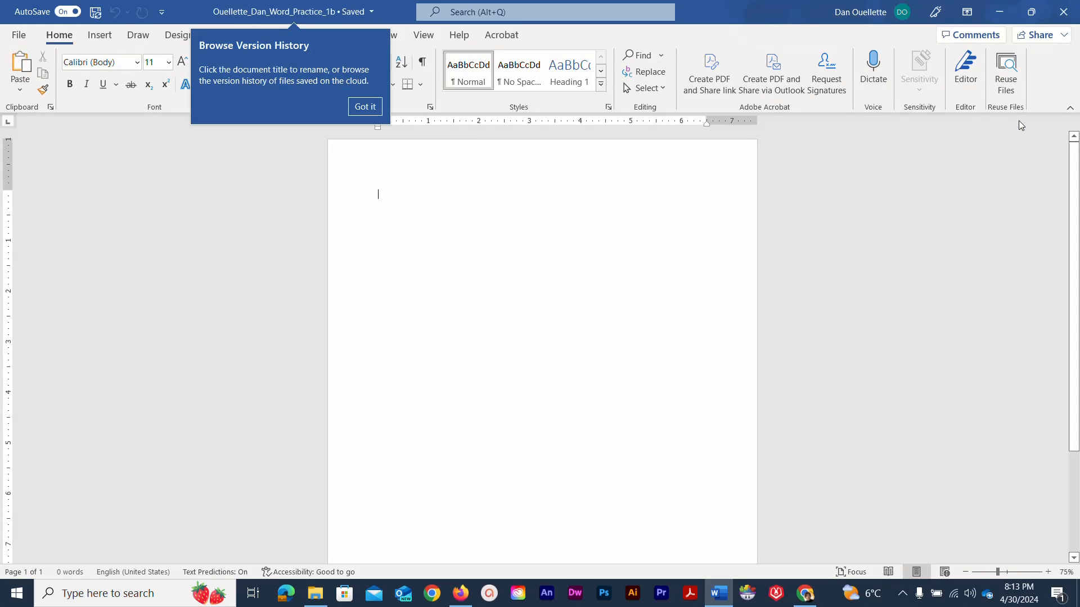
- Dismiss the Browse Version History tip and place the cursor on the page's first line
left_click(233, 212)
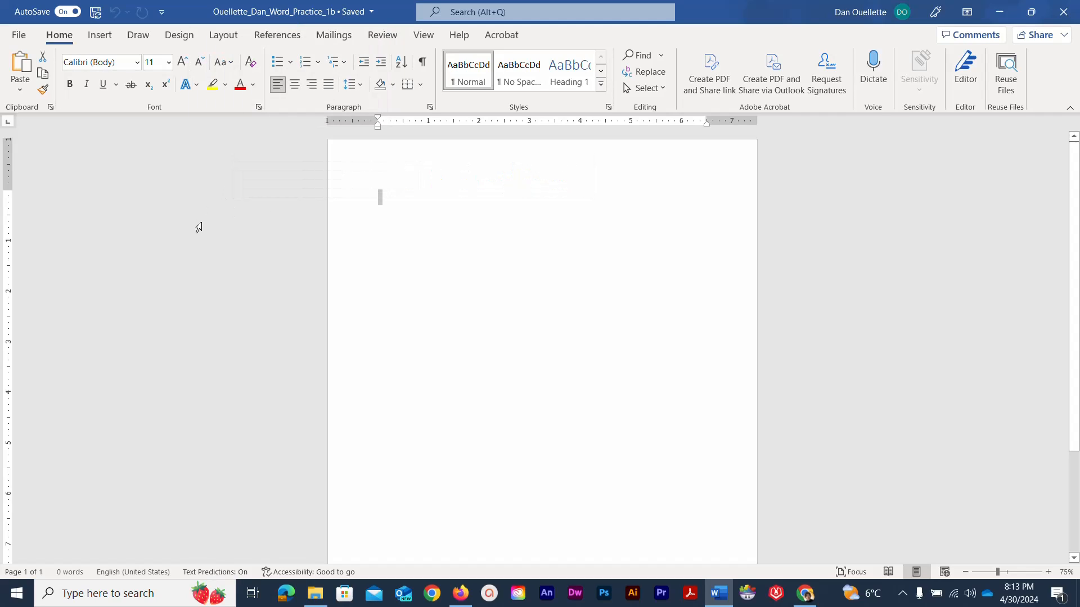
left_click(398, 202)
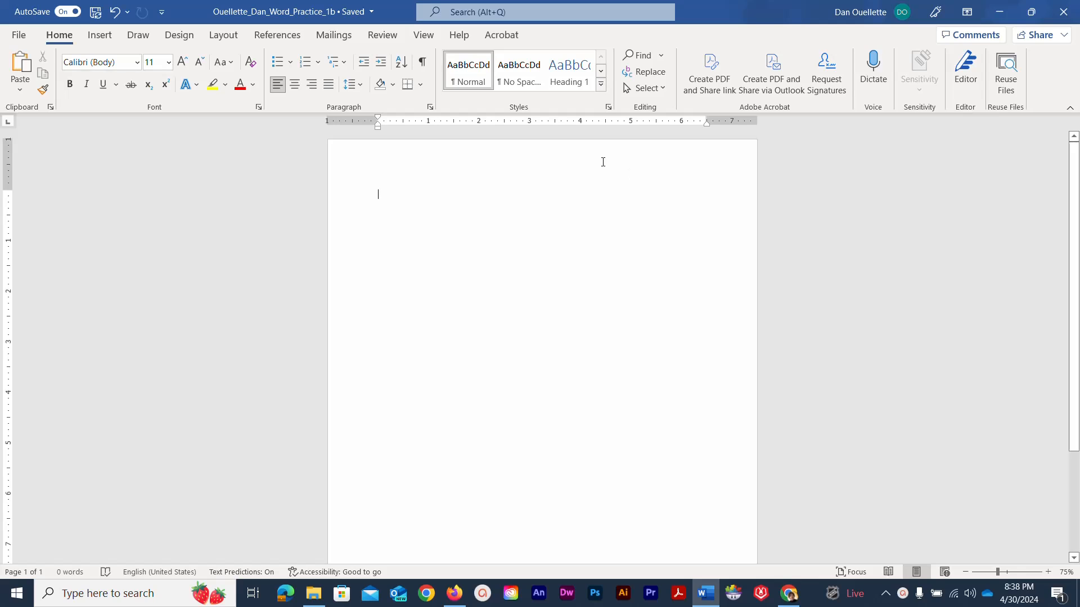
- Open the Word_Practice_1 Volunteer Opportunity flyer from Word Practice 01 and zoom to 62%
left_click(17, 35)
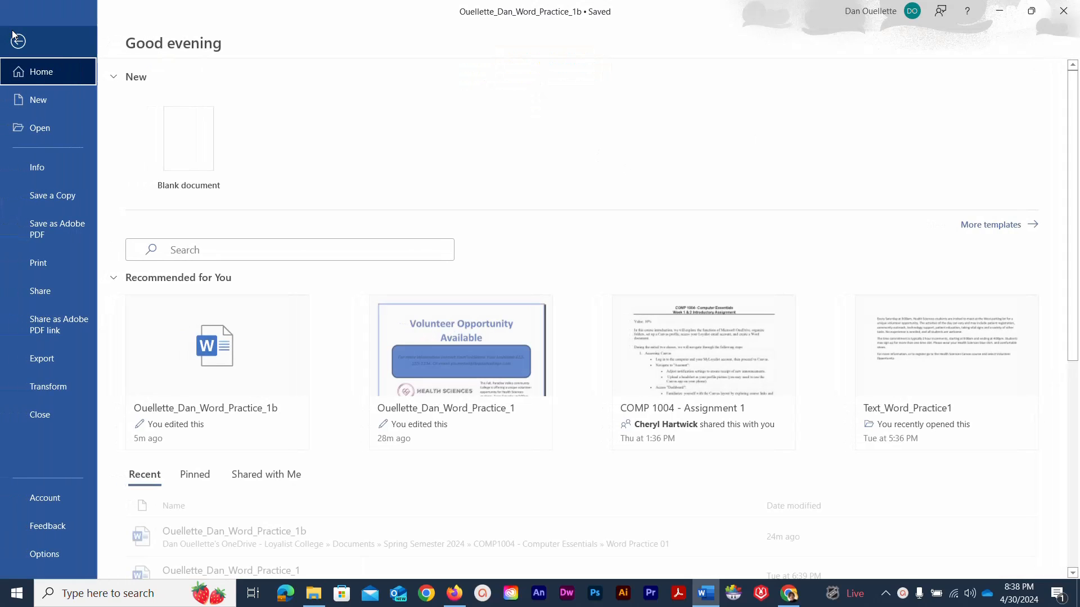
left_click(29, 134)
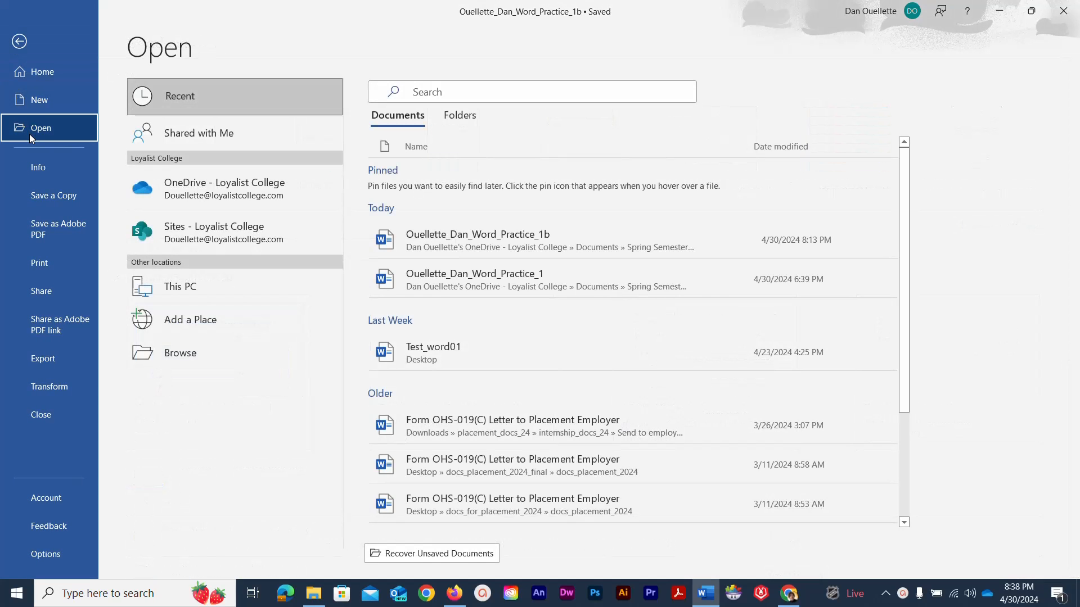
left_click(154, 188)
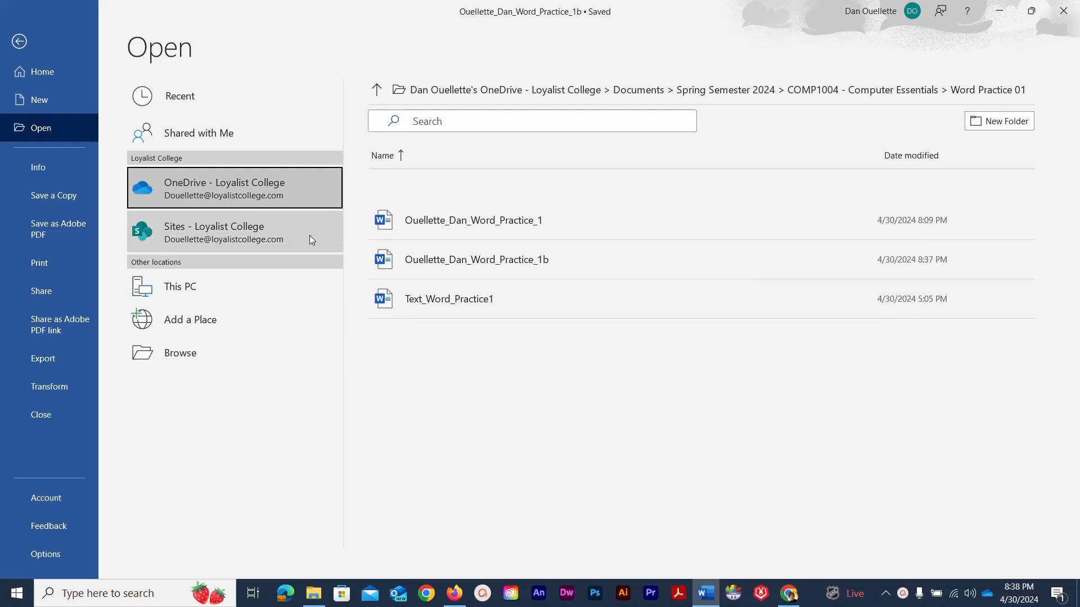
left_click(469, 227)
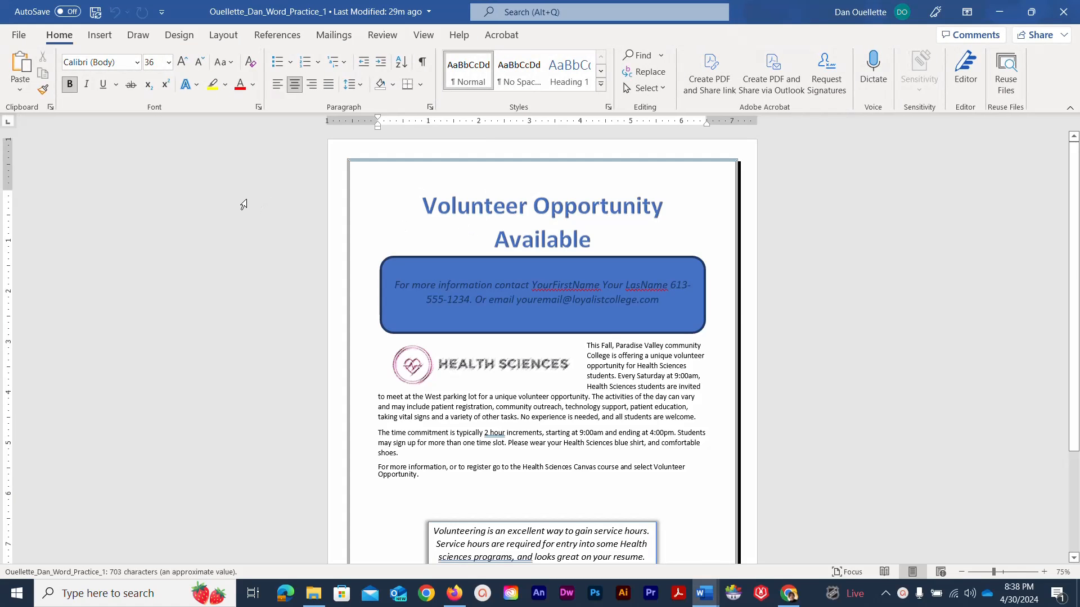
scroll(244, 205, "down", 1)
scroll(243, 205, "down", 1)
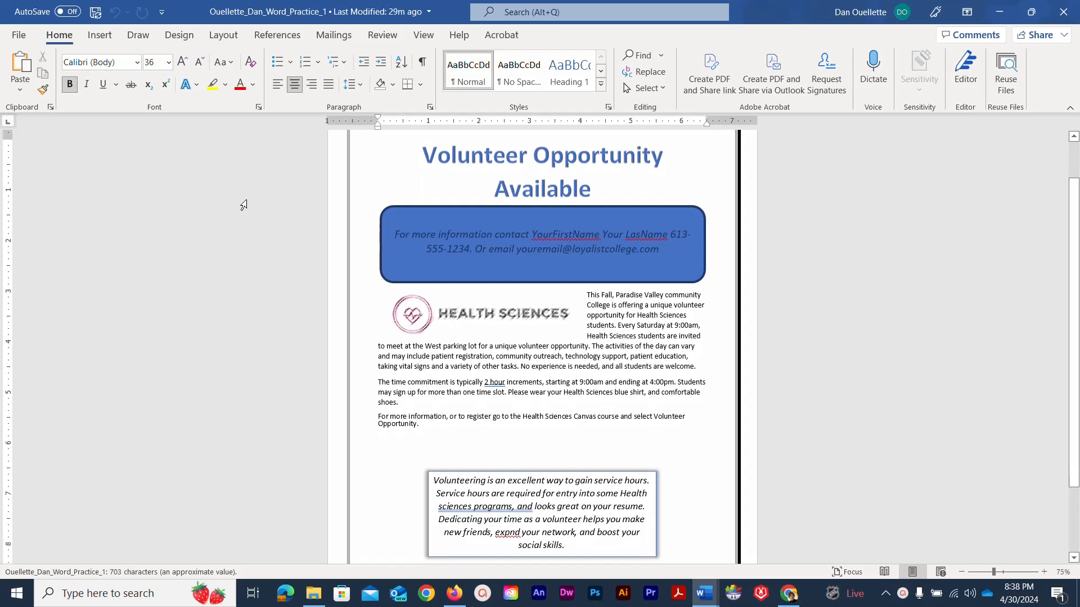
scroll(244, 205, "down", 2)
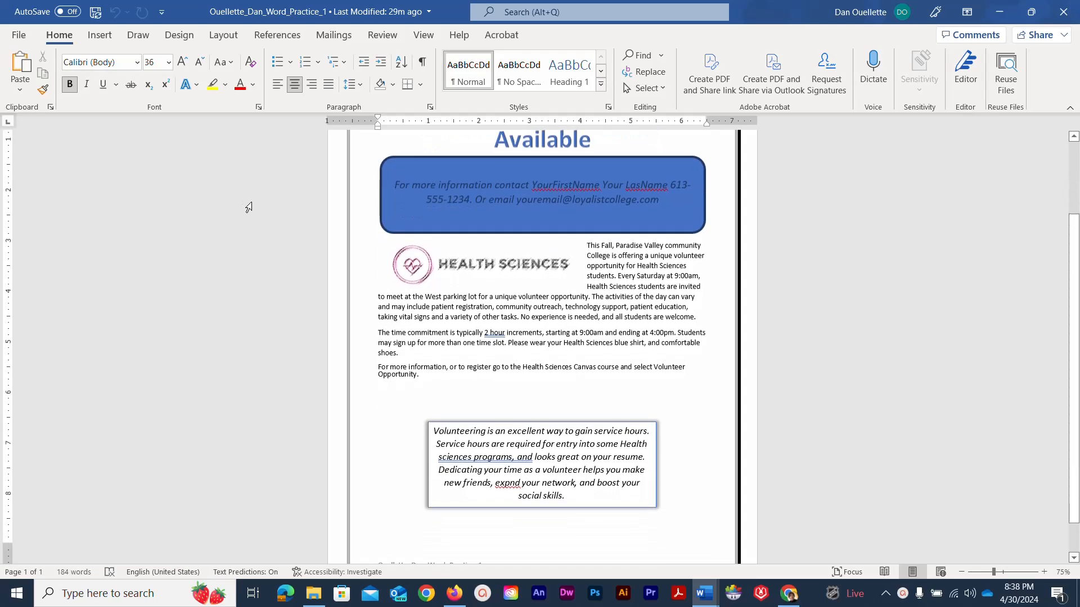
scroll(255, 212, "up", 2)
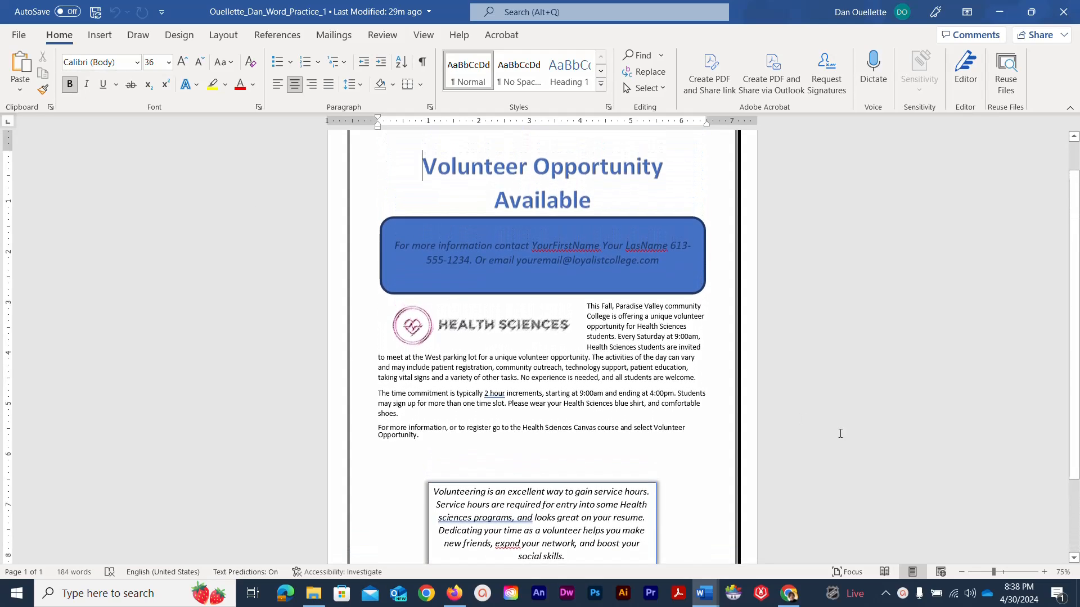
mouse_move(996, 575)
left_mouse_down()
mouse_move(1011, 573)
mouse_move(986, 572)
left_mouse_up()
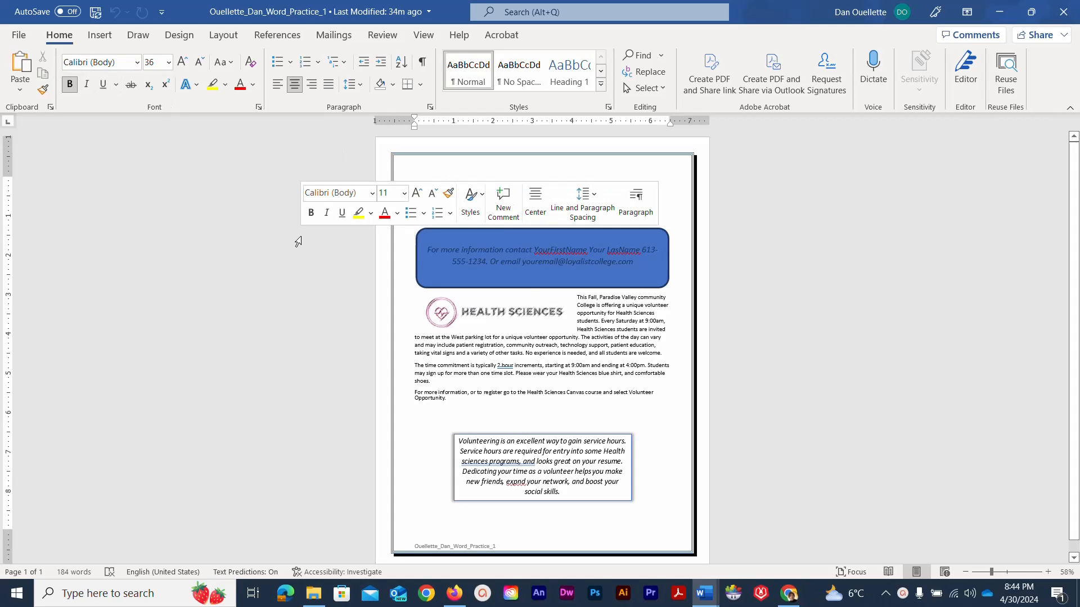
- Deselect the flyer's title and bring up both open Word documents on the taskbar
left_click(297, 243)
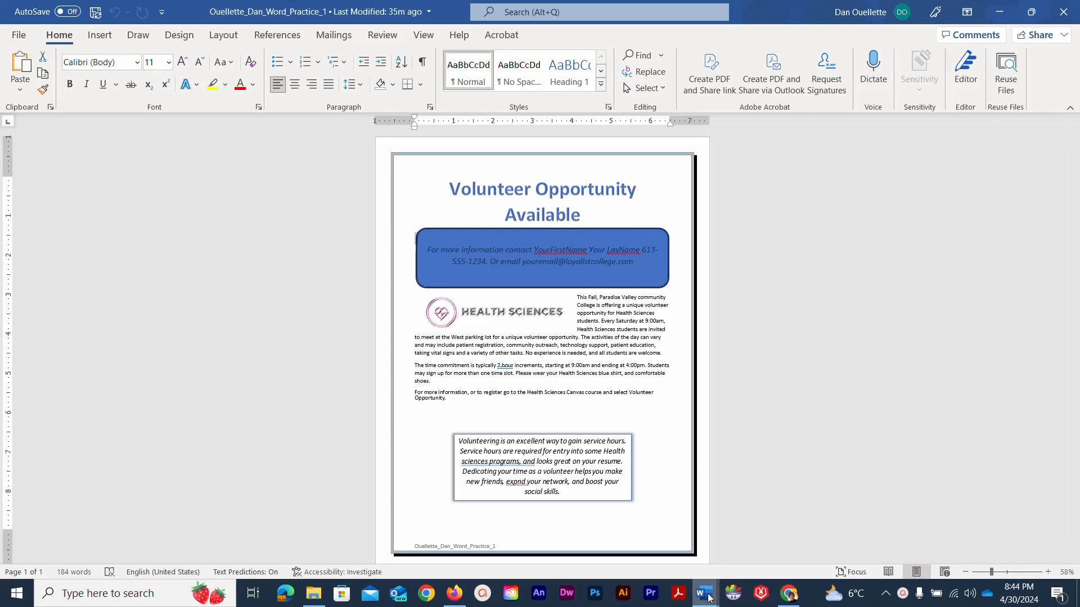
mouse_move(708, 598)
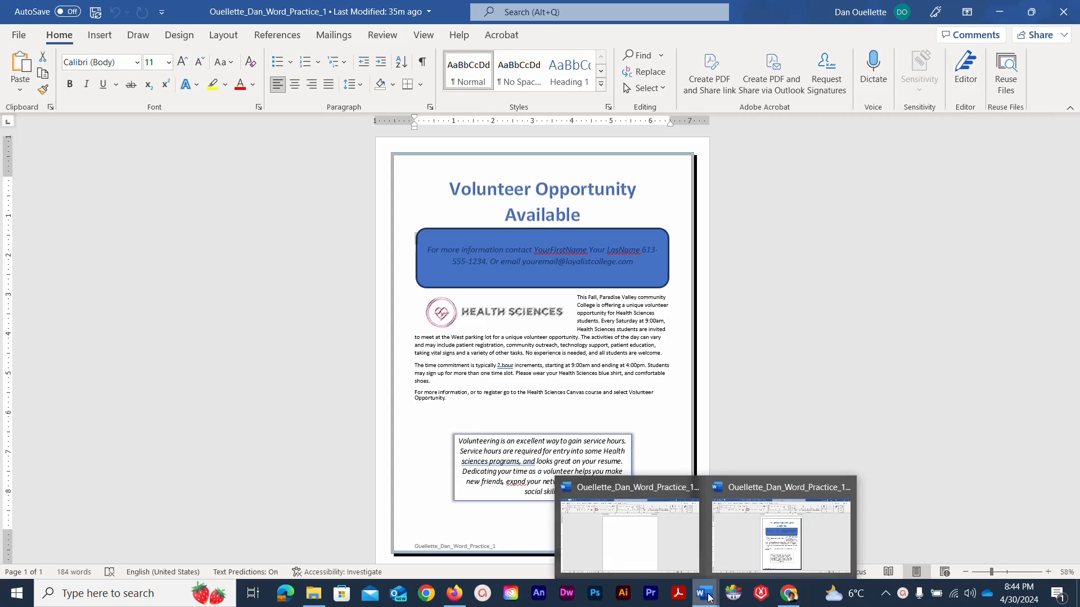
- Switch to the blank Word_Practice_1b document and turn on Show/Hide ¶ formatting marks
left_click(655, 546)
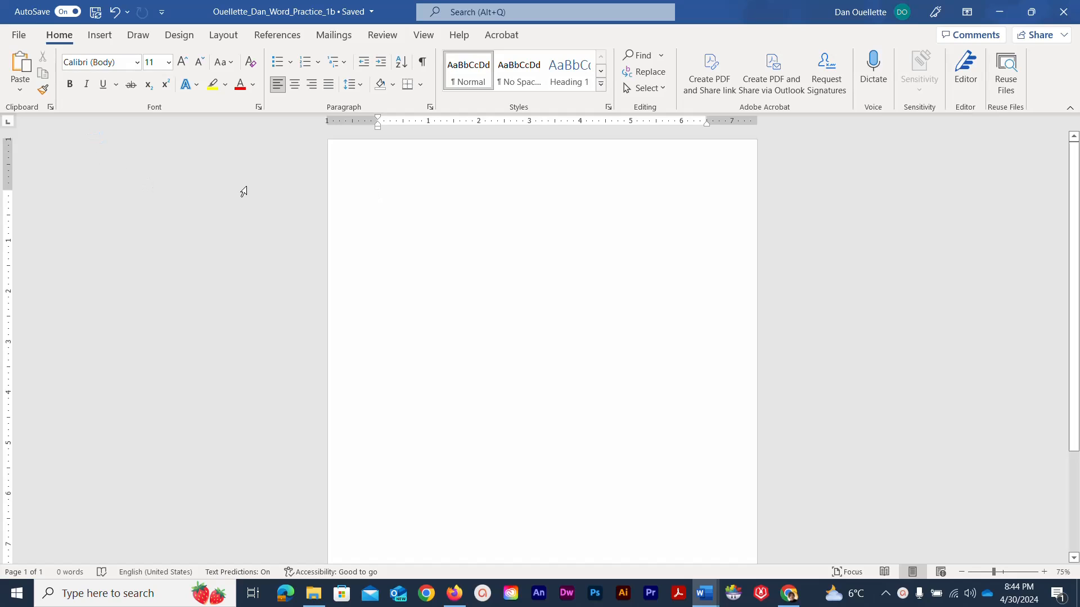
left_click(422, 63)
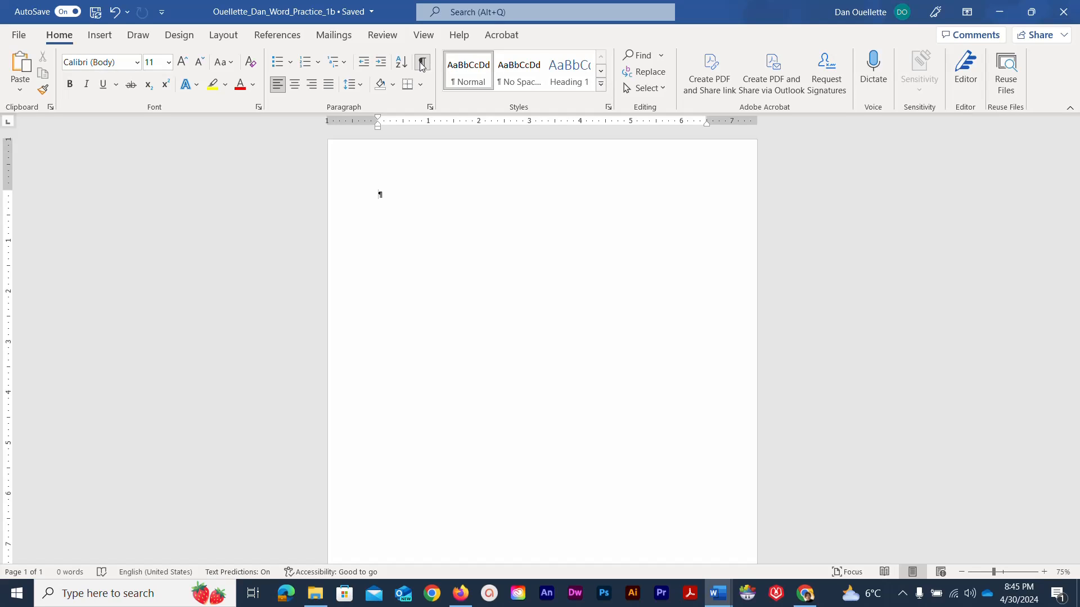
- Type the title 'Volunteer Opportunity Available' and add two empty paragraphs below it
left_click(422, 64)
left_click(422, 64)
type("Vo")
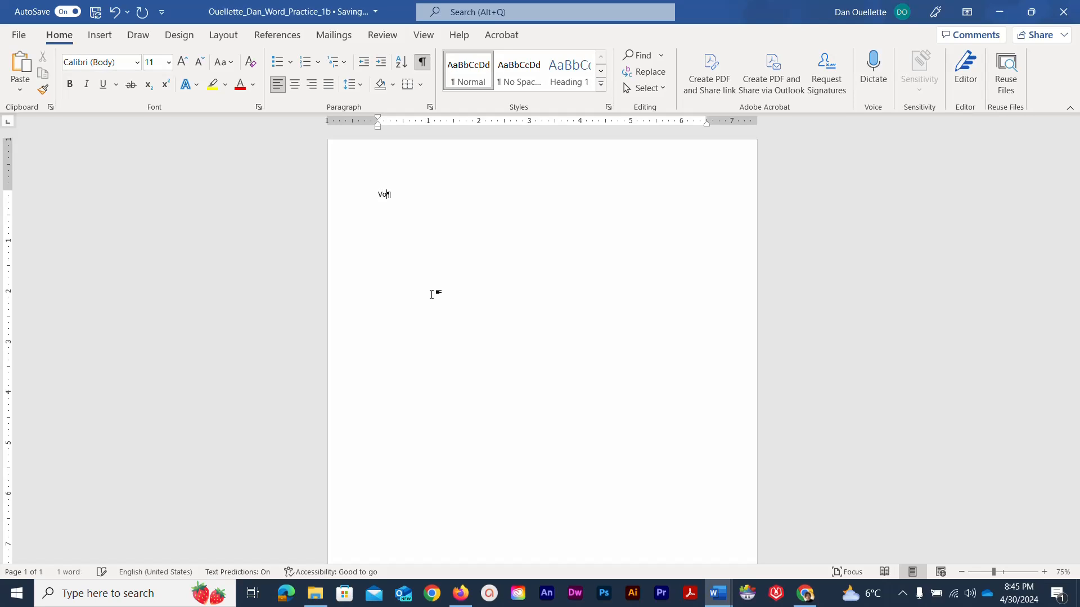
type("lunteer Opportunity Available")
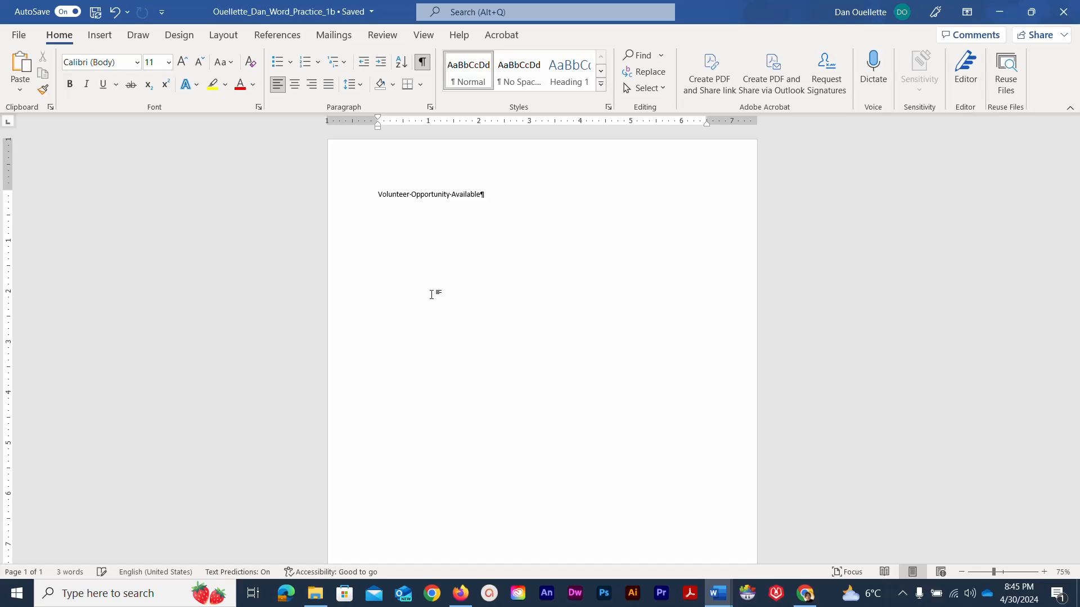
key("Return")
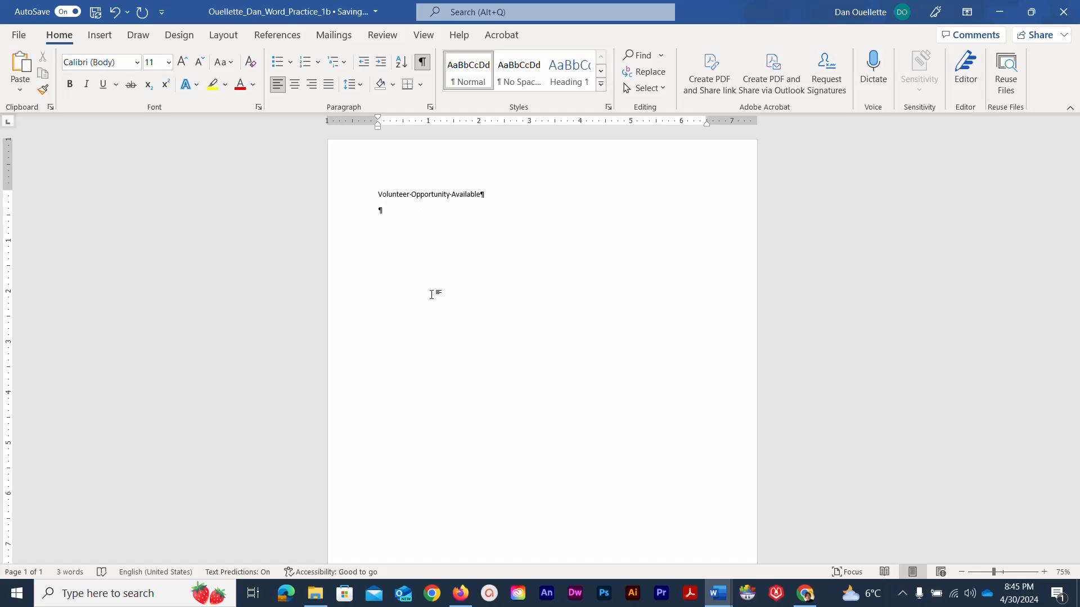
key("Return")
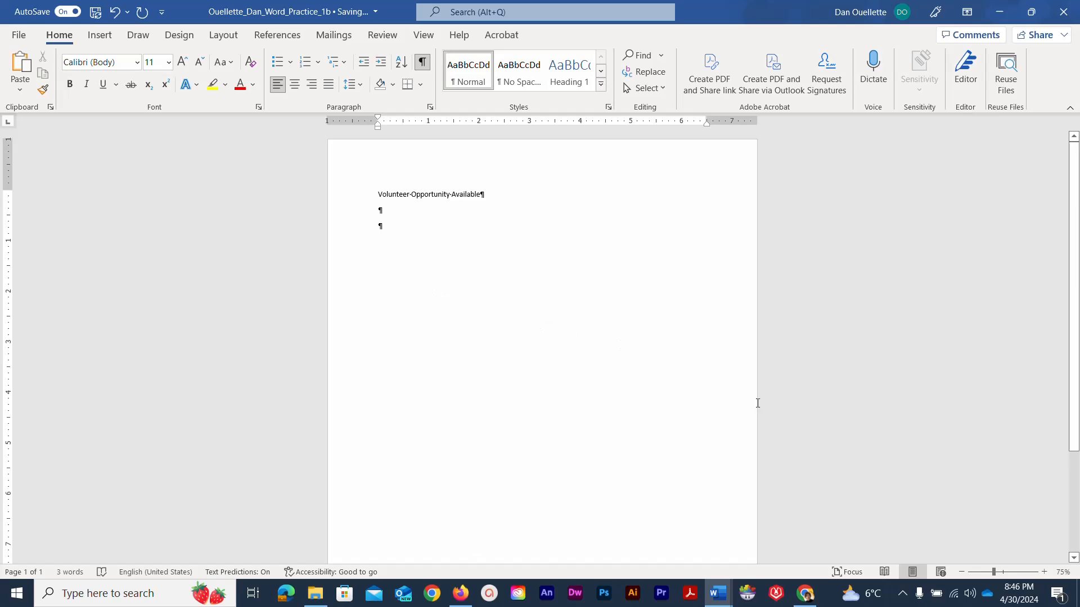
- Type 'This Fall, Loyalist College is offering a unique volunteer opportunity for Health Sciences students.'
left_click_drag(994, 572, 1011, 573)
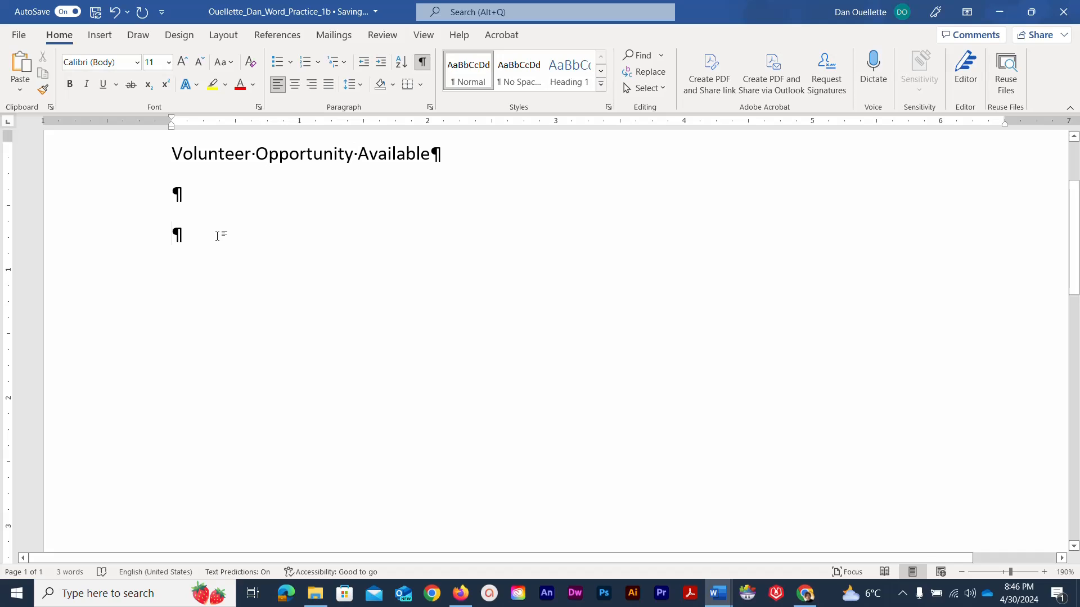
type("This")
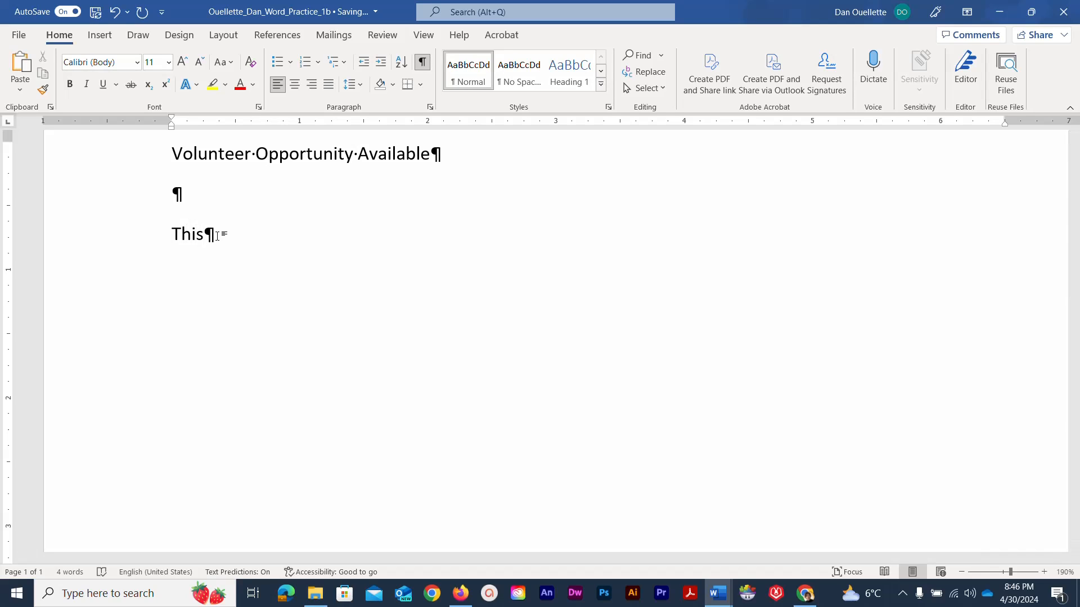
type(" Fall, Loyalist College")
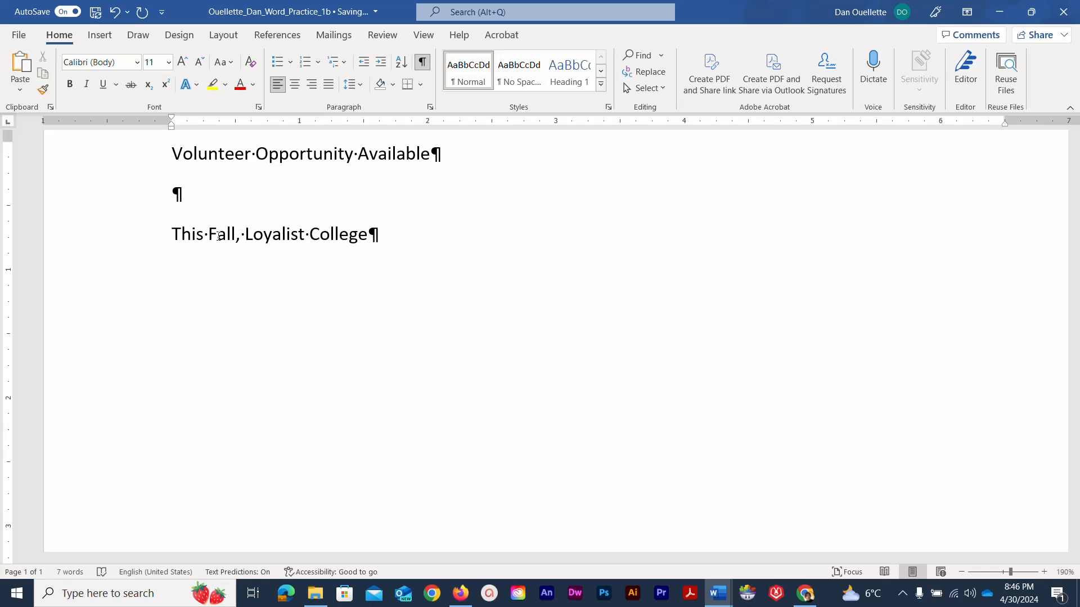
type(" is offering")
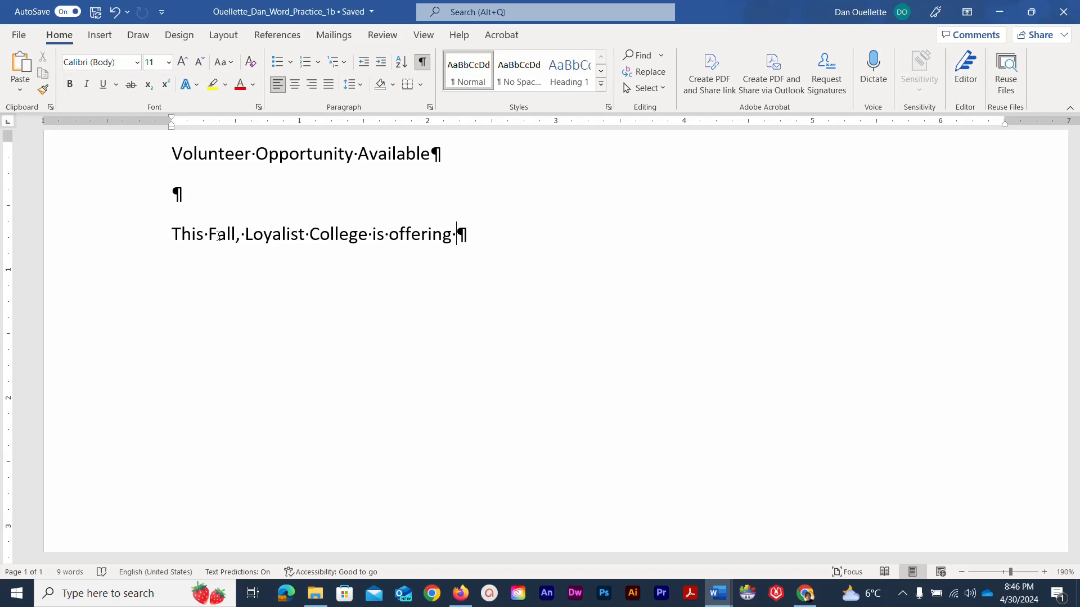
type("a")
type(" u")
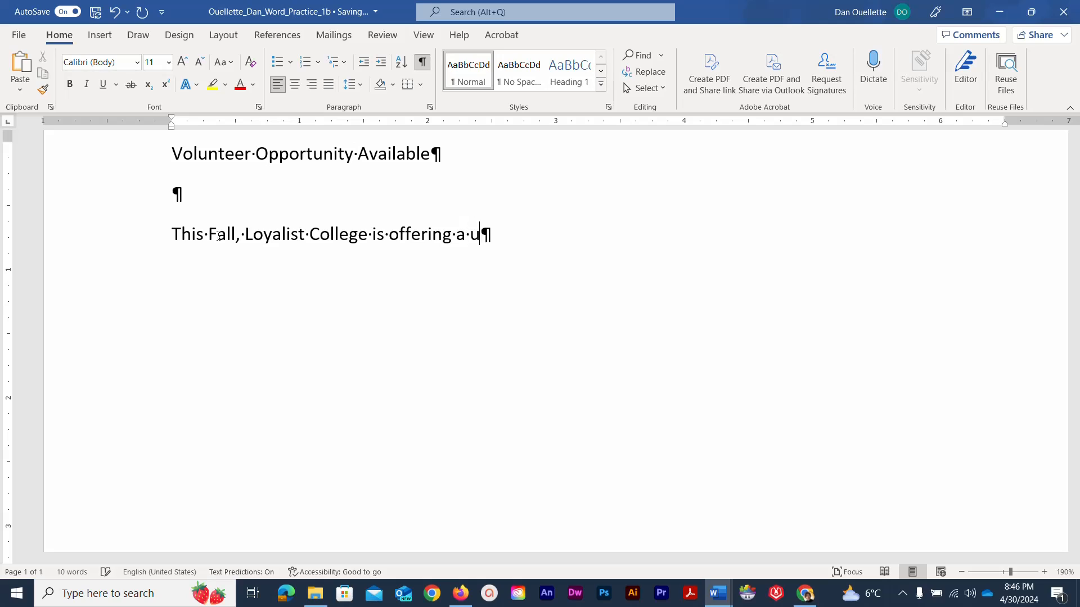
type("nique volunteer")
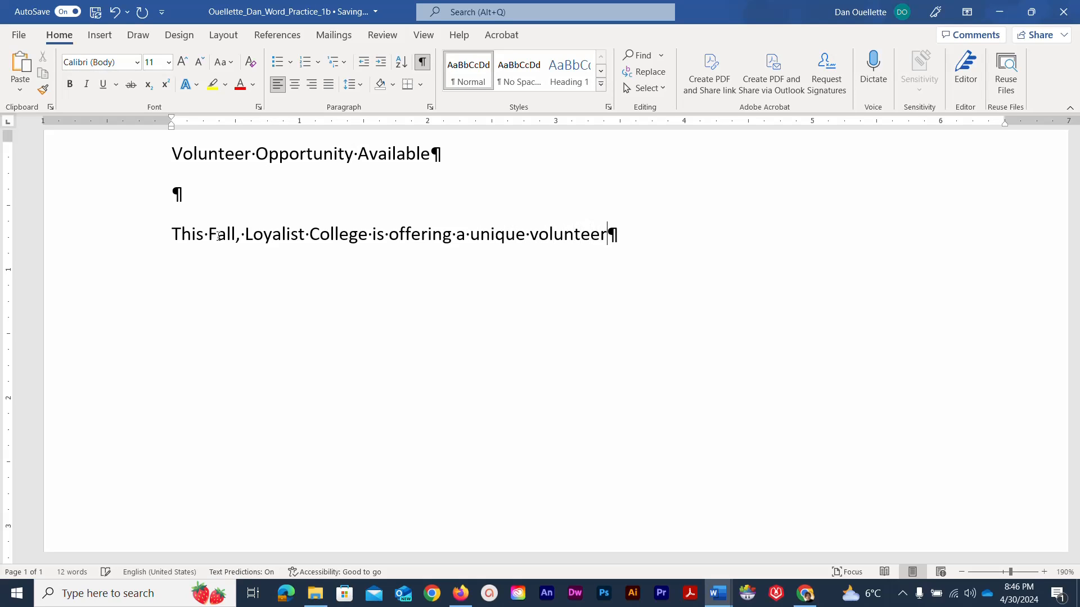
type(" opportunity")
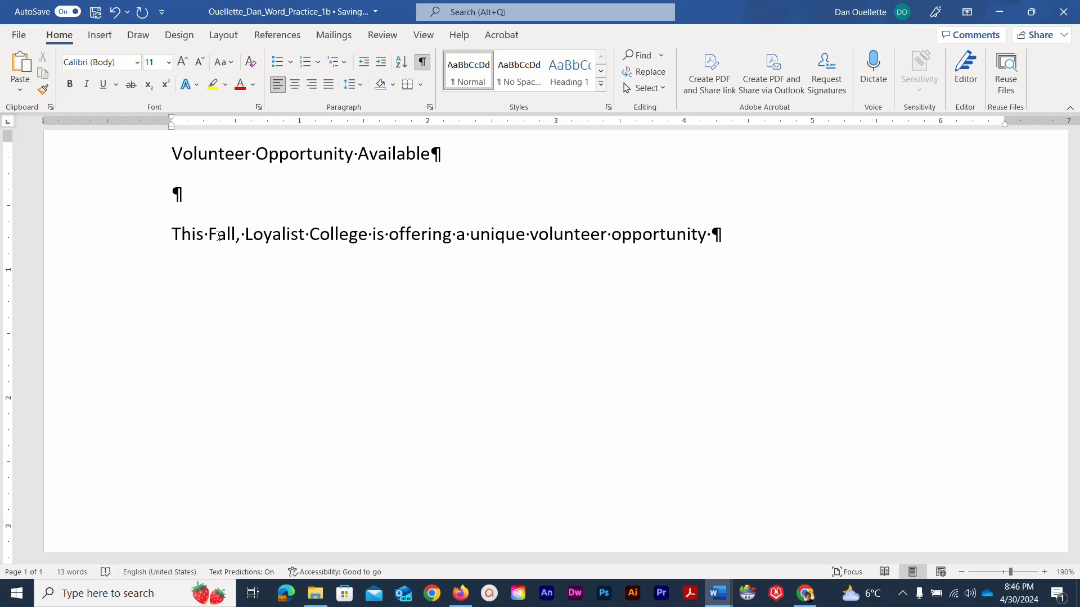
type(" for Health Sci")
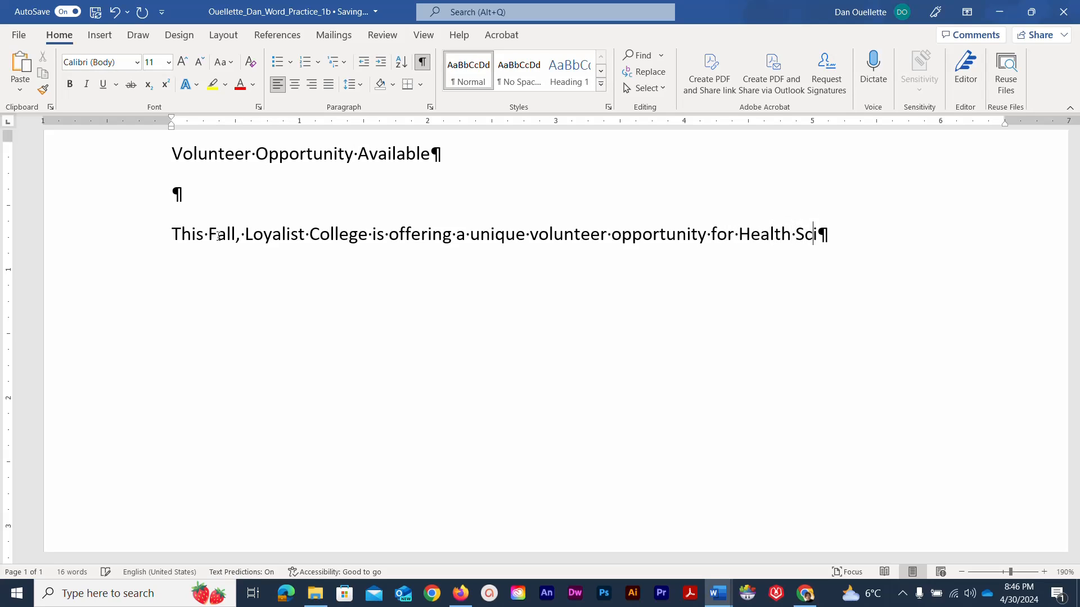
type("ences st")
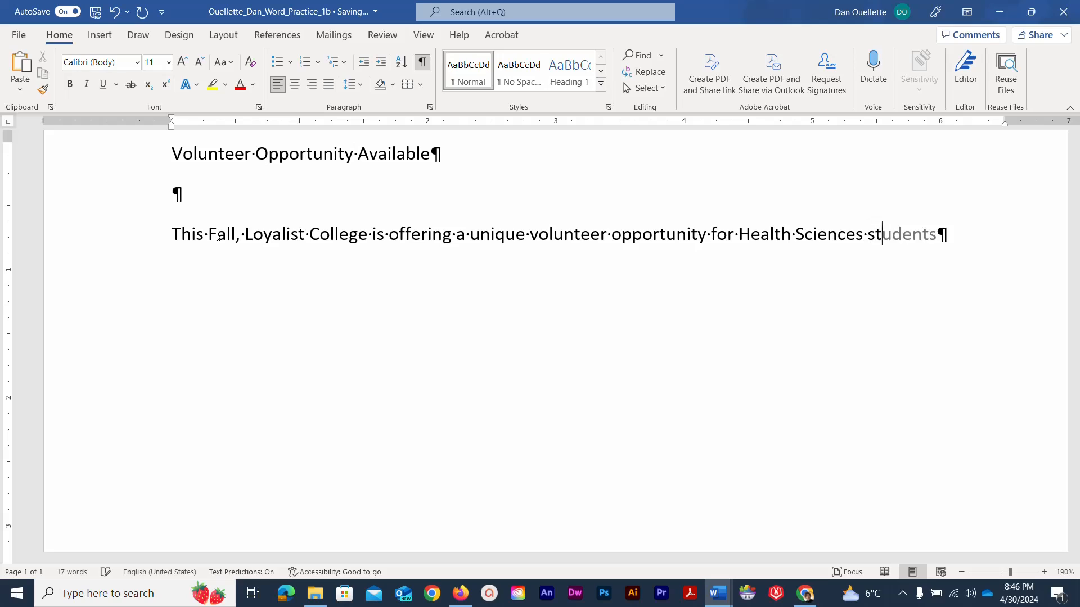
type("udents.")
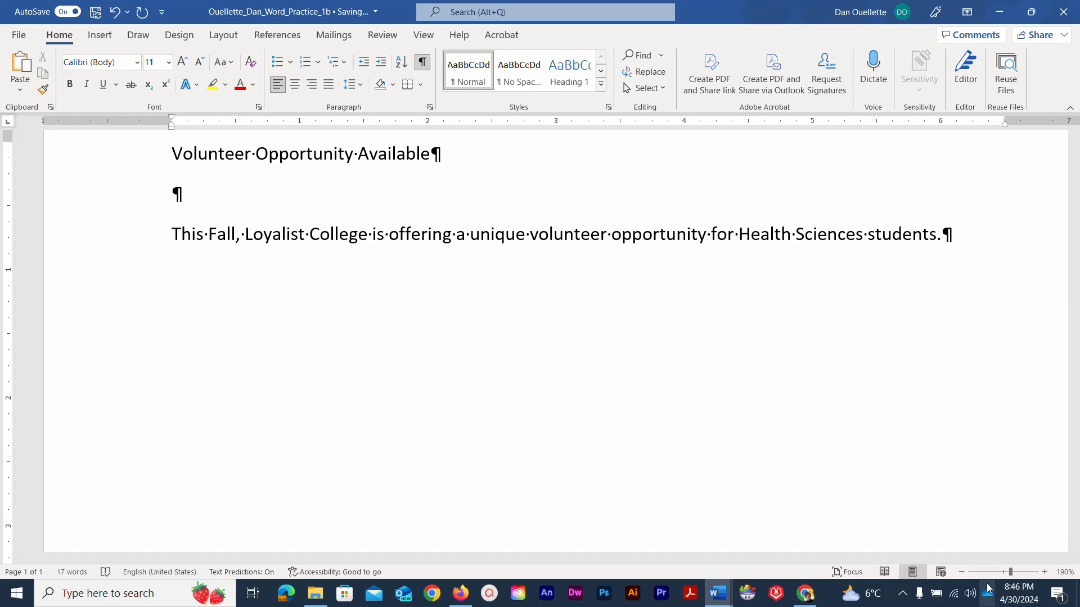
left_click_drag(1011, 572, 988, 579)
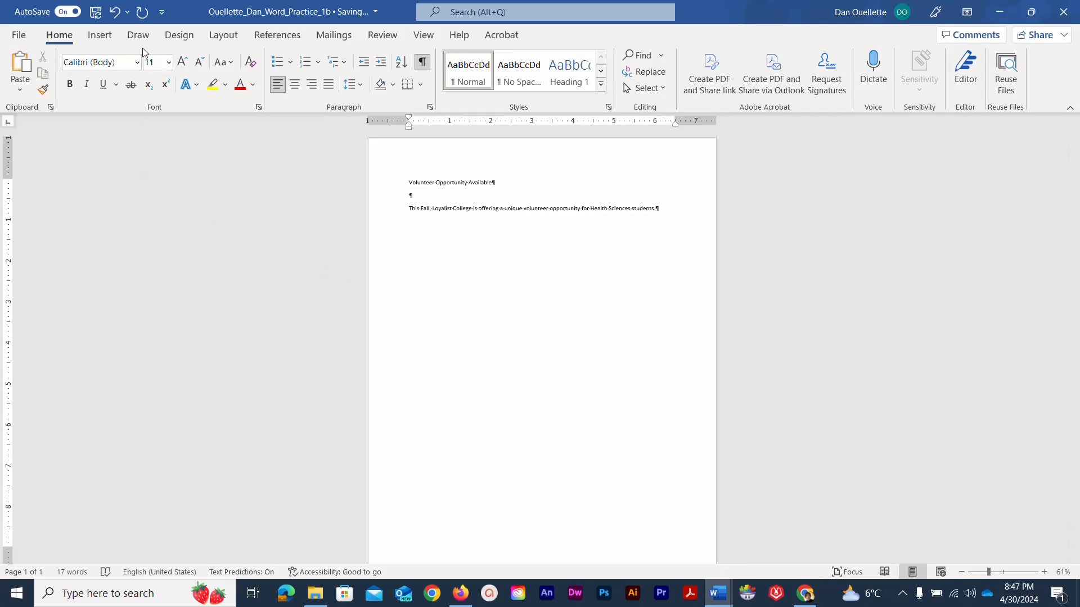
- Save the document, then switch AutoSave off for this file
left_click(97, 17)
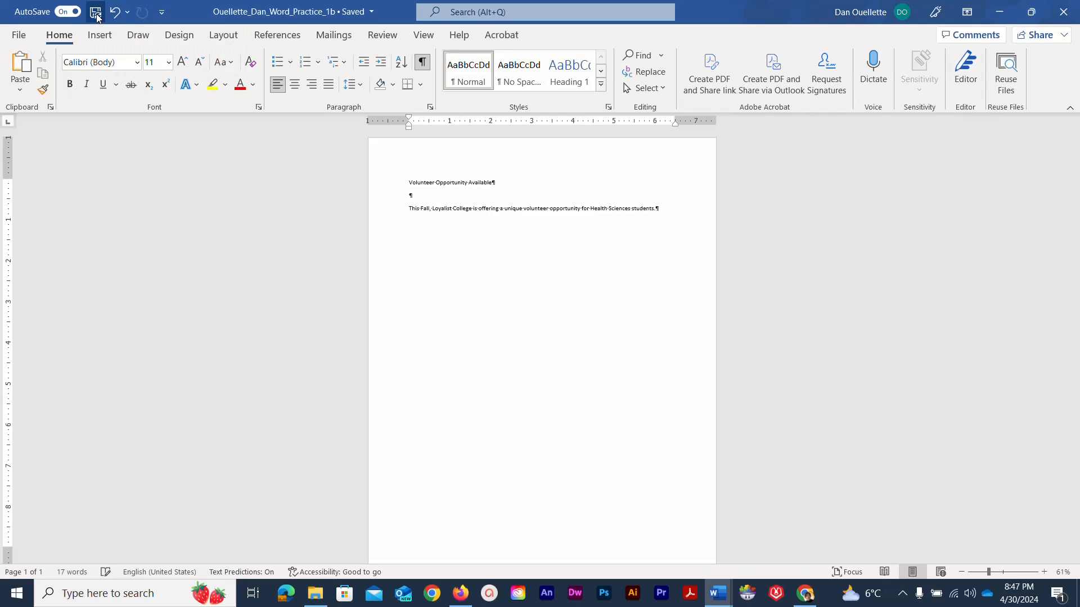
left_click(65, 12)
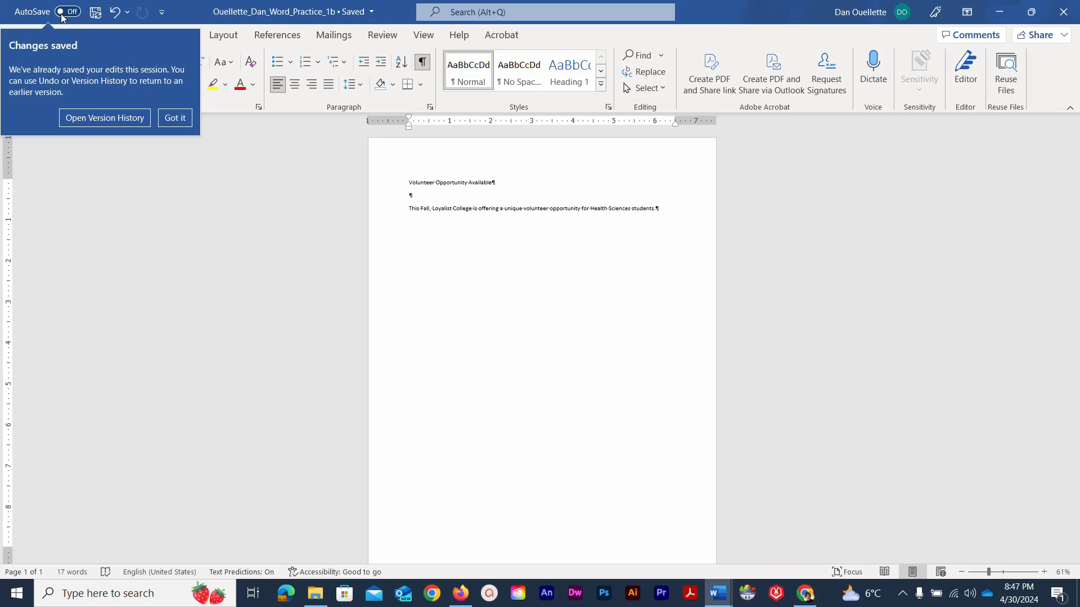
- Switch AutoSave back on and undo the last two changes, removing the extra empty paragraph
left_click(64, 12)
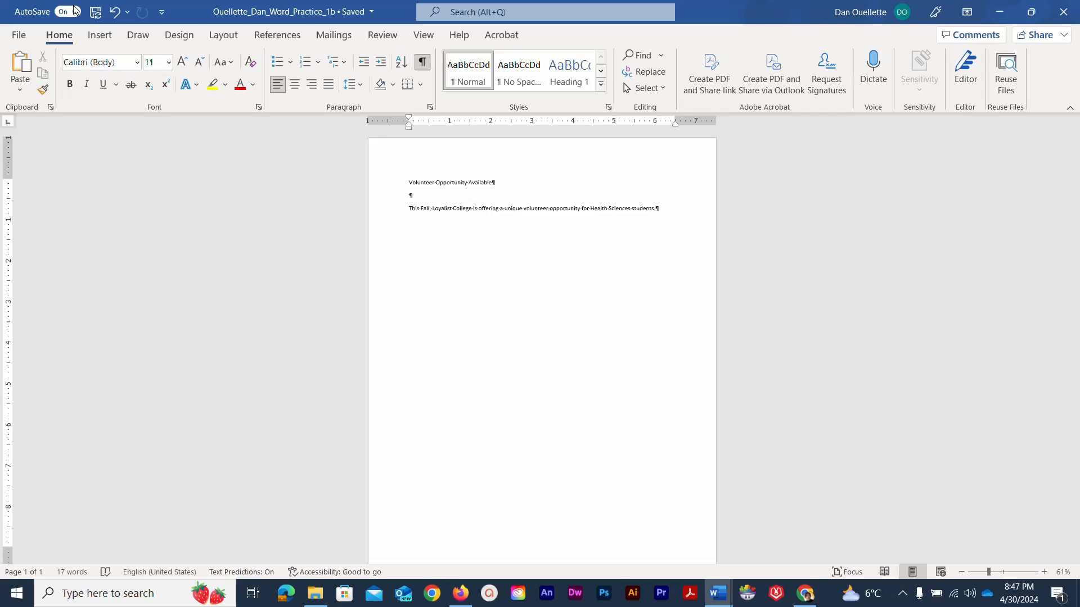
left_click(115, 12)
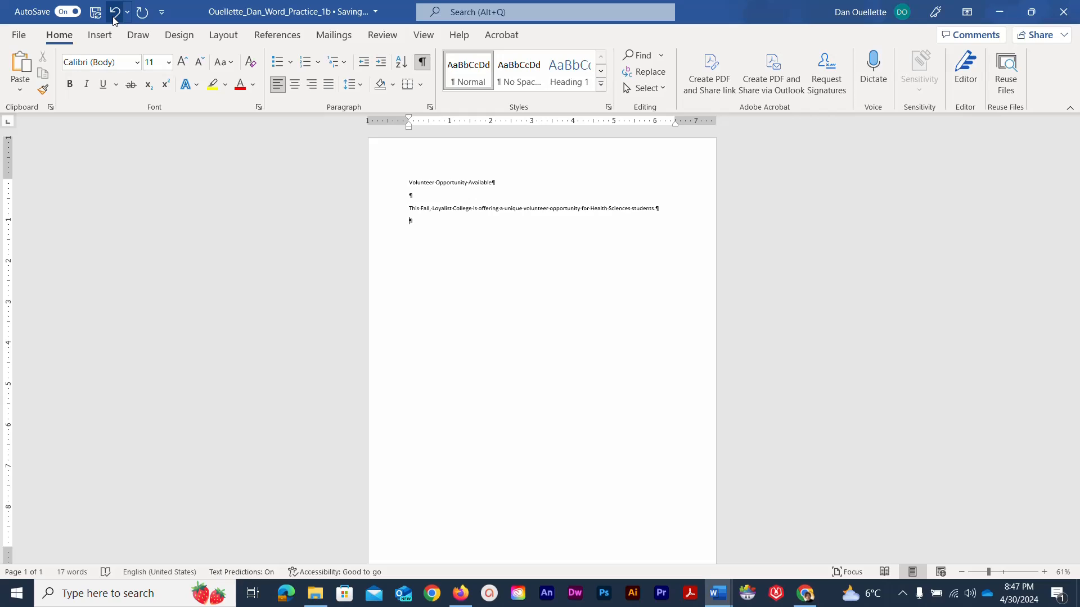
left_click(114, 12)
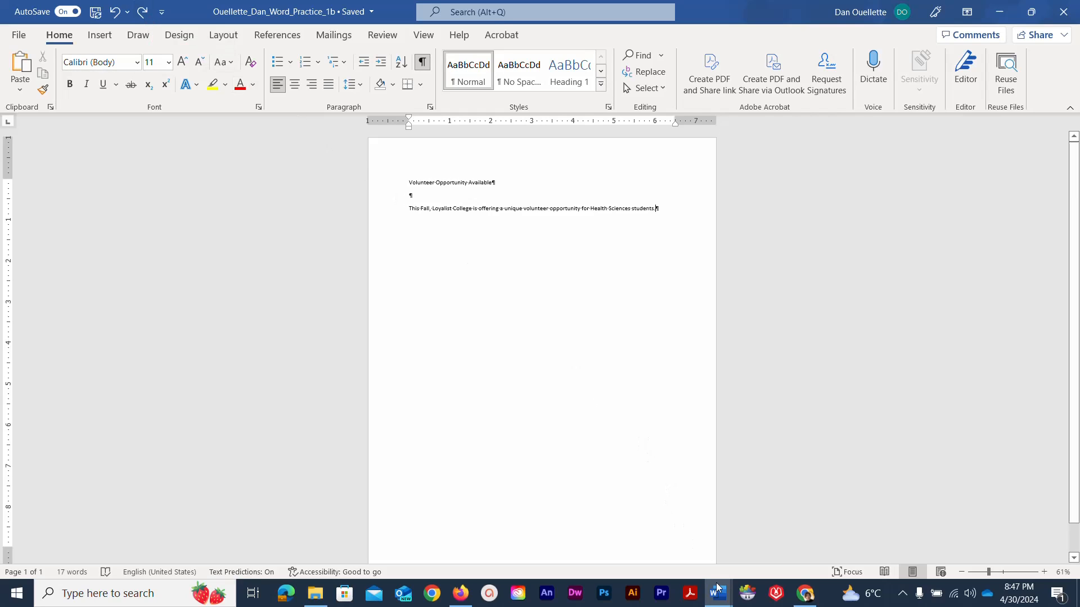
mouse_move(724, 597)
left_click(735, 563)
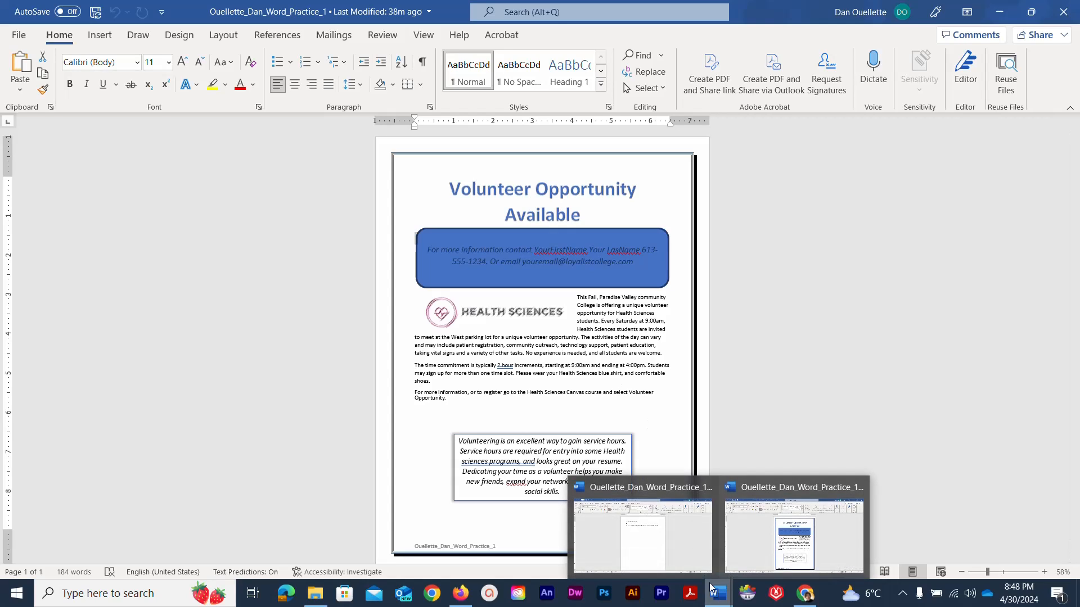
left_click(647, 552)
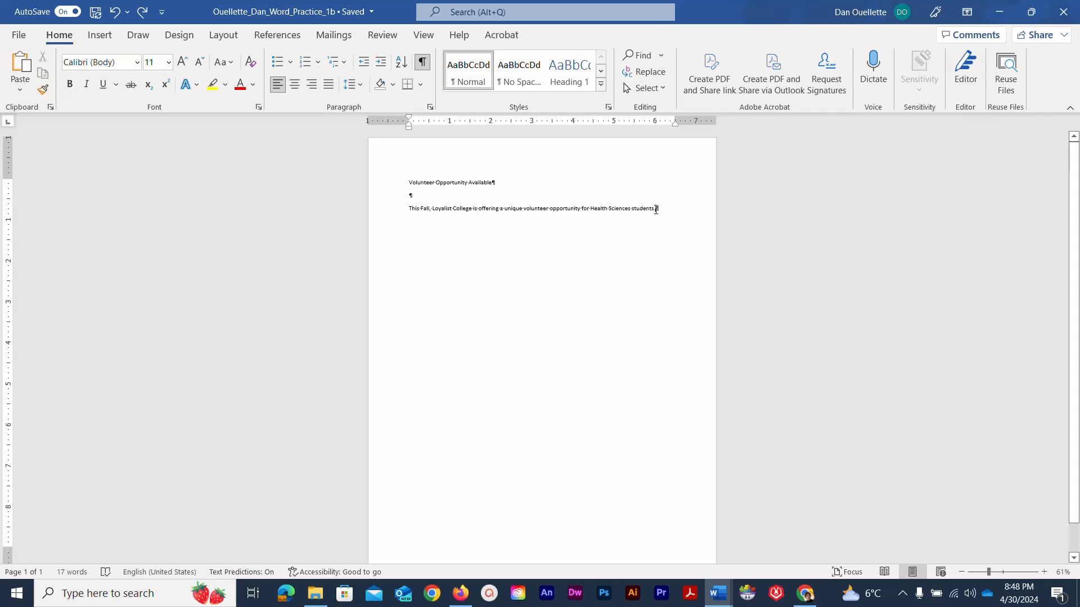
- Insert the contents of Text_Word_Practice1 into the document using Text from File
left_click(101, 36)
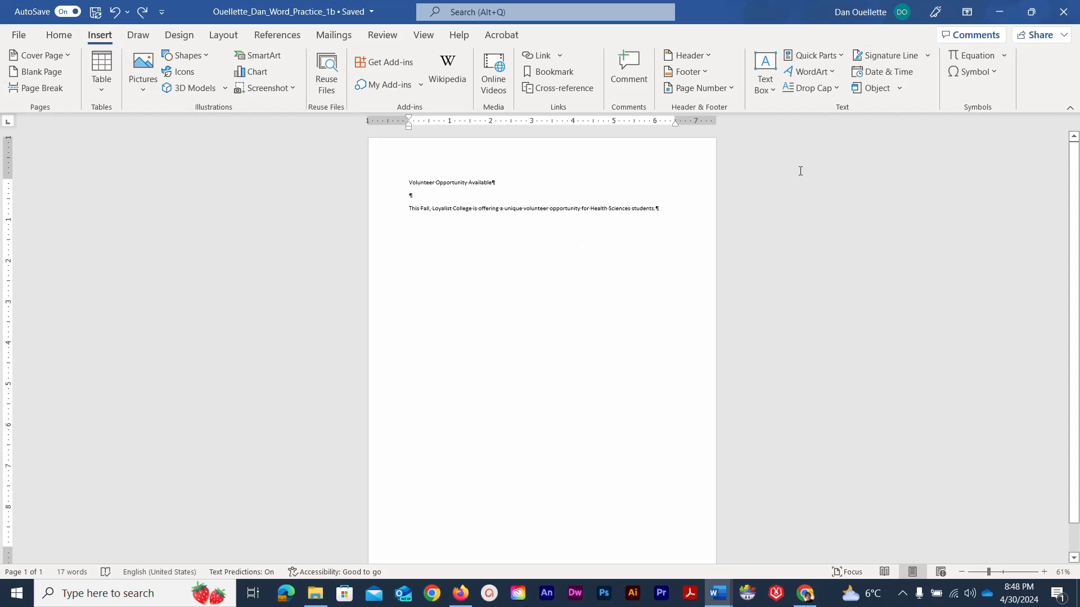
left_click(899, 89)
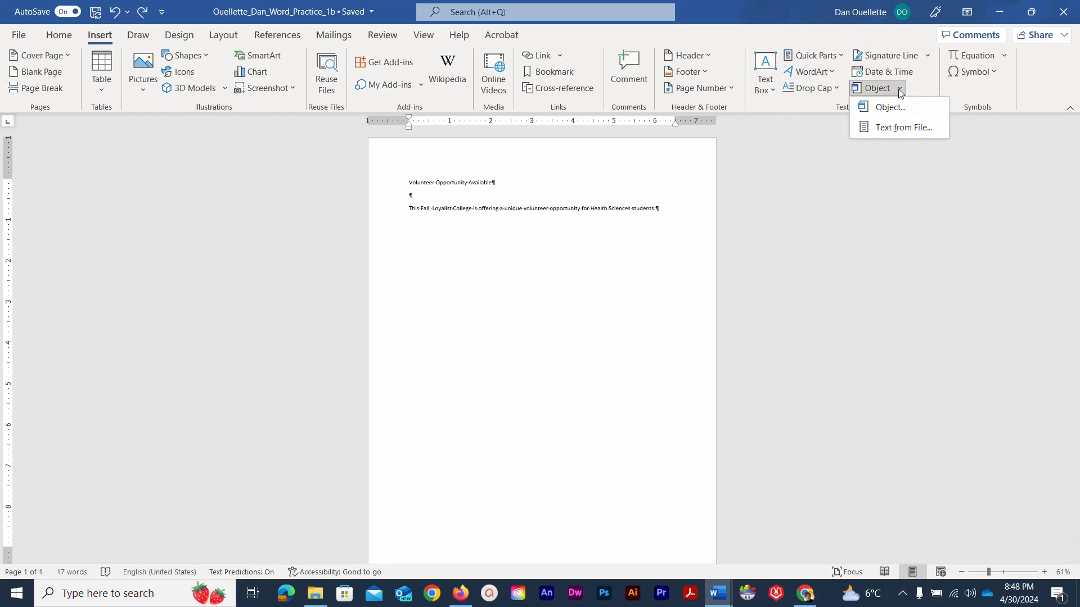
left_click(899, 130)
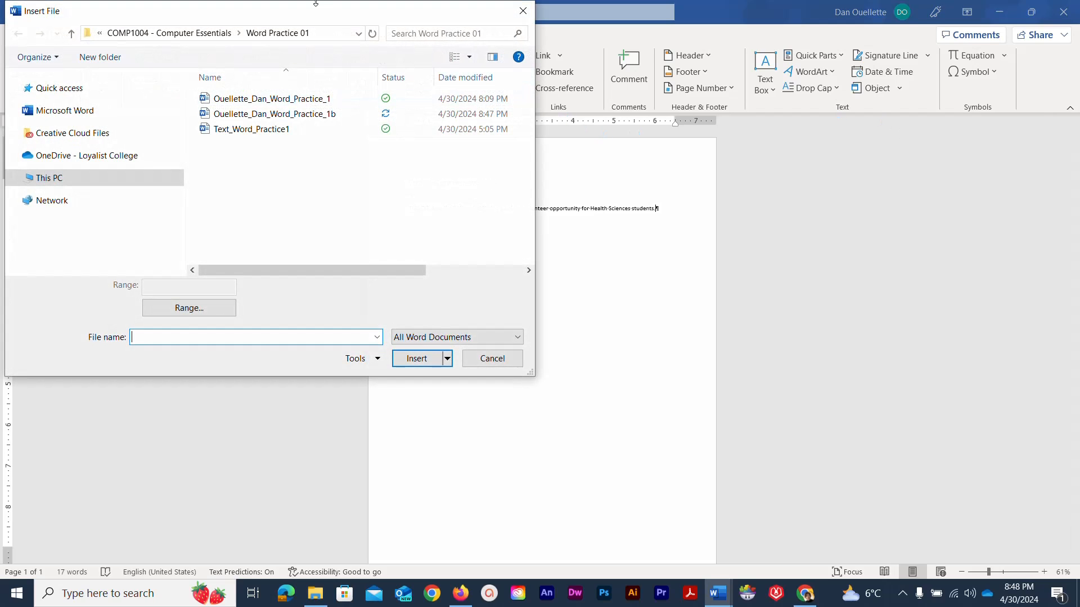
left_click_drag(318, 13, 475, 74)
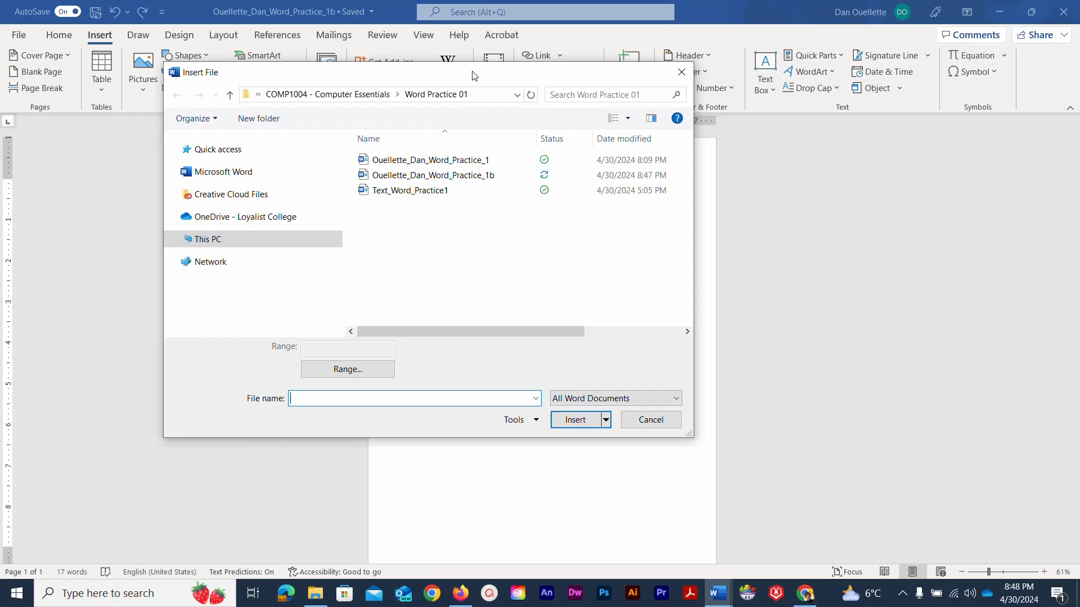
left_click(437, 191)
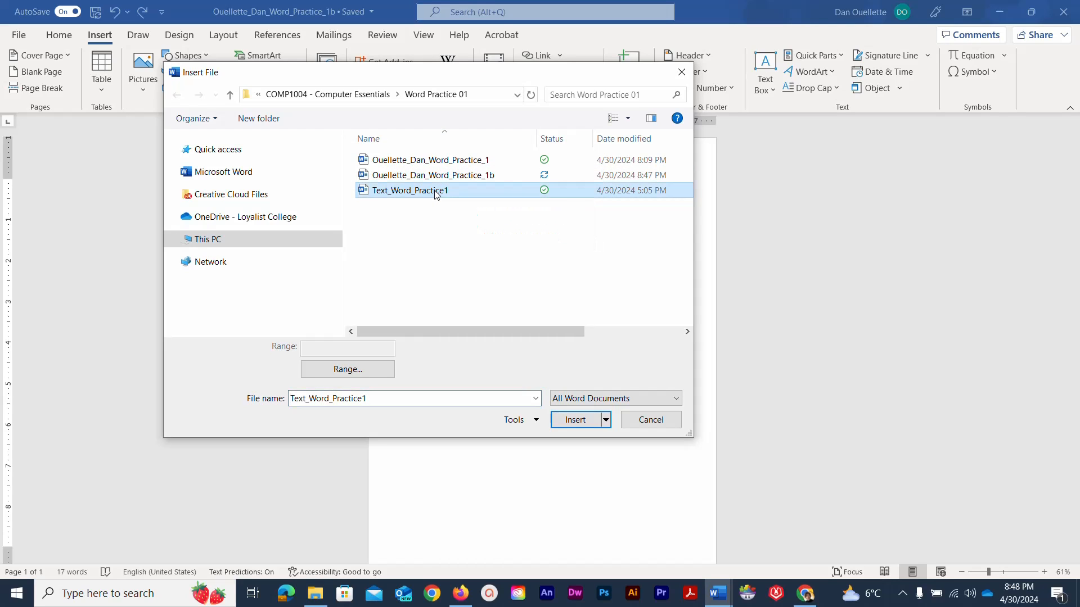
left_click(559, 424)
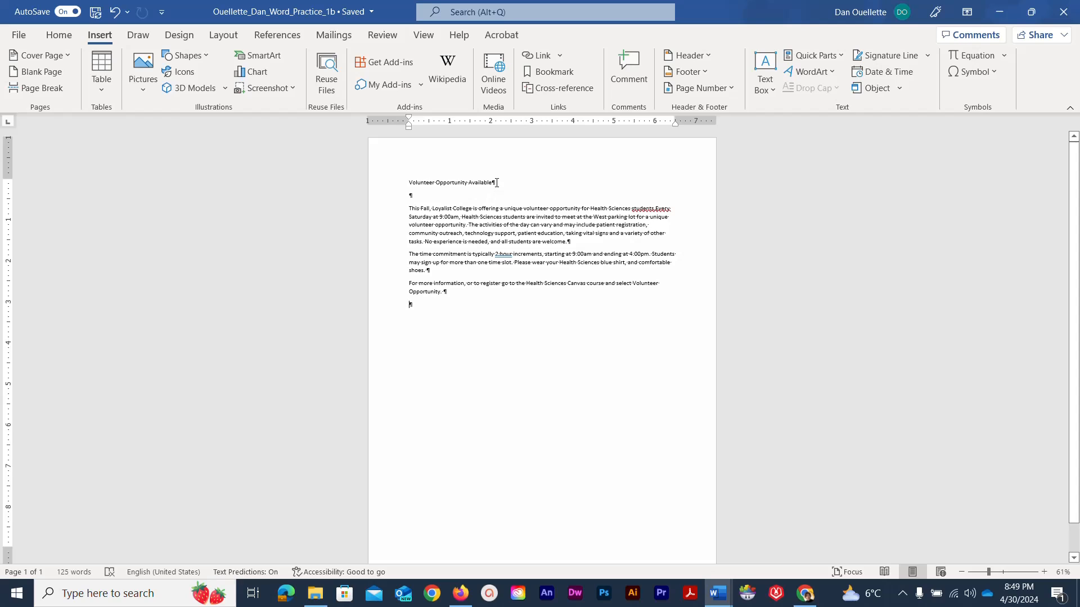
- Give the title the blue hard-shadow text effect and a 36 pt font size
left_click_drag(497, 182, 415, 178)
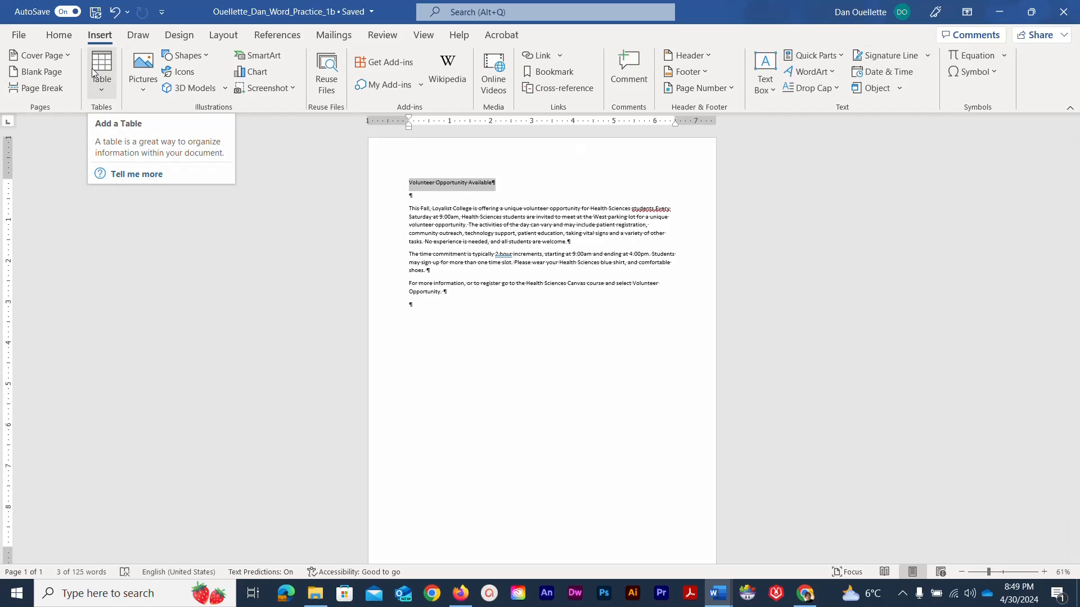
left_click(72, 38)
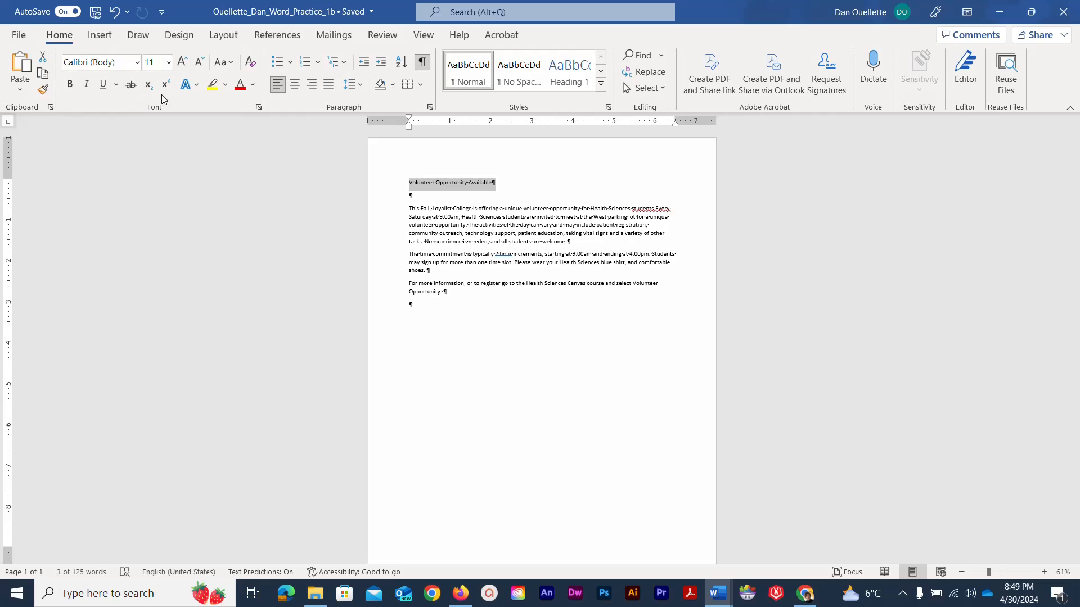
left_click(197, 85)
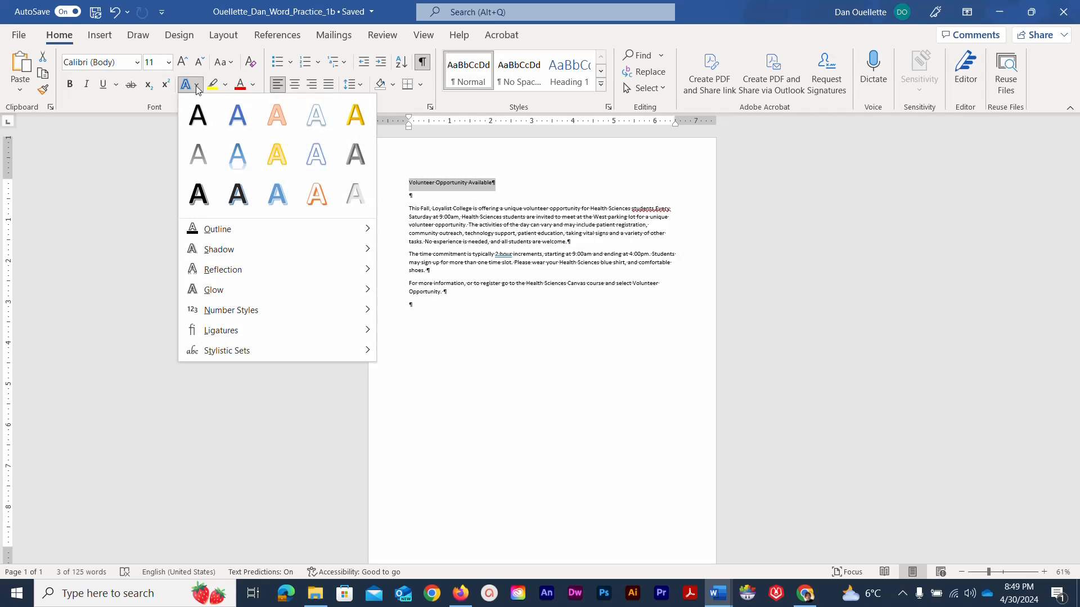
left_click(273, 195)
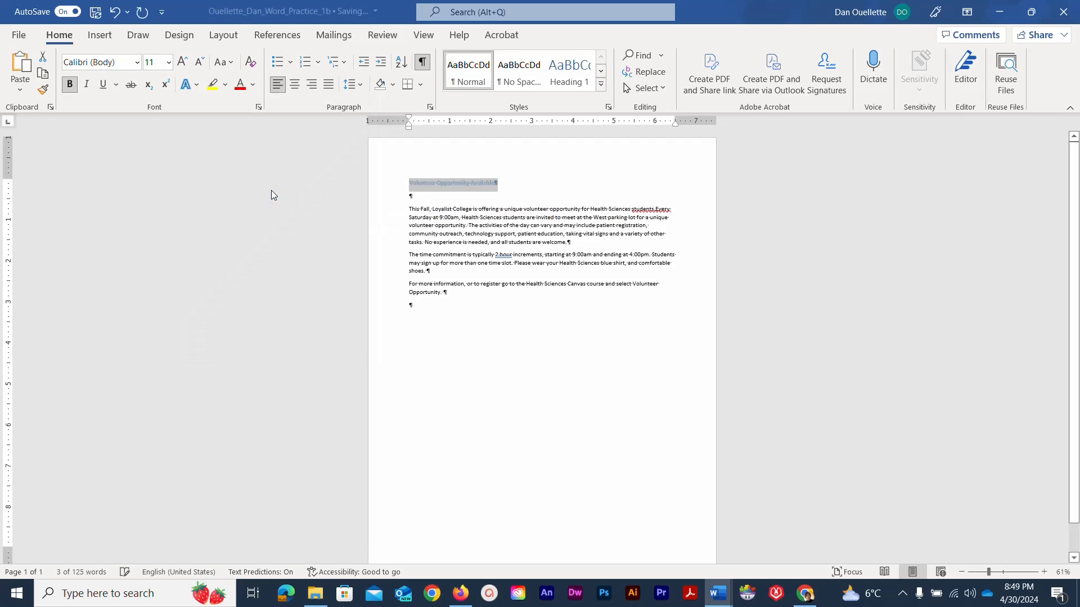
left_click(169, 63)
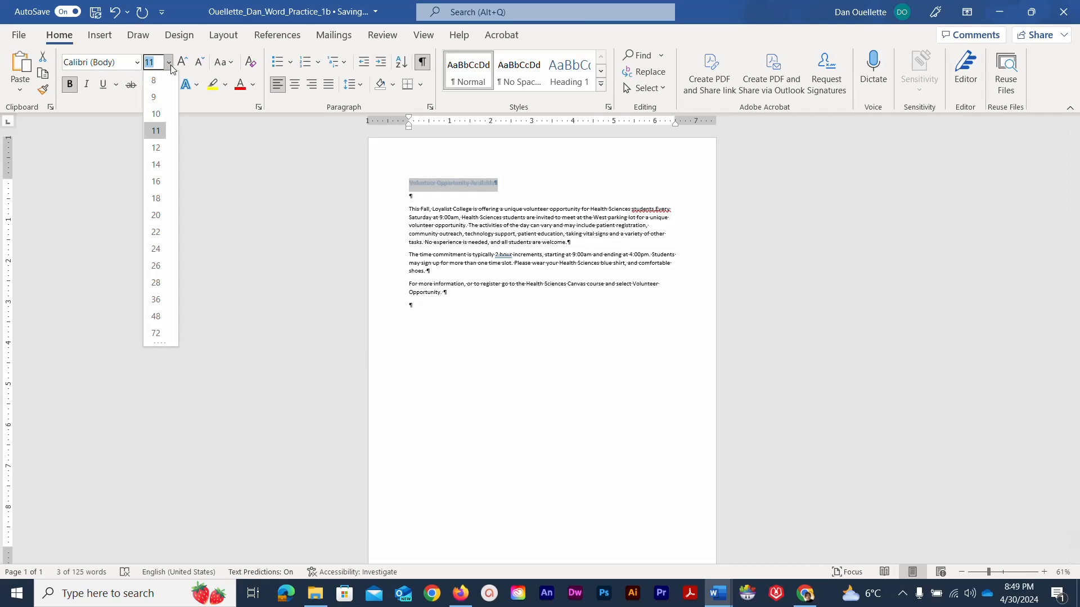
left_click(155, 300)
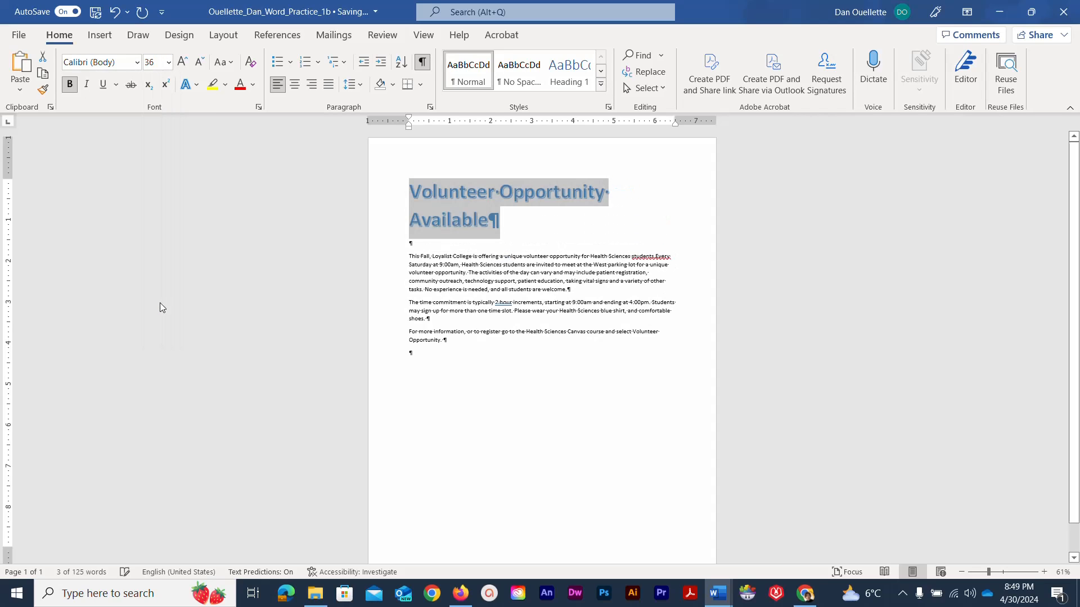
- Centre the title, colour it Blue, Accent 1, and save the document
left_click(296, 87)
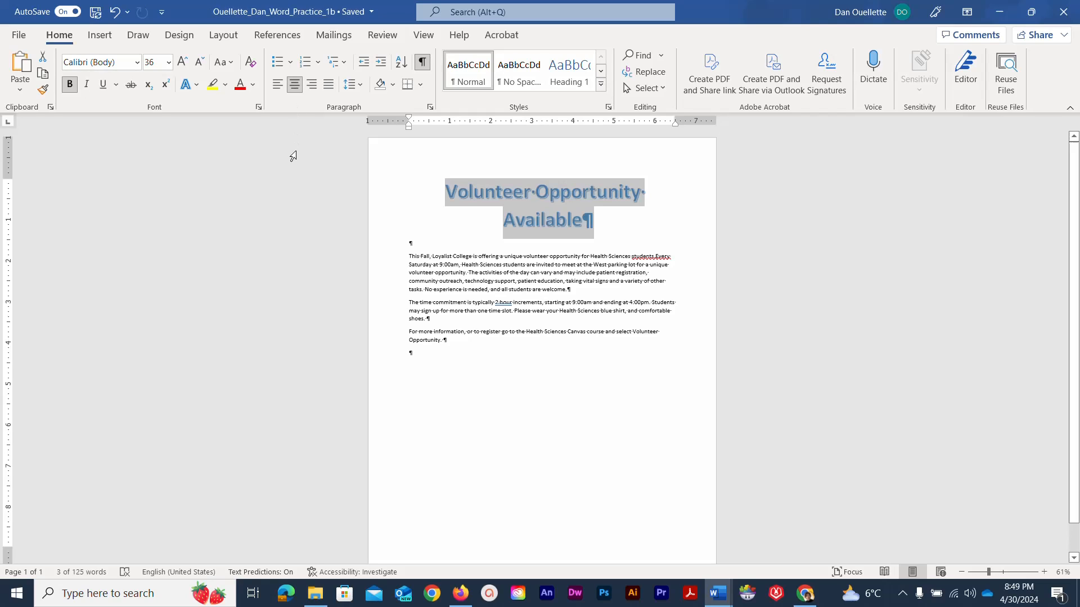
left_click(253, 89)
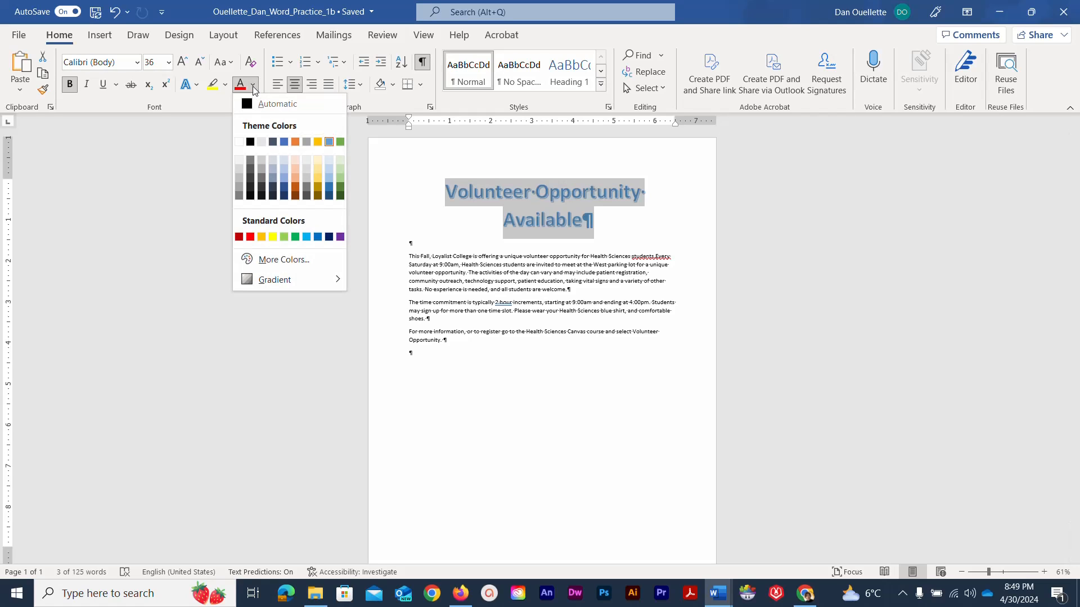
left_click(284, 142)
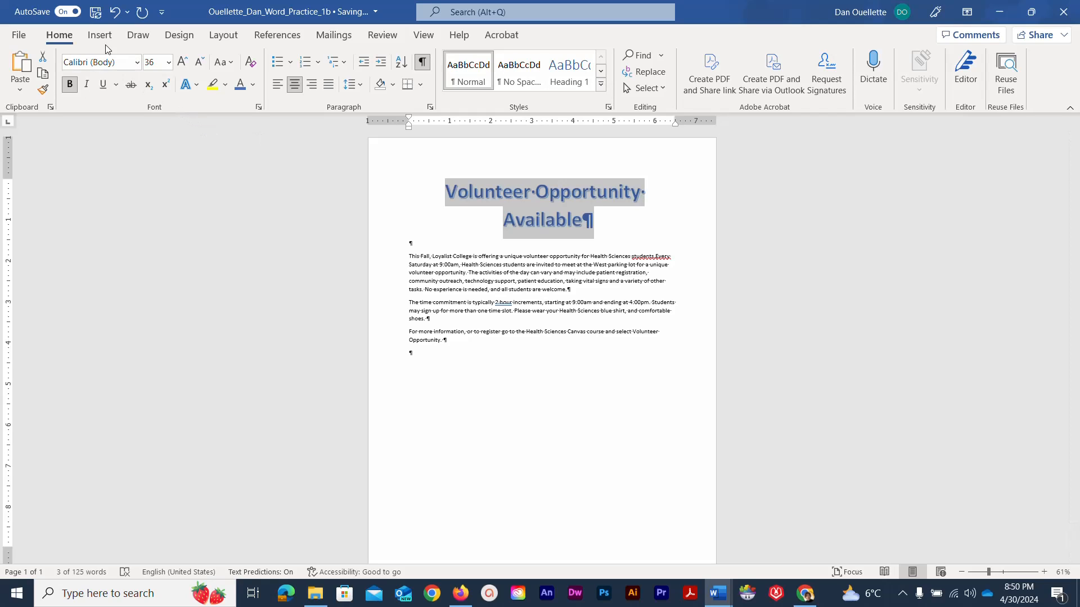
left_click(96, 17)
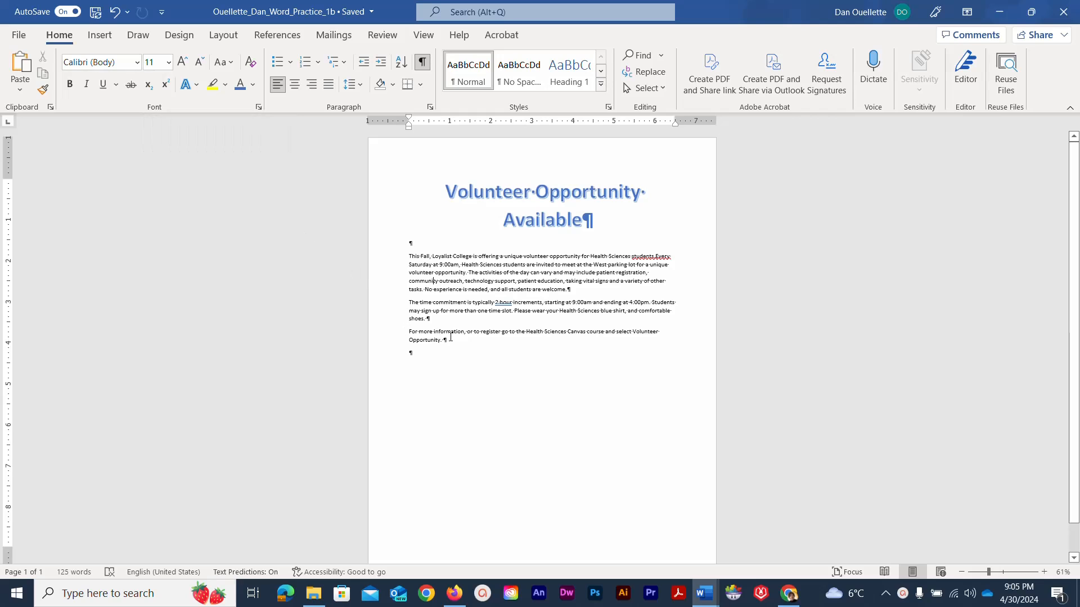
left_click_drag(446, 338, 397, 257)
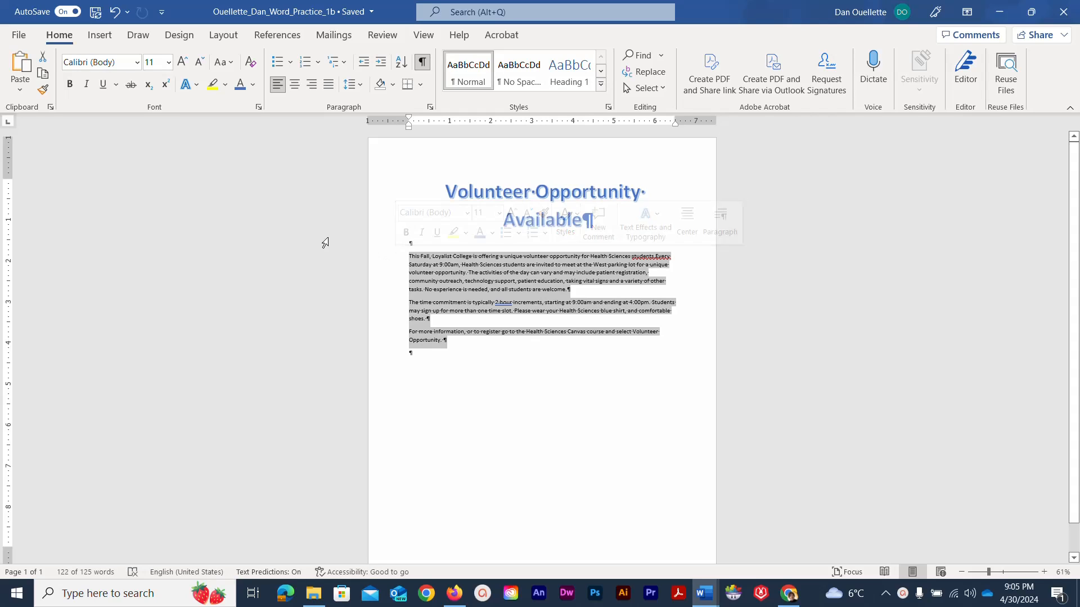
left_click(168, 62)
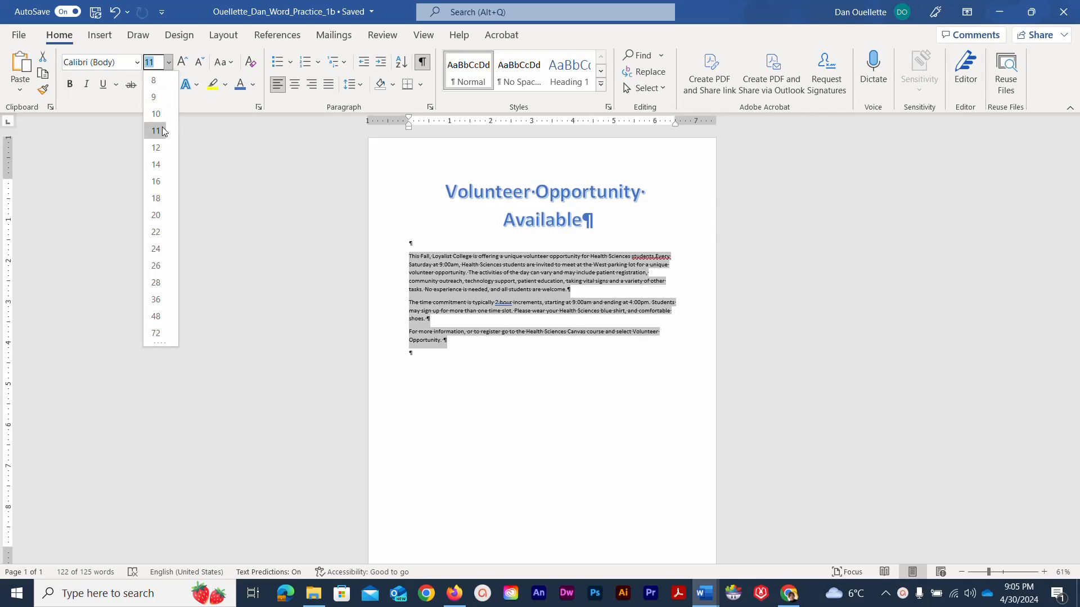
left_click(161, 130)
left_click(136, 62)
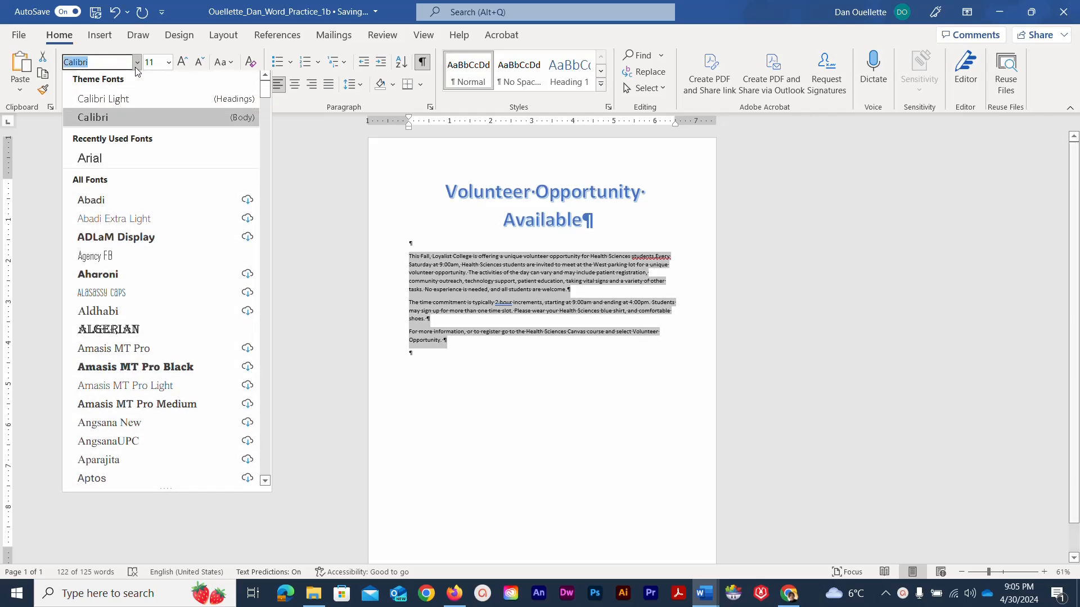
left_click(123, 119)
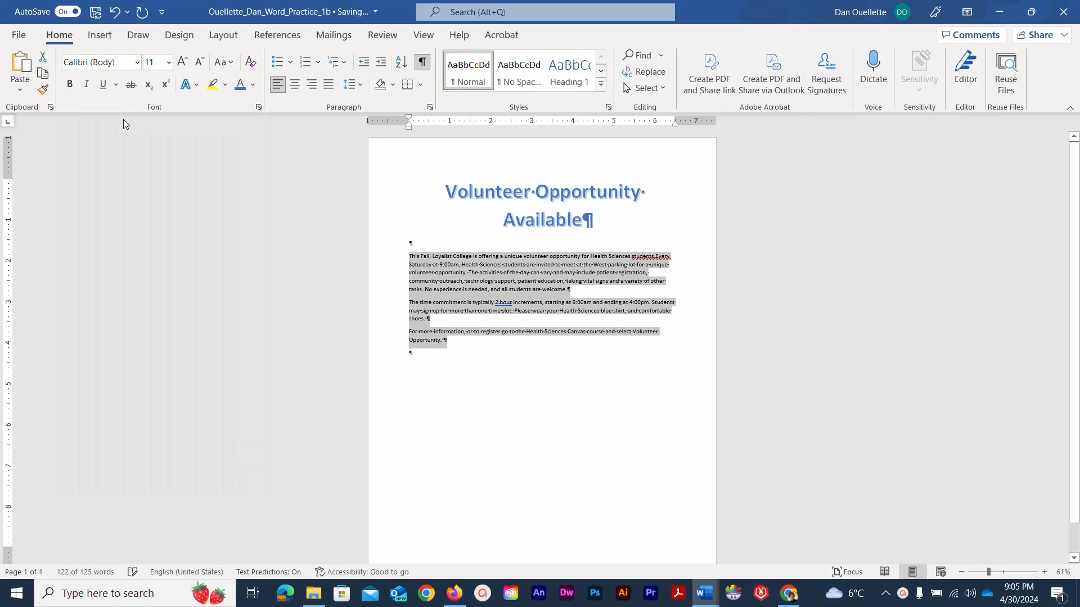
left_click(376, 194)
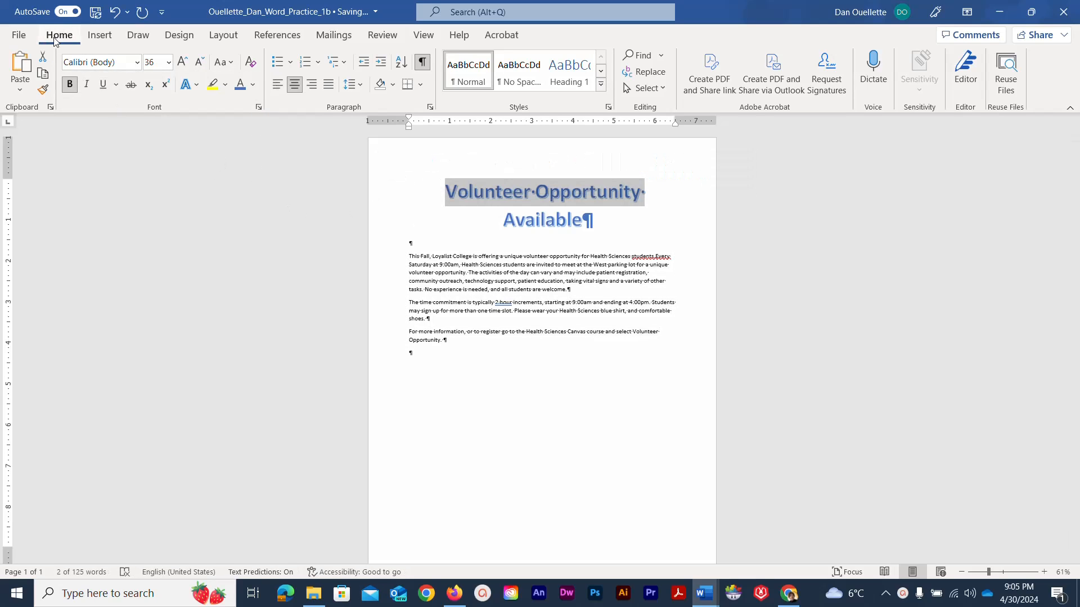
left_click(97, 15)
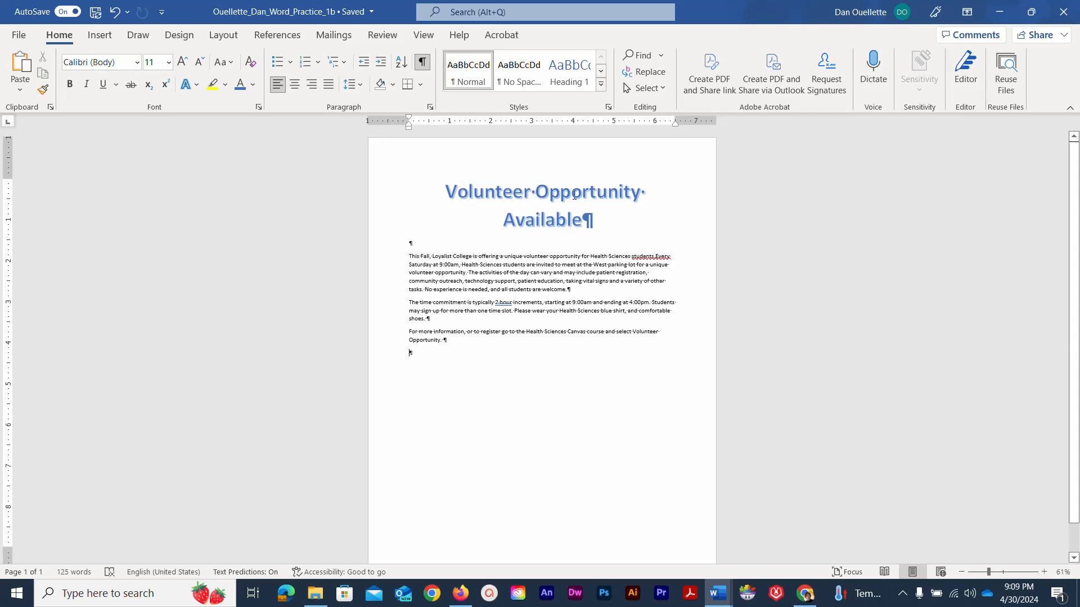
- Apply the Outer Offset: Bottom Right shadow to the title, then save the flyer
left_click_drag(595, 221, 424, 180)
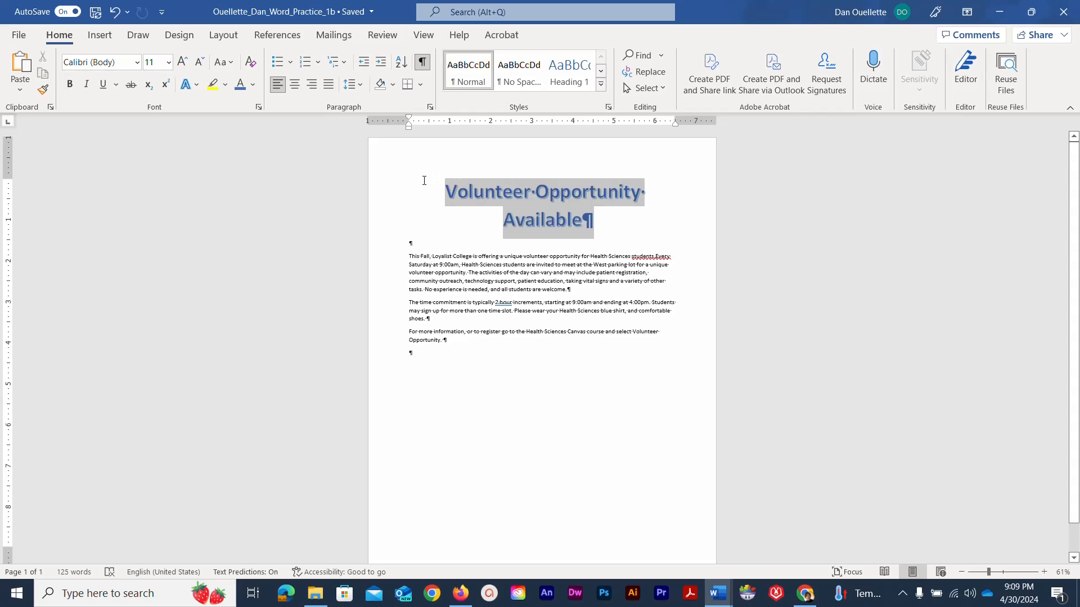
left_click(198, 85)
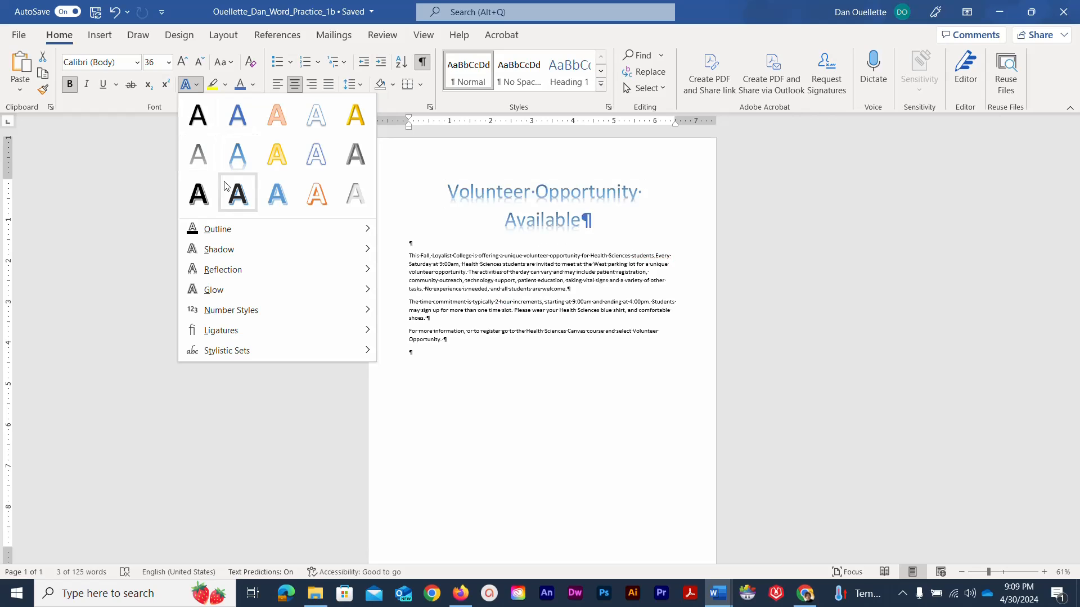
mouse_move(220, 292)
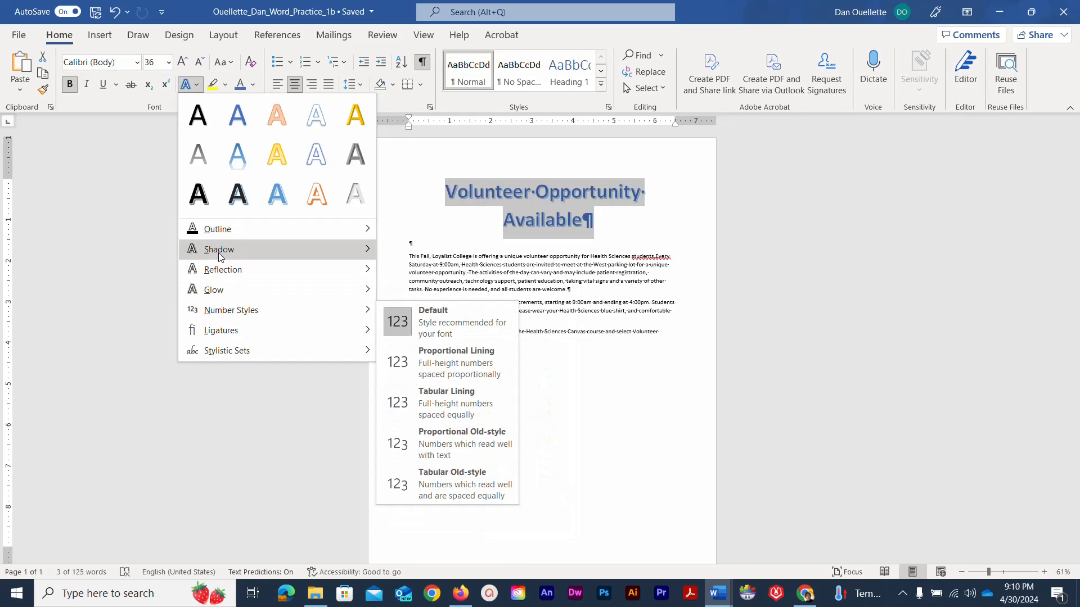
mouse_move(220, 257)
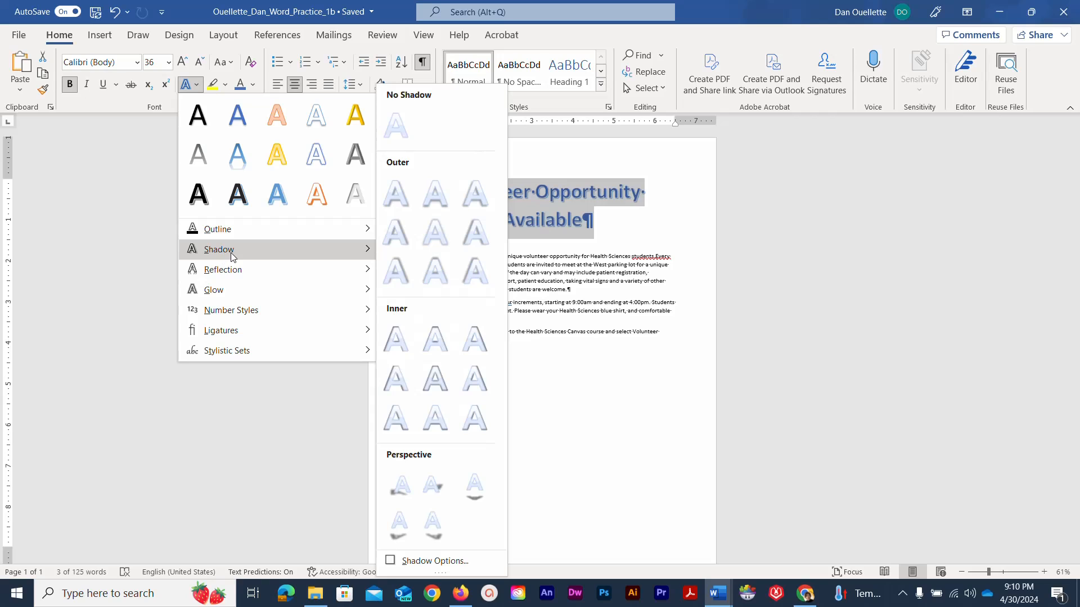
left_click(392, 209)
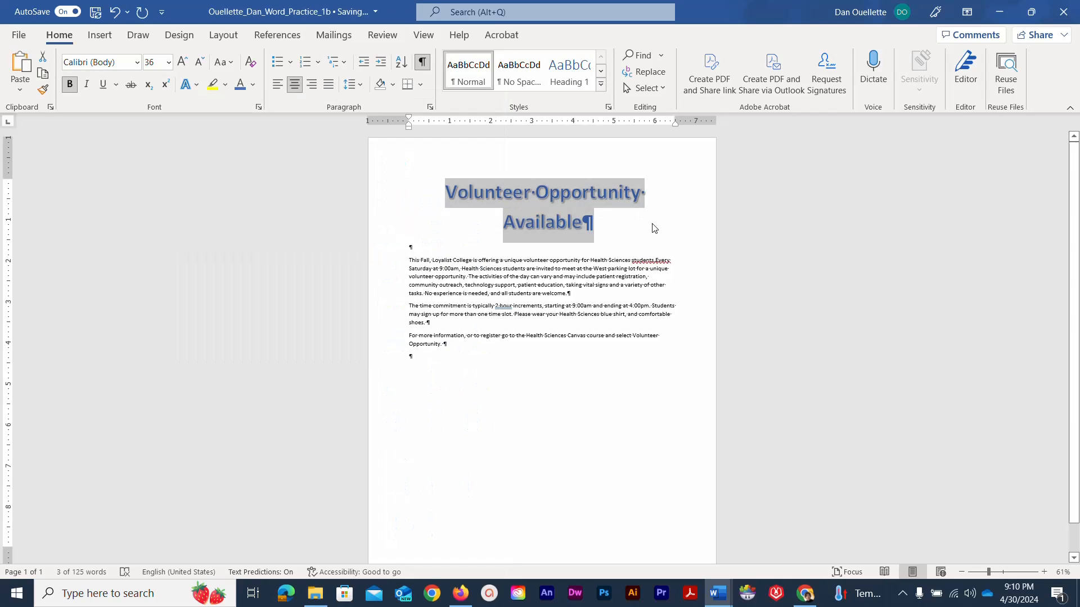
left_click(625, 232)
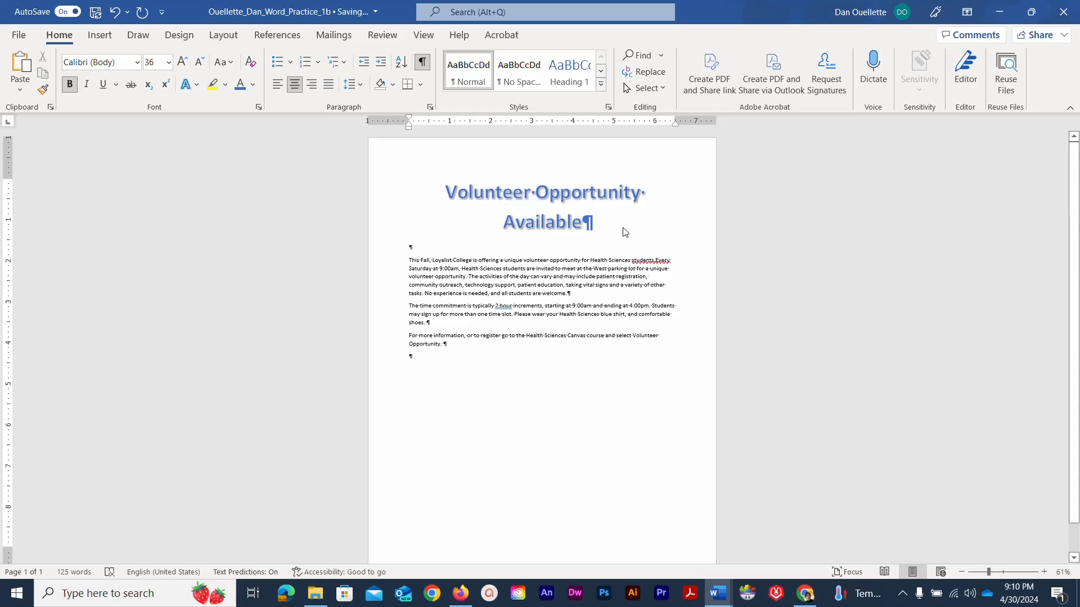
left_click(95, 12)
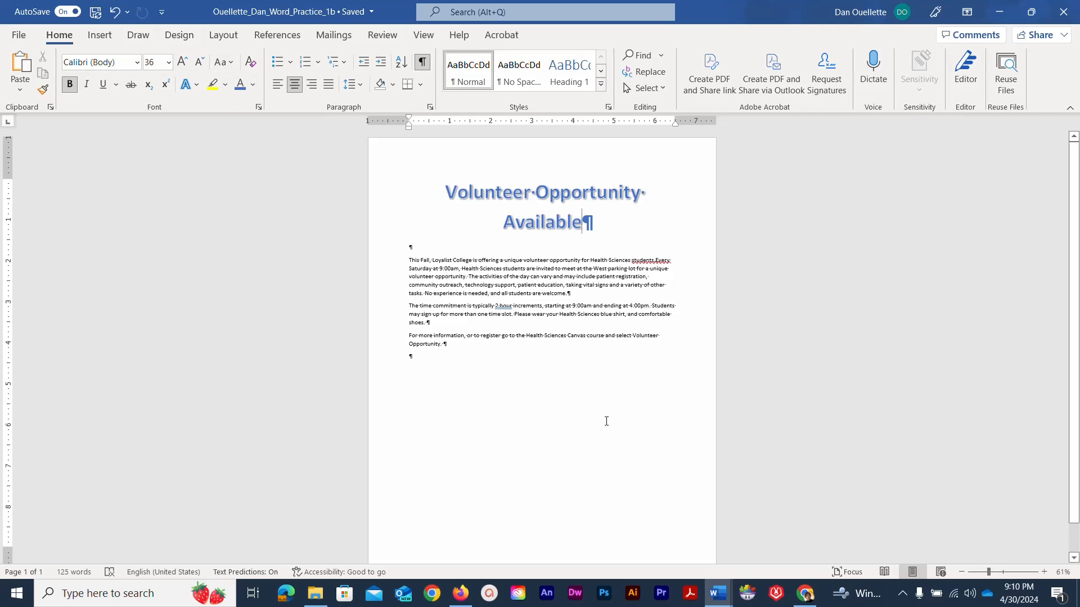
- Check the Health Sciences logo in the finished flyer window, then return to the practice draft
mouse_move(717, 593)
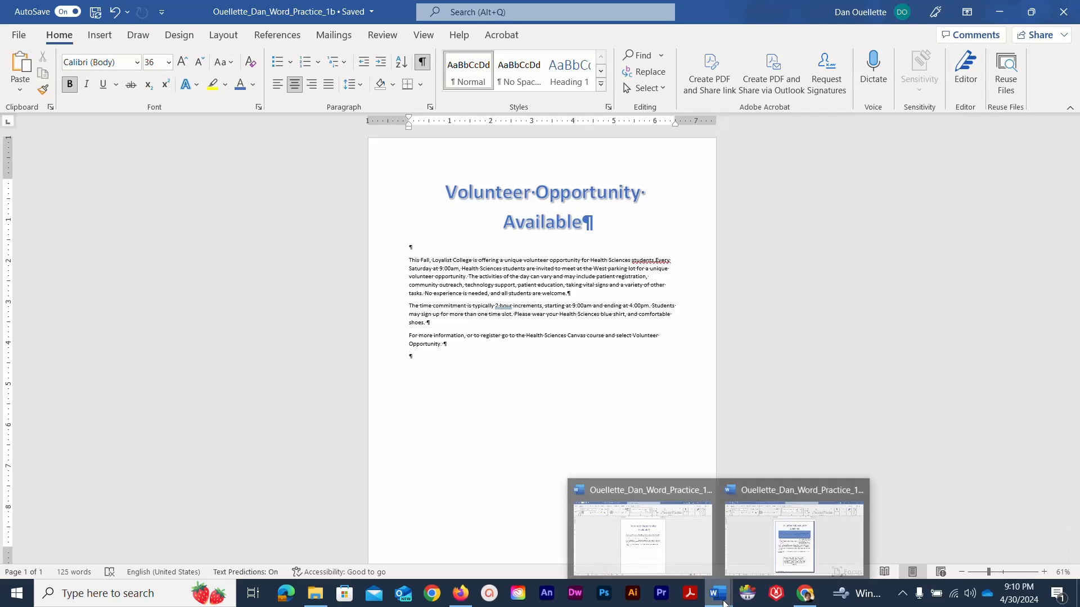
left_click(759, 558)
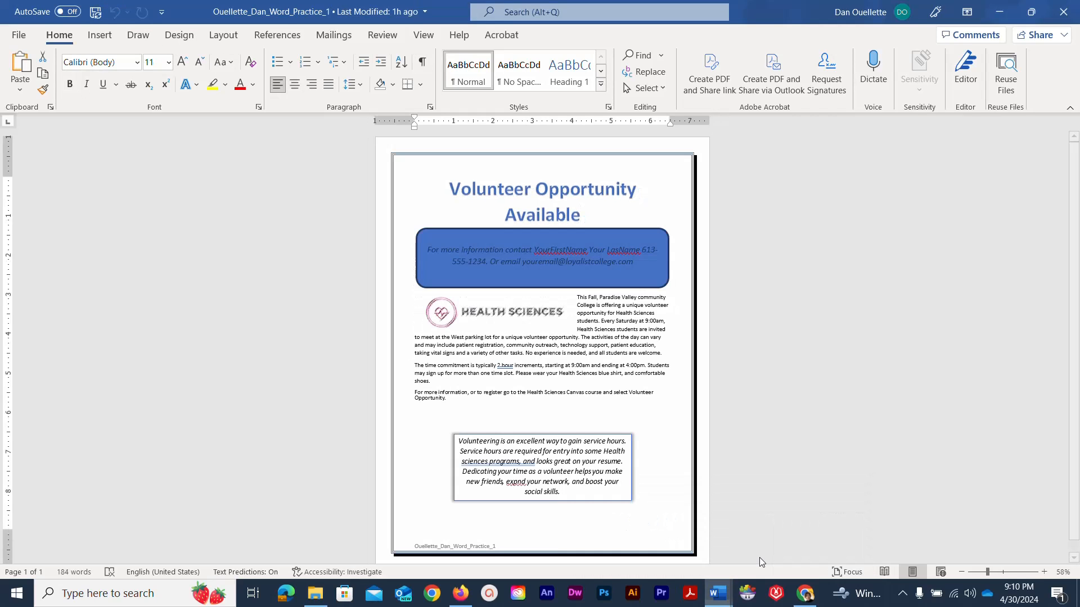
left_click(512, 311)
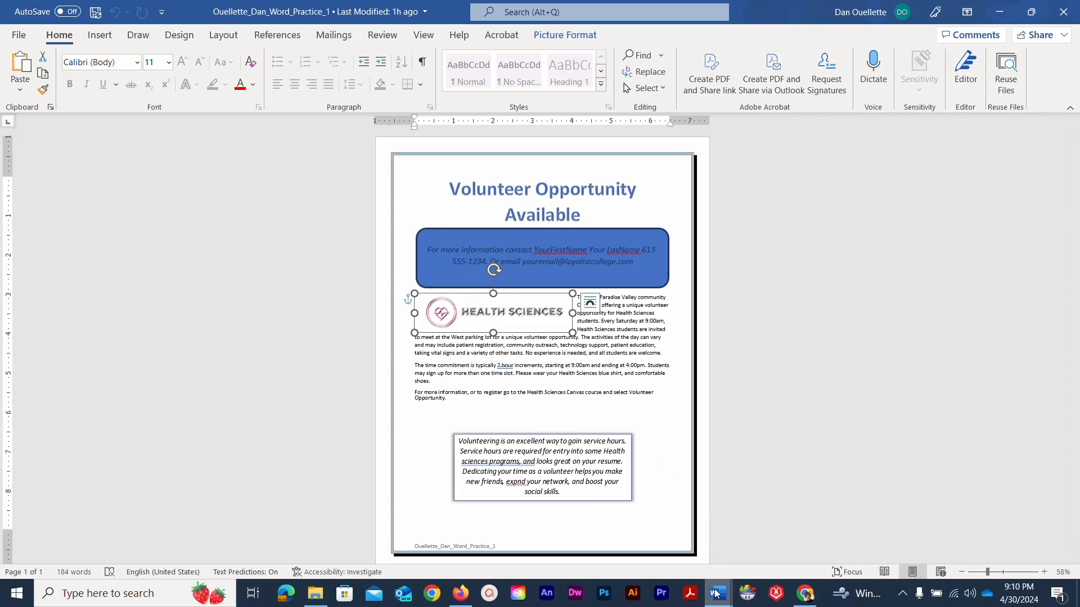
mouse_move(718, 594)
left_click(677, 561)
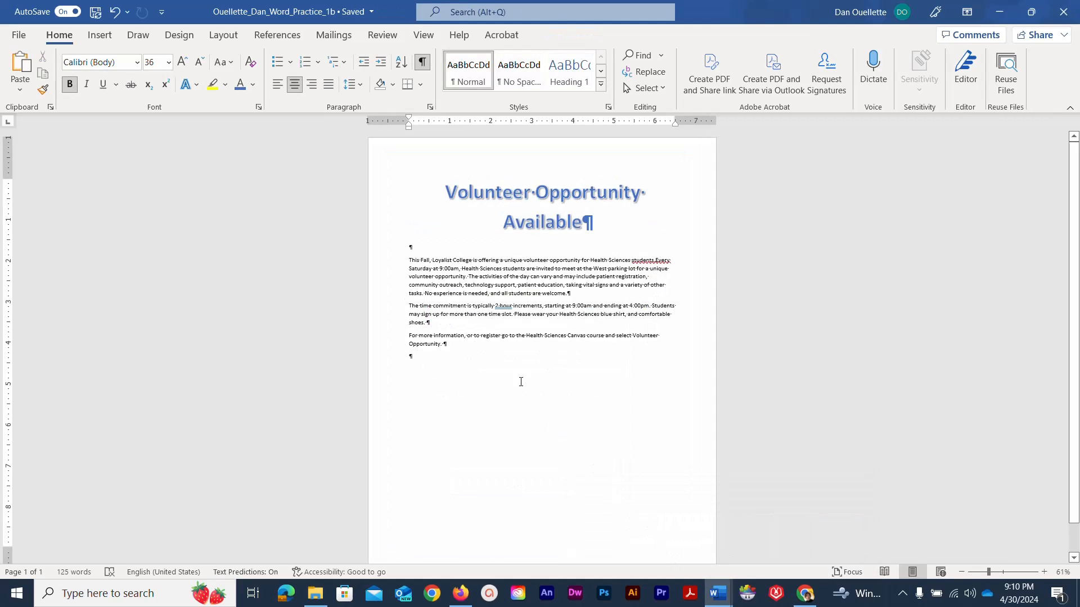
- Add three blank lines below the title and set the zoom to 110%
left_click(415, 248)
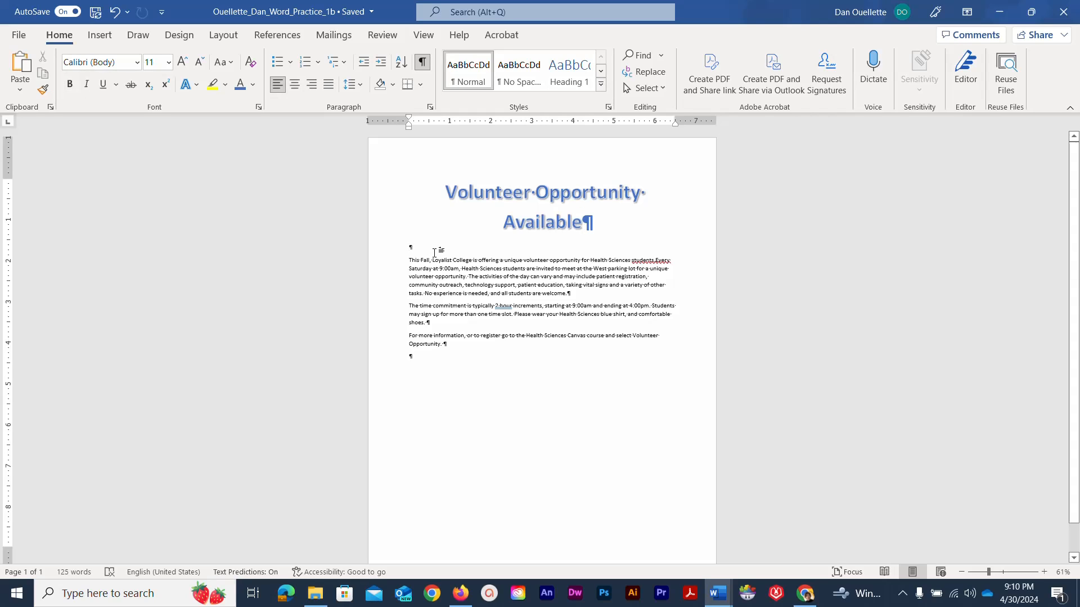
key("Return")
key("Return")
key("Return")
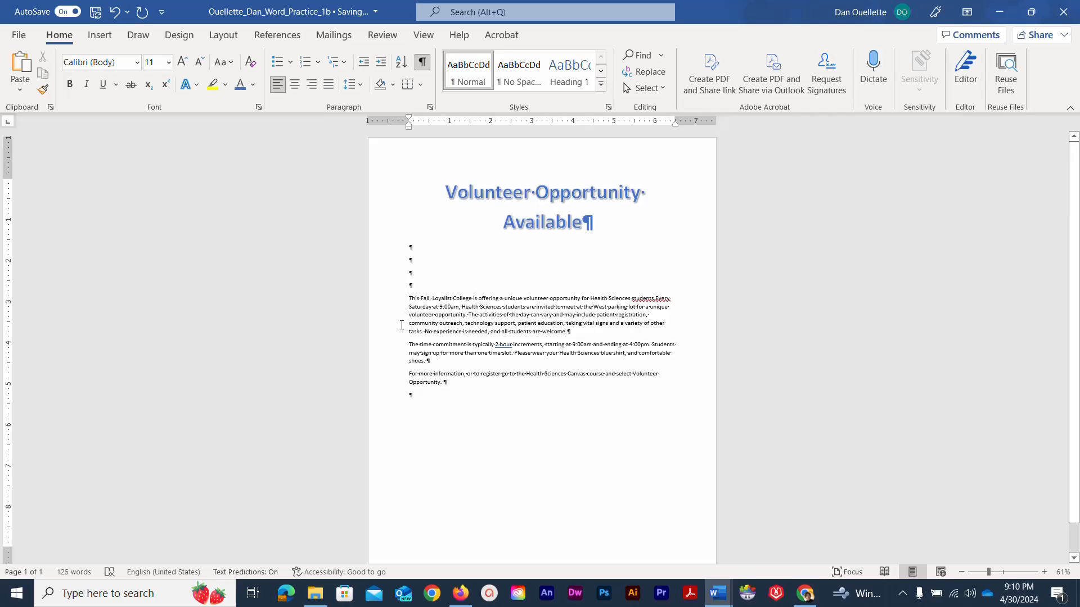
left_click(985, 569)
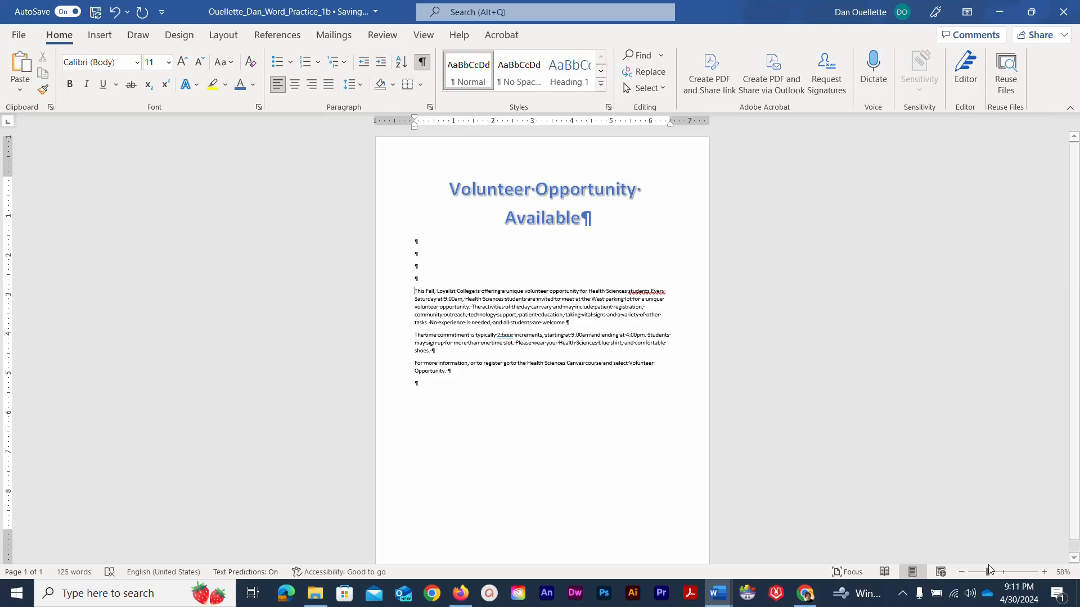
left_click_drag(988, 572, 1004, 572)
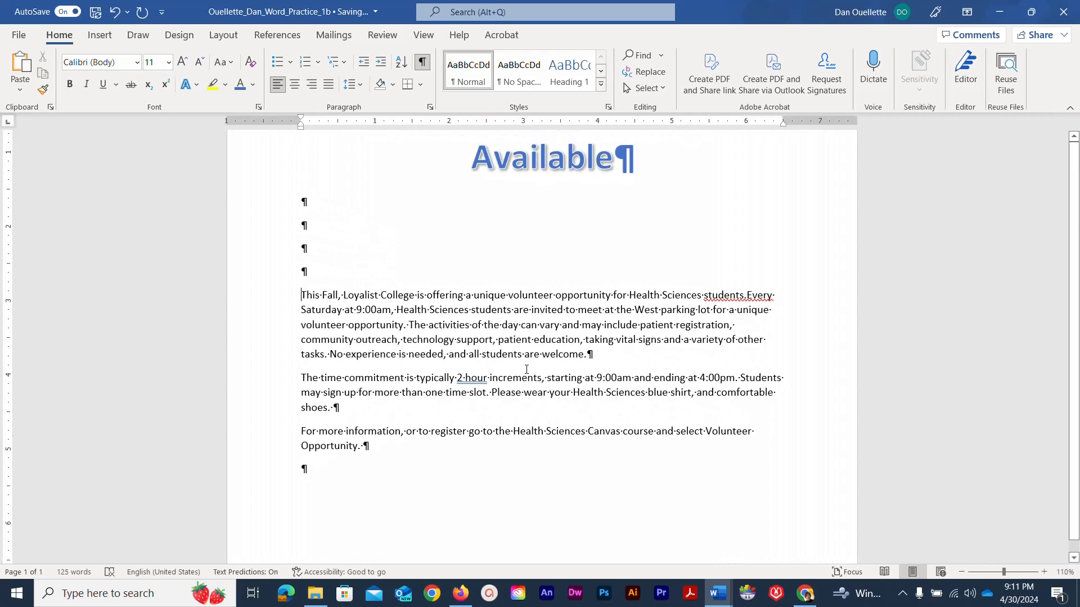
- Place the cursor before 'This Fall' and start inserting a picture from this device
left_click(302, 295)
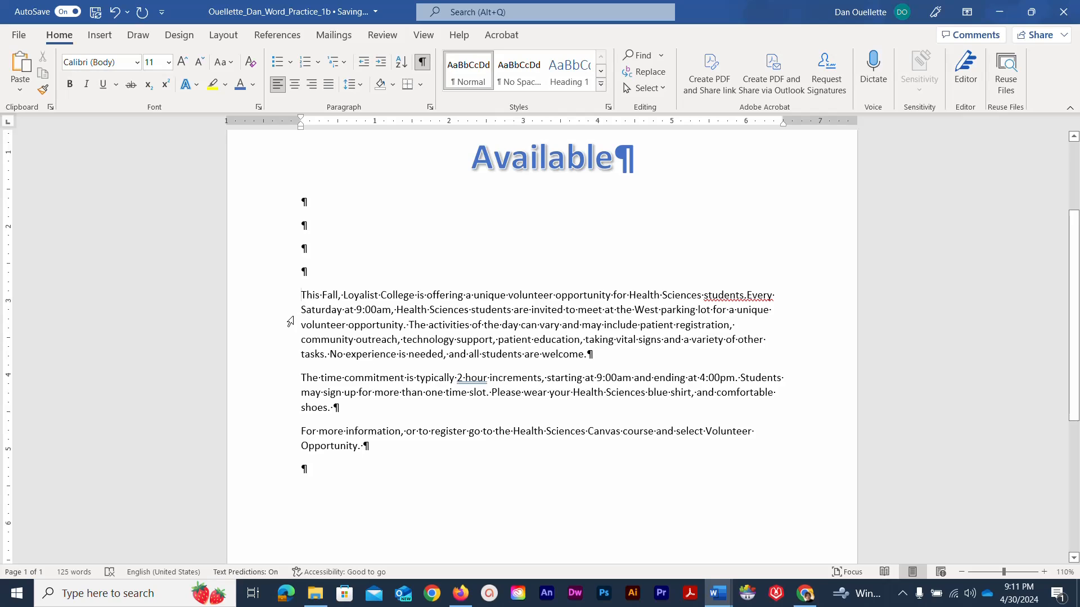
left_click(99, 36)
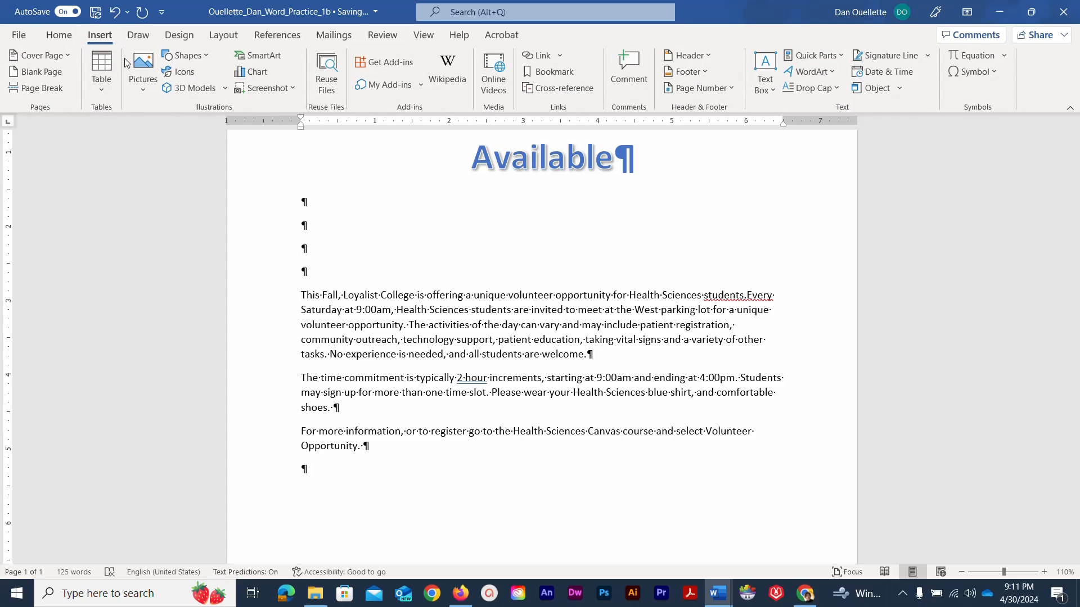
left_click(143, 70)
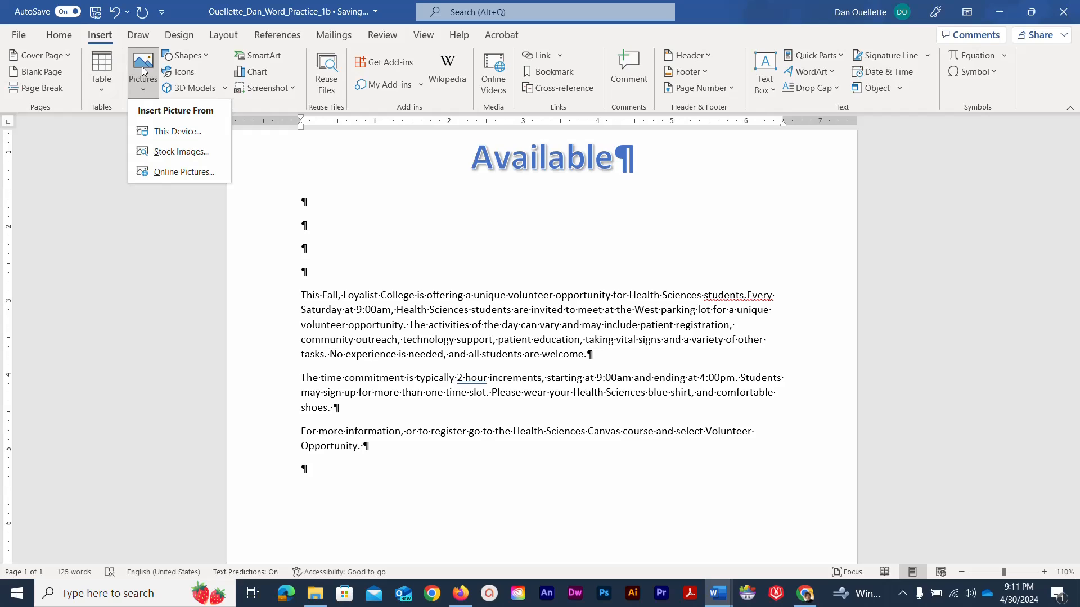
left_click(167, 131)
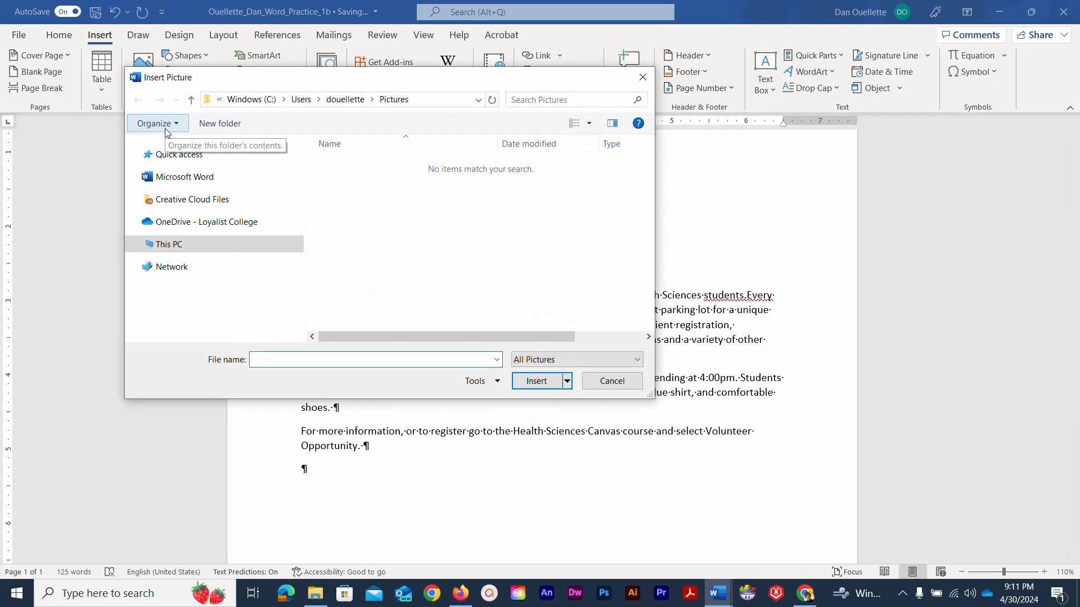
- Browse OneDrive to Spring Semester 2024 > COMP1004 > Word Practice 01 and select HSPicture_Word_Practice1
left_click(201, 223)
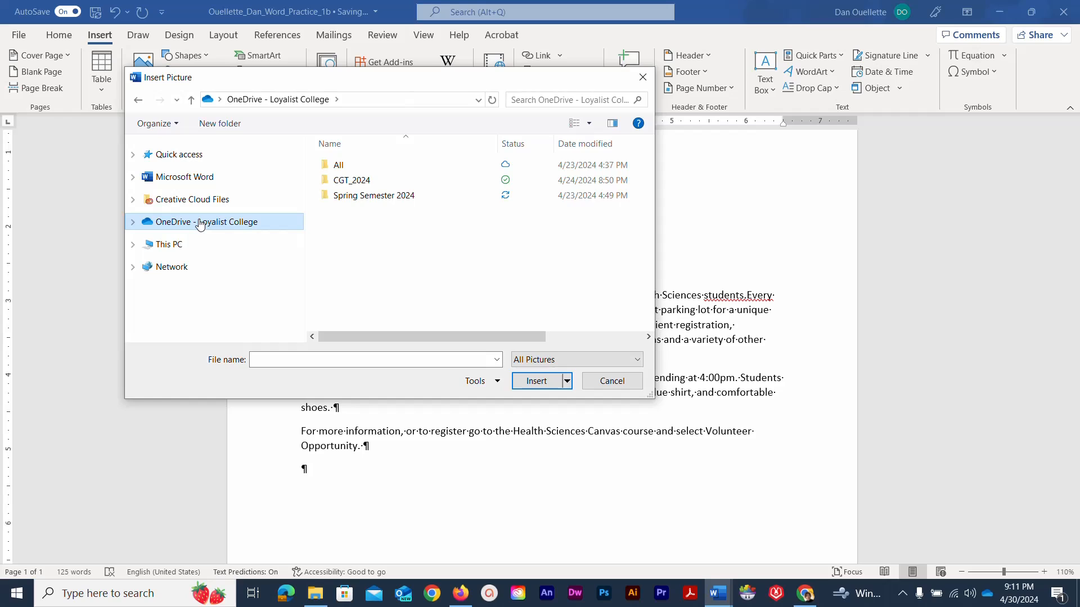
left_click(395, 195)
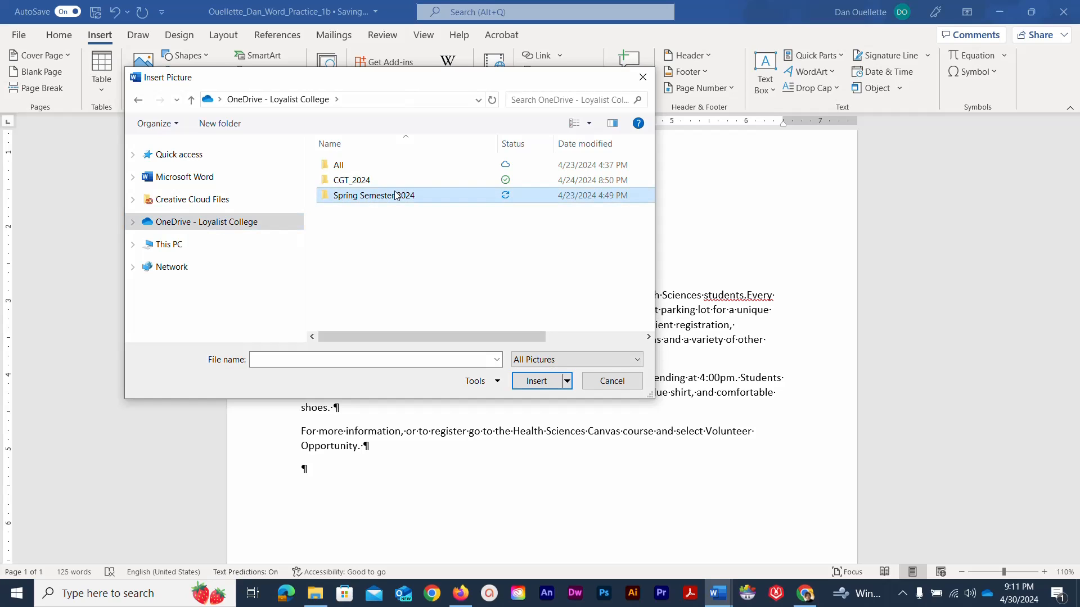
double_click(395, 195)
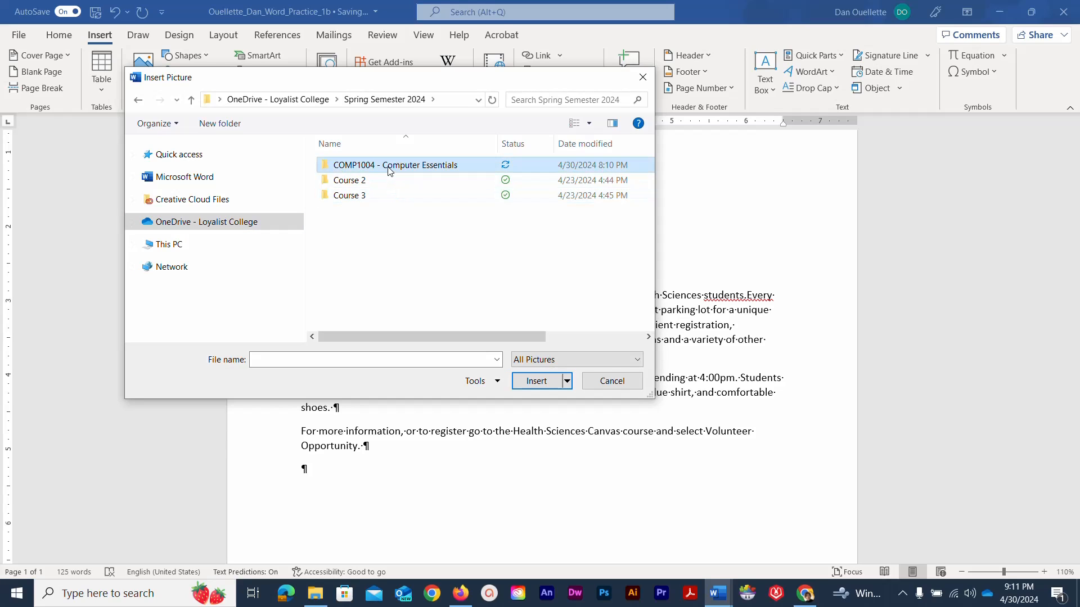
double_click(391, 167)
double_click(381, 166)
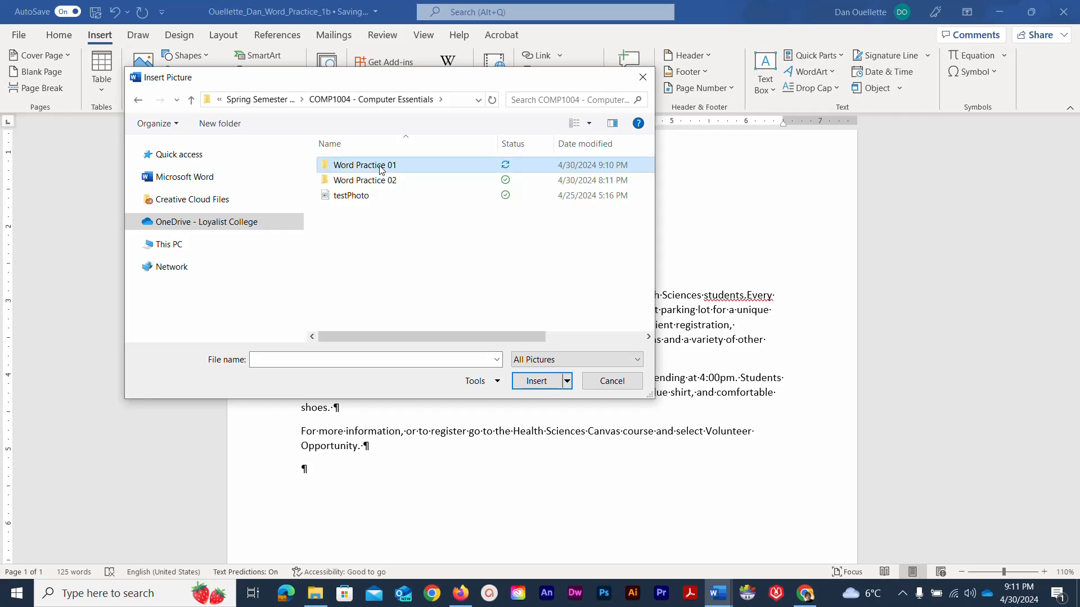
left_click(348, 195)
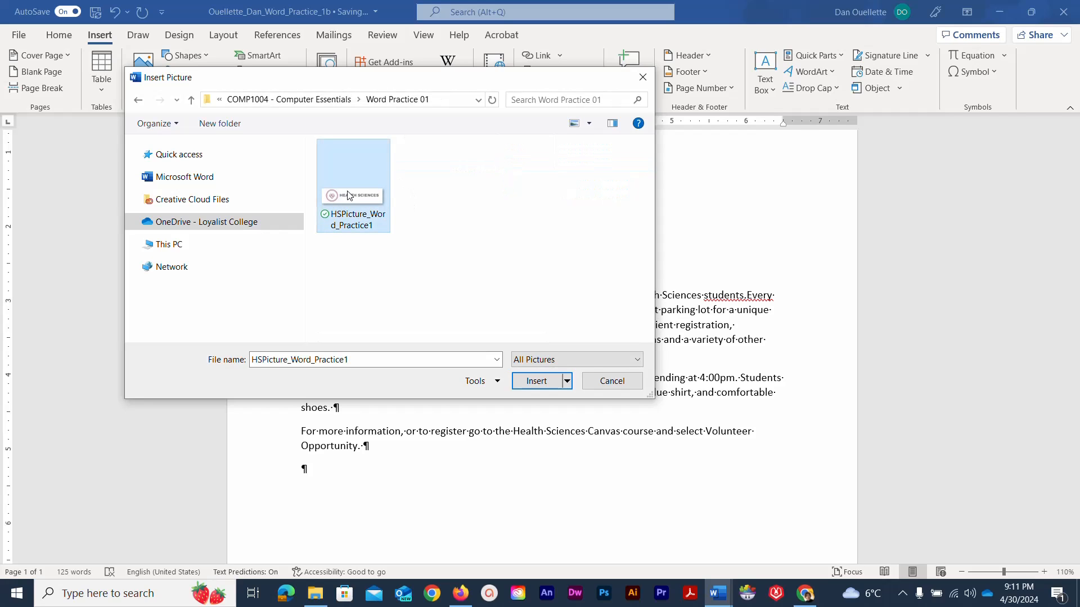
- Insert the Health Sciences logo and set its text wrapping to Square
left_click(521, 383)
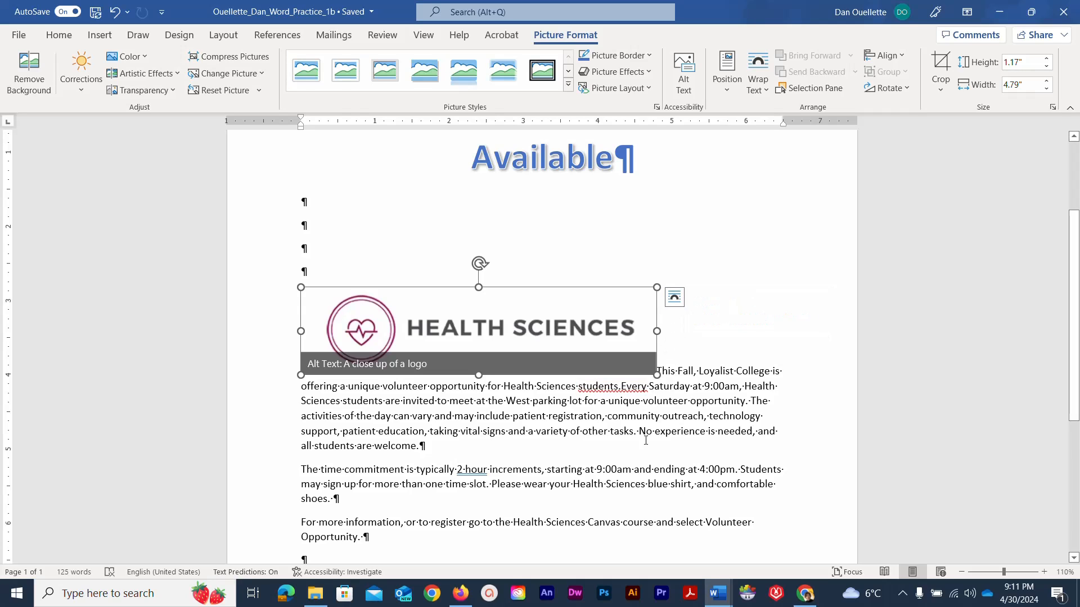
left_click(670, 303)
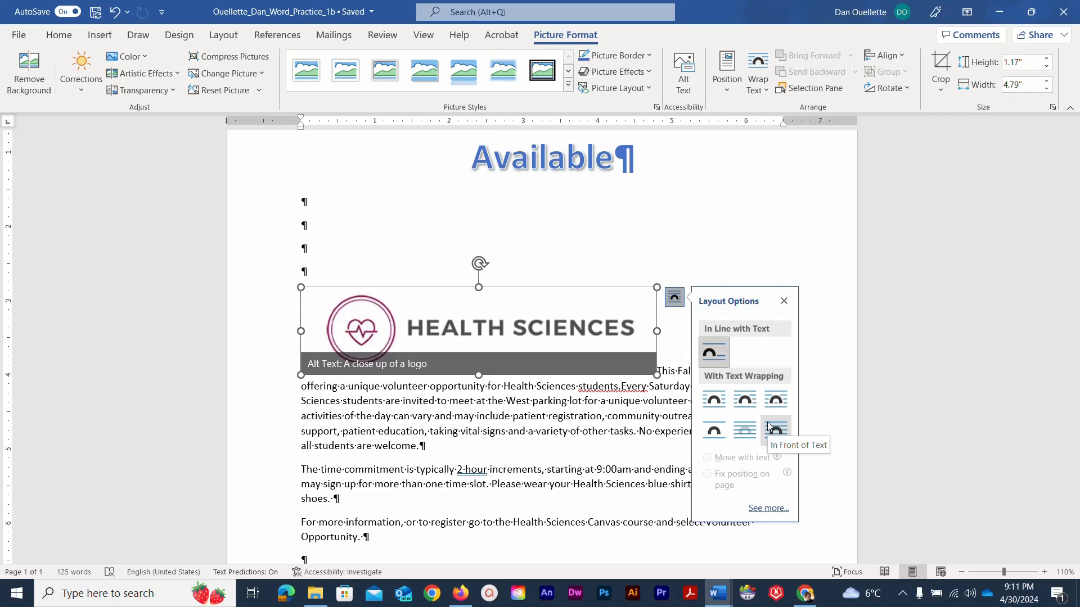
left_click(714, 403)
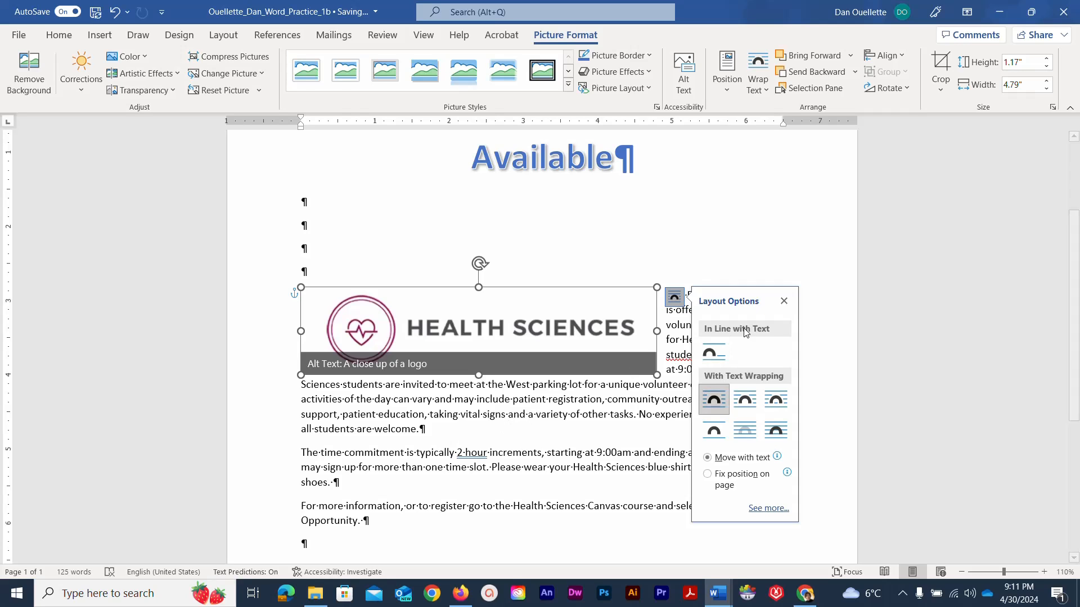
left_click(783, 302)
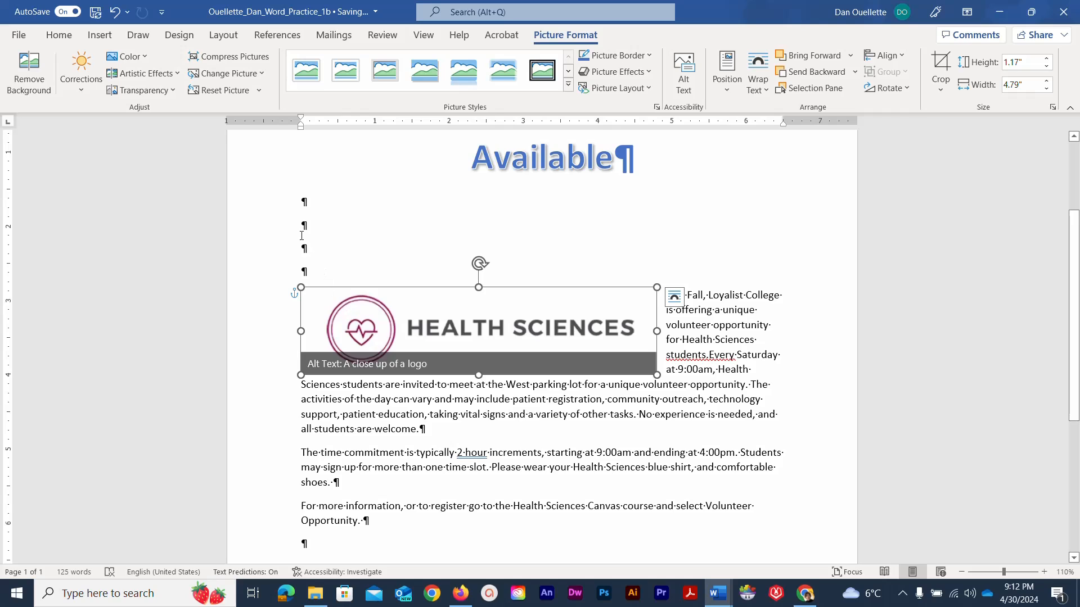
- Apply the Pastels Smooth artistic effect to the logo and try a couple of picture styles
left_click(177, 73)
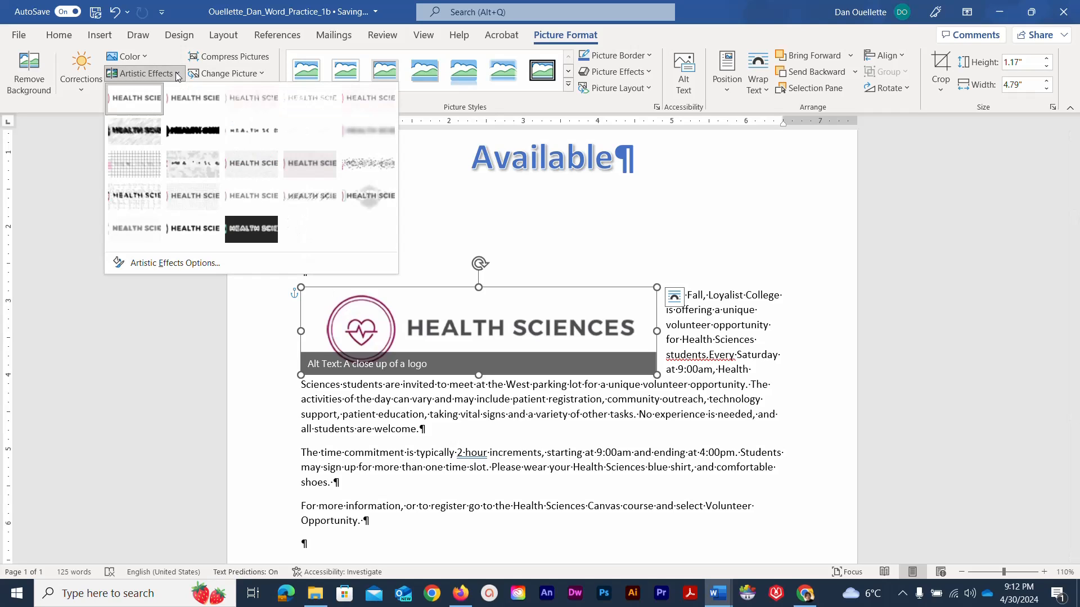
left_click(304, 205)
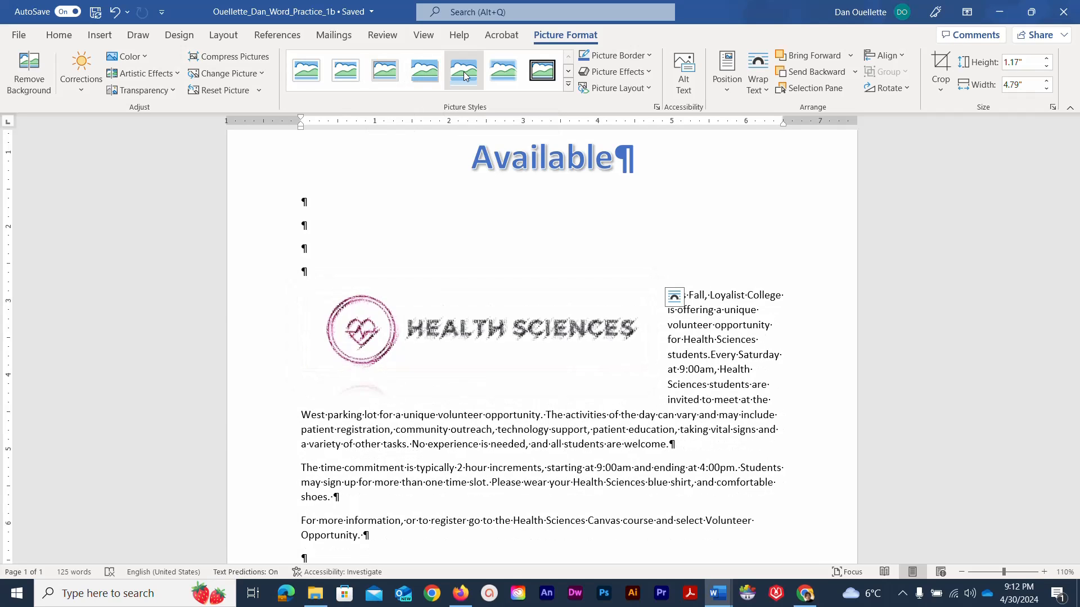
left_click(494, 73)
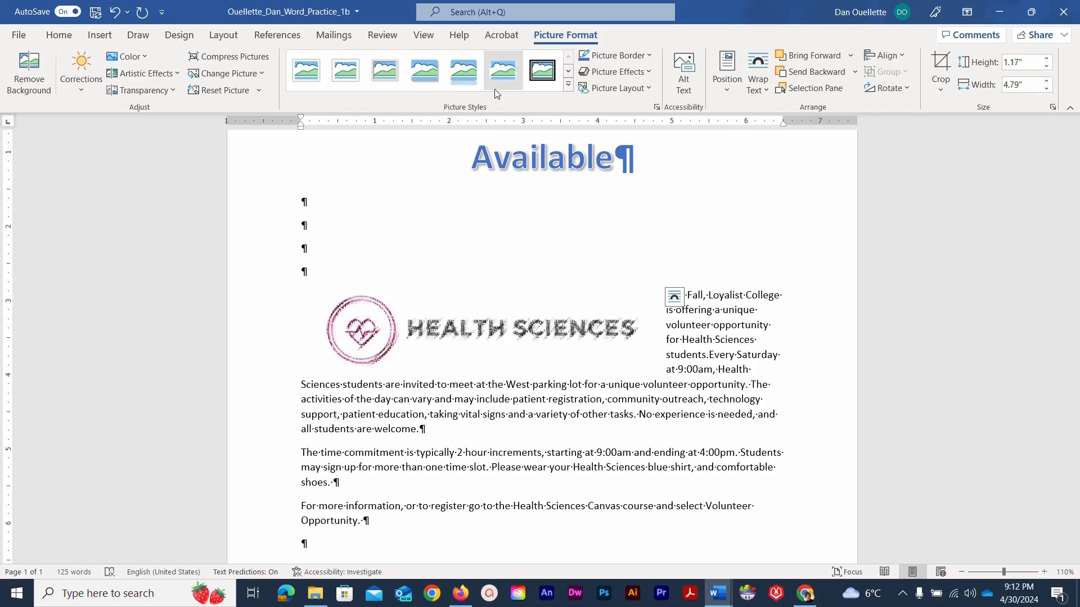
left_click(494, 73)
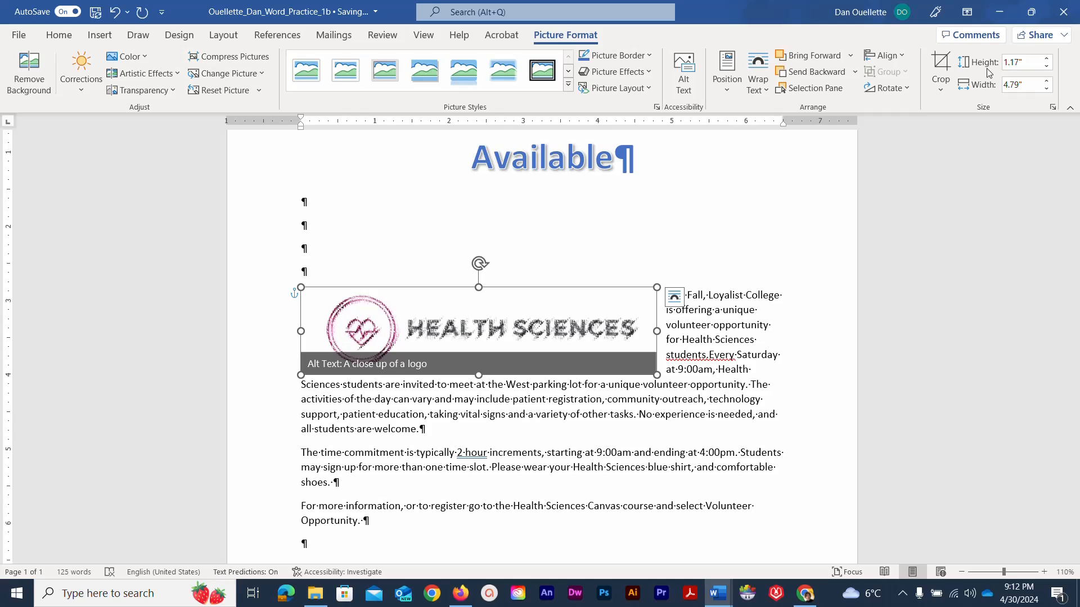
- Change the logo's width from 4.79 to 4 inches, making it 0.98 inches tall
left_click(1018, 85)
left_click(1017, 85)
left_click_drag(1019, 85, 997, 84)
type("4")
key("Return")
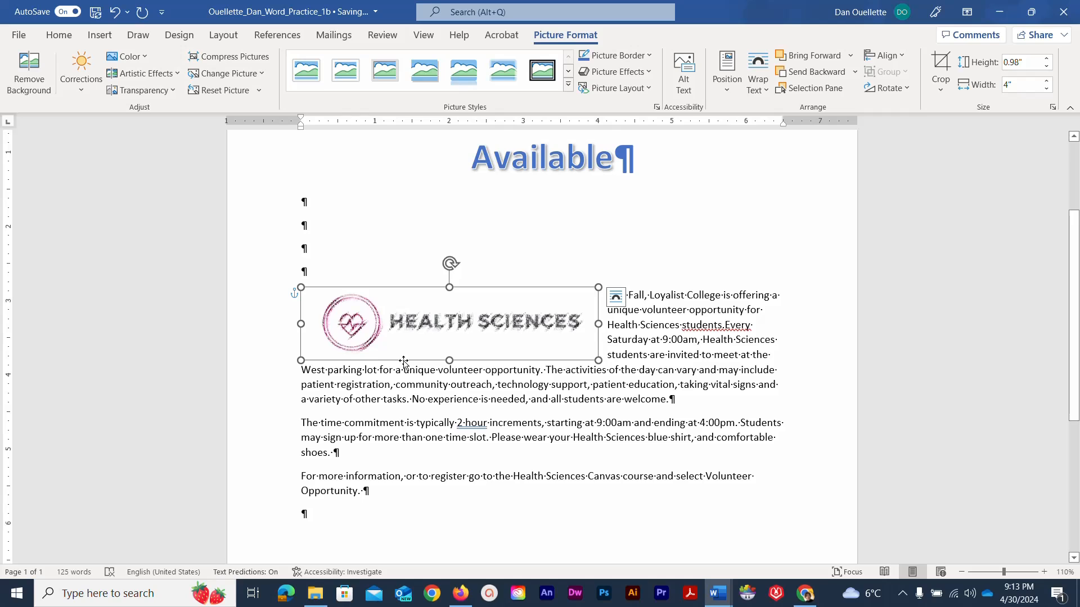
- Undo and redo the 4-inch resize to compare sizes, then reselect the logo
left_click(110, 16)
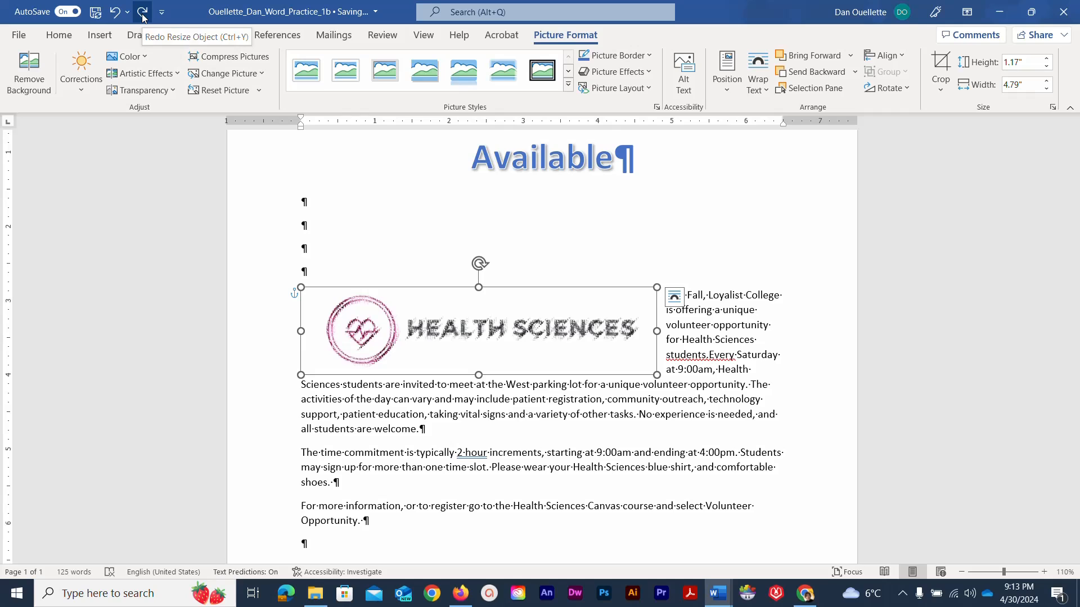
left_click(142, 16)
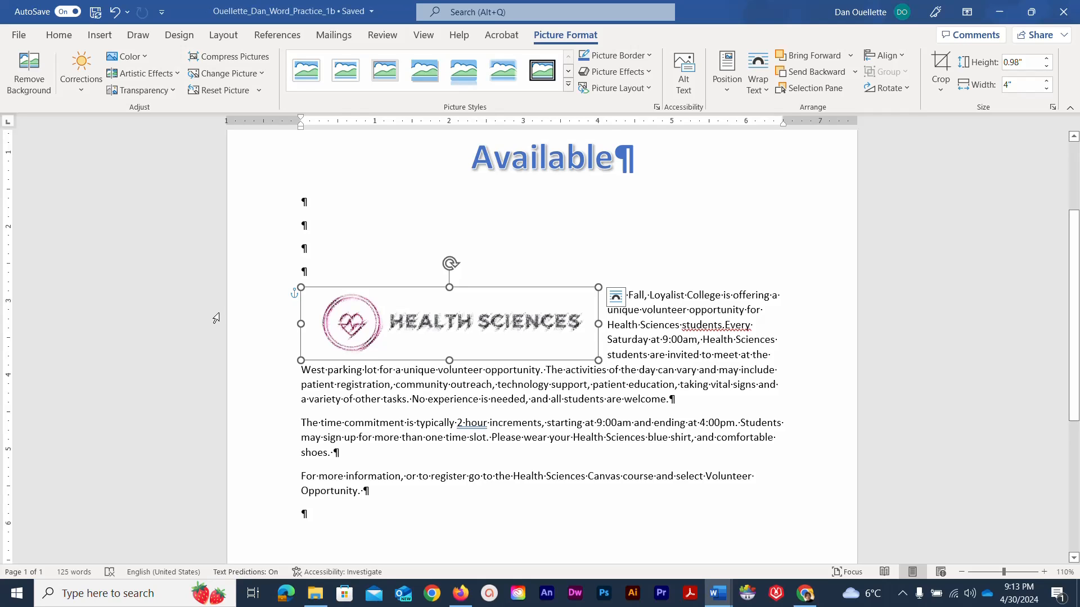
left_click(216, 318)
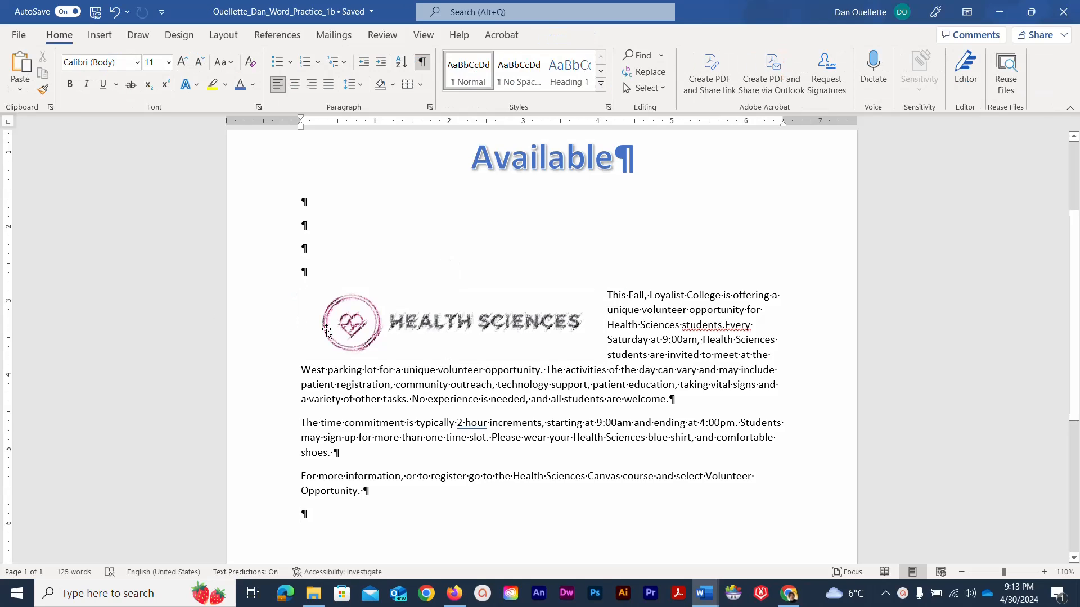
left_click(326, 332)
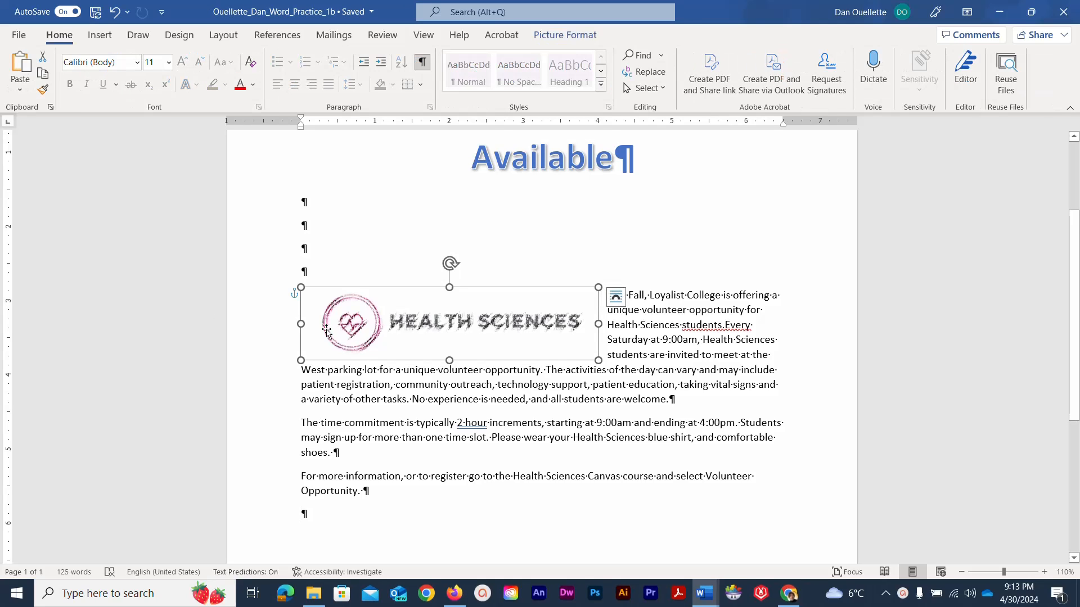
left_click(615, 303)
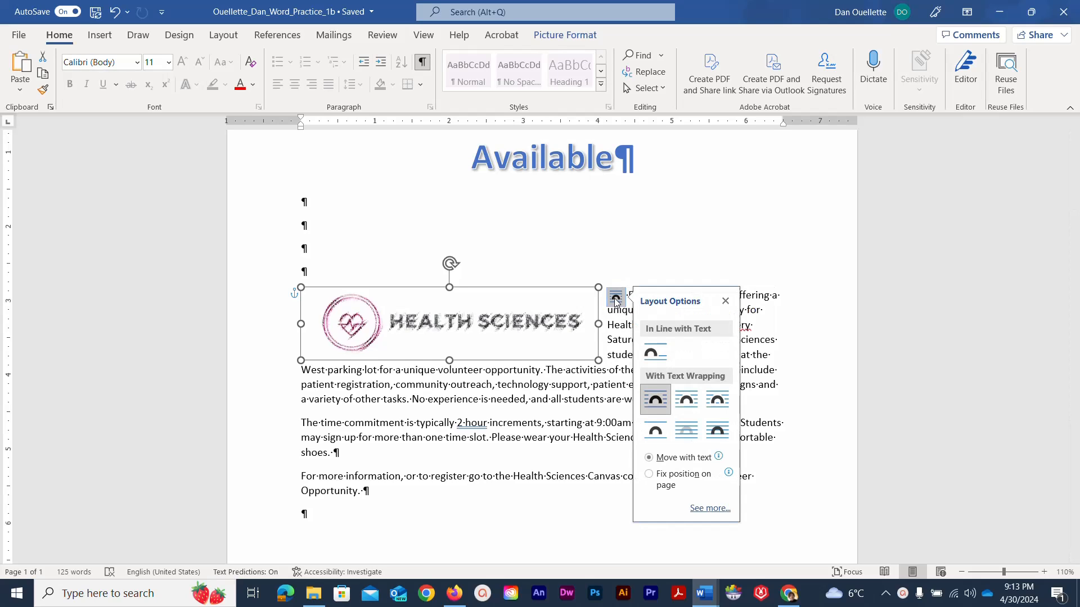
- Position the logo with horizontal alignment Left relative to Margin and vertical Top relative to Line
left_click(700, 508)
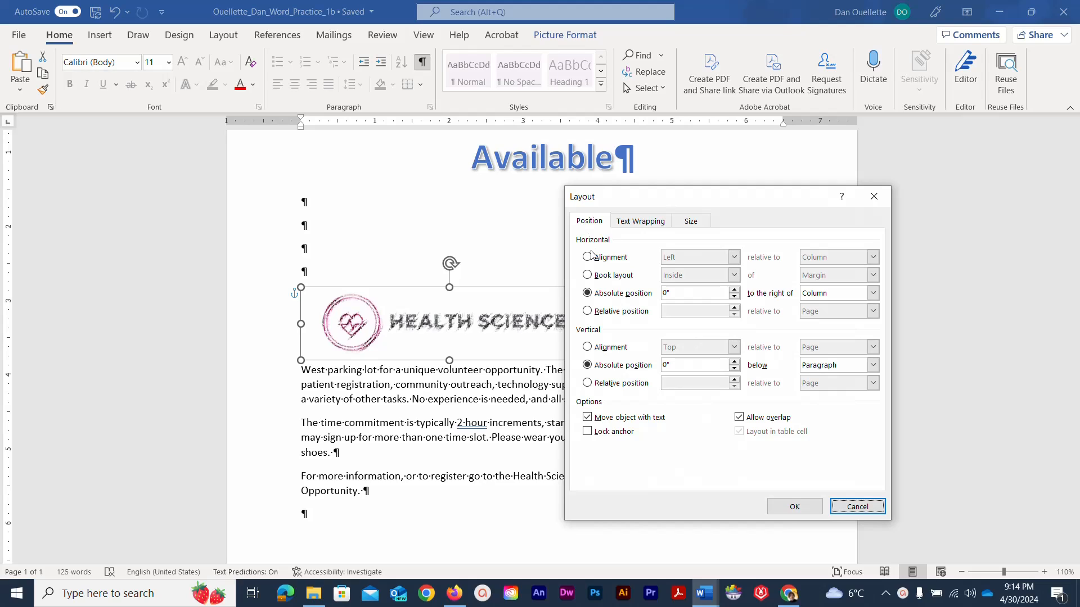
left_click(589, 222)
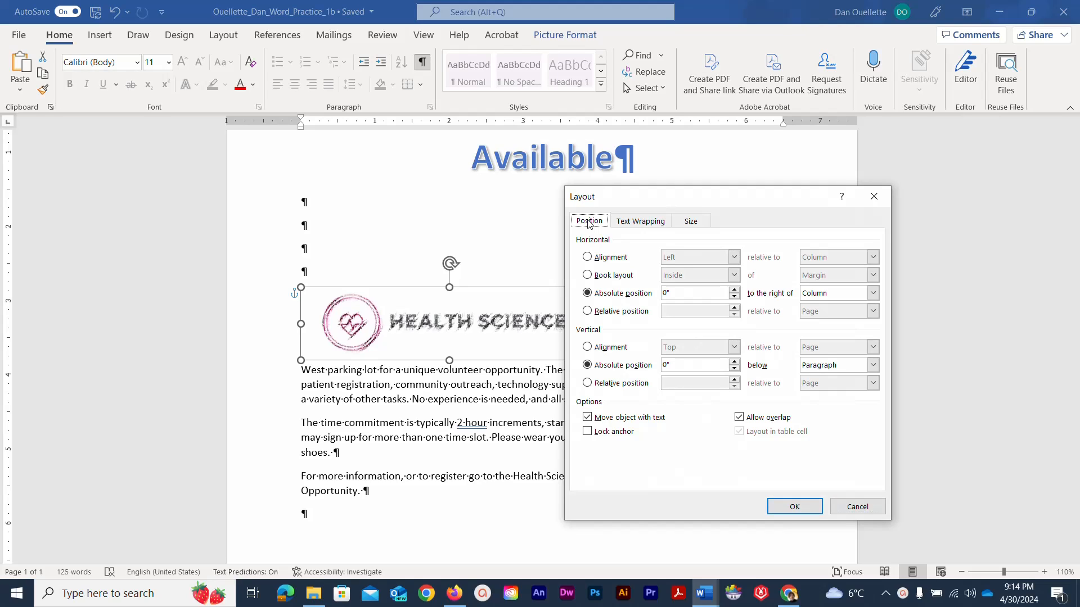
left_click(589, 258)
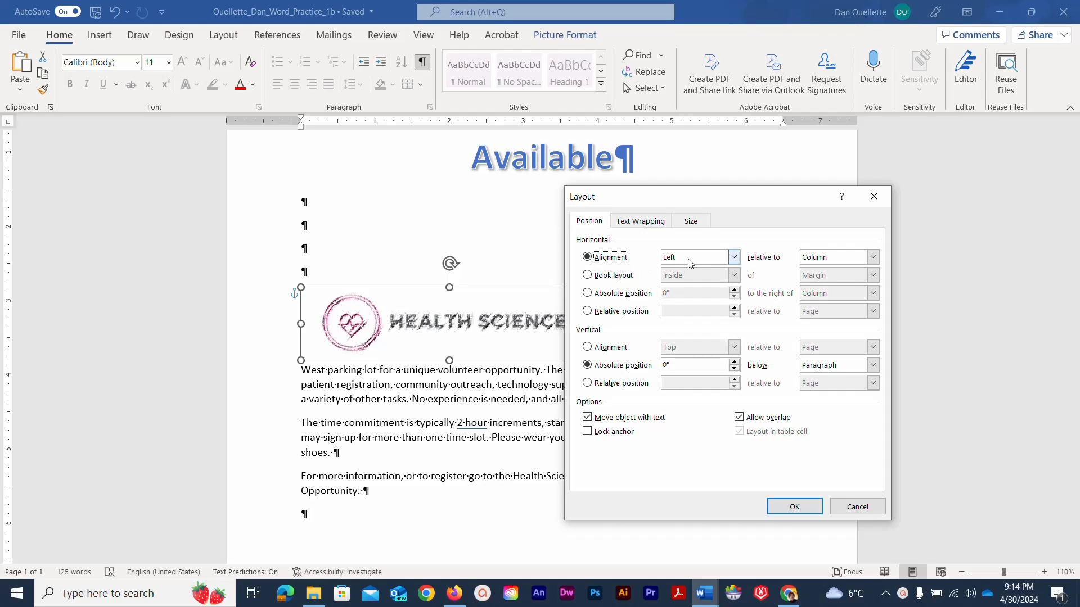
left_click(872, 257)
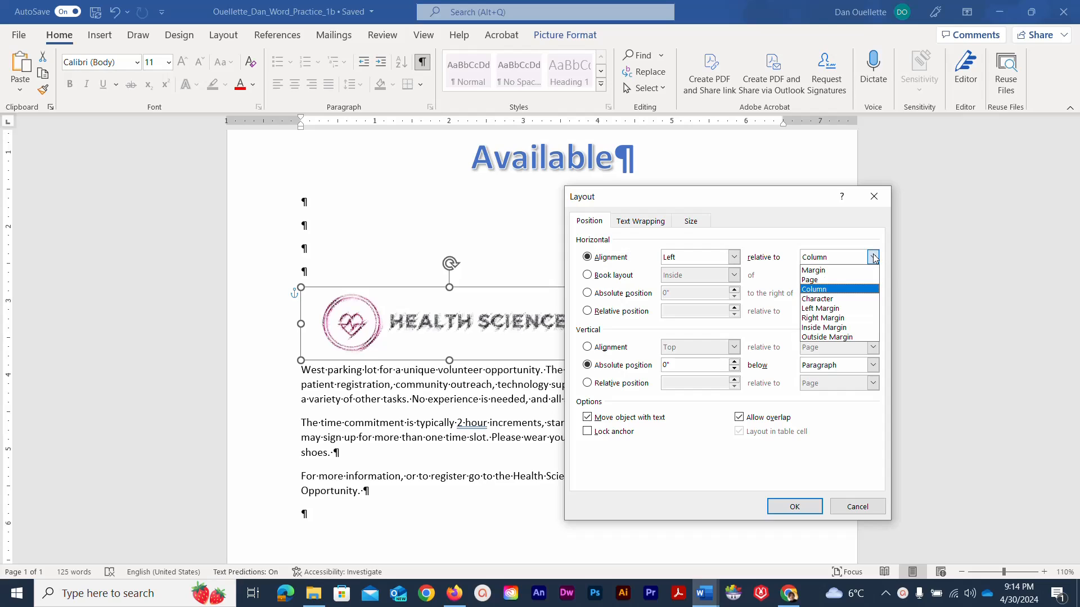
left_click(842, 271)
left_click(605, 349)
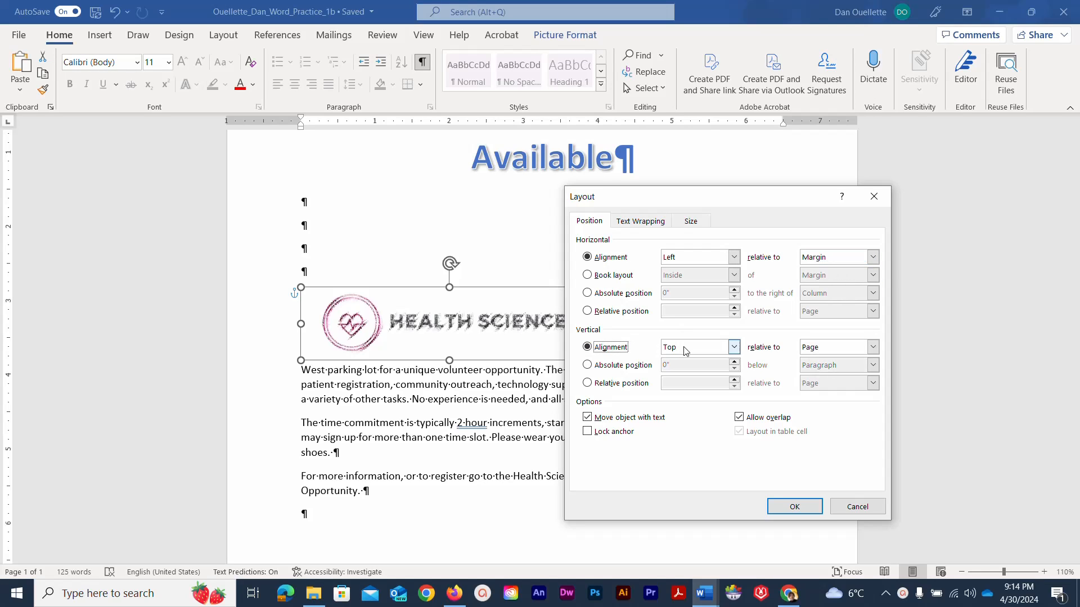
left_click(873, 347)
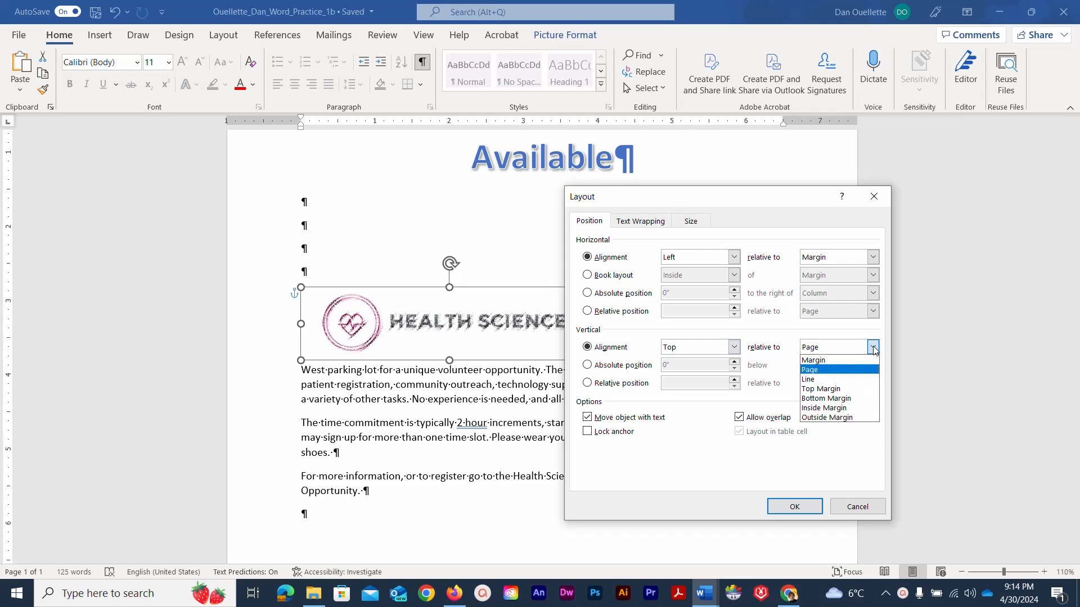
left_click(827, 379)
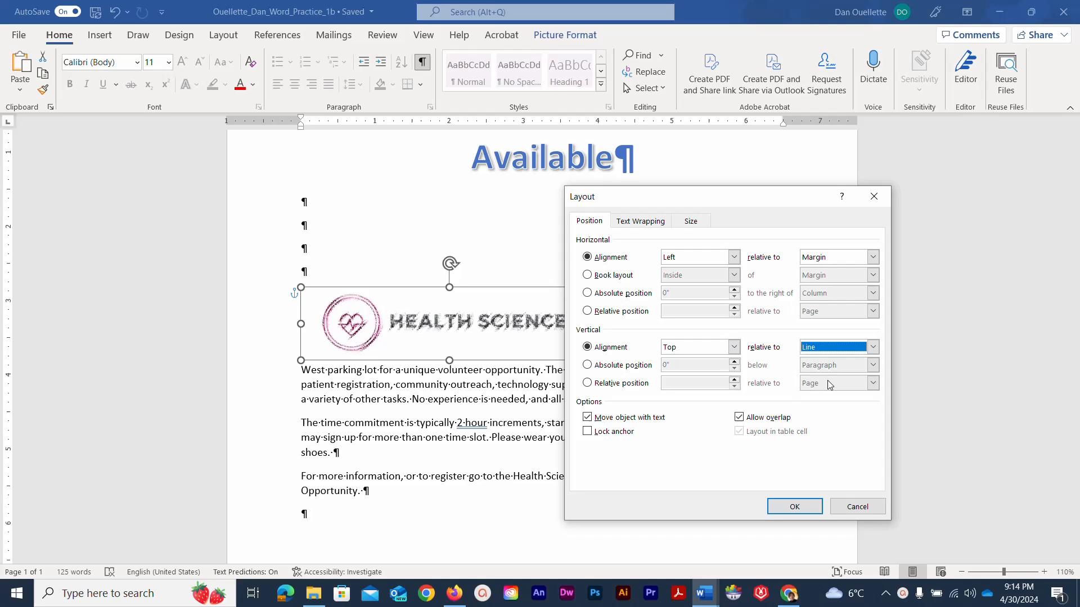
left_click(700, 224)
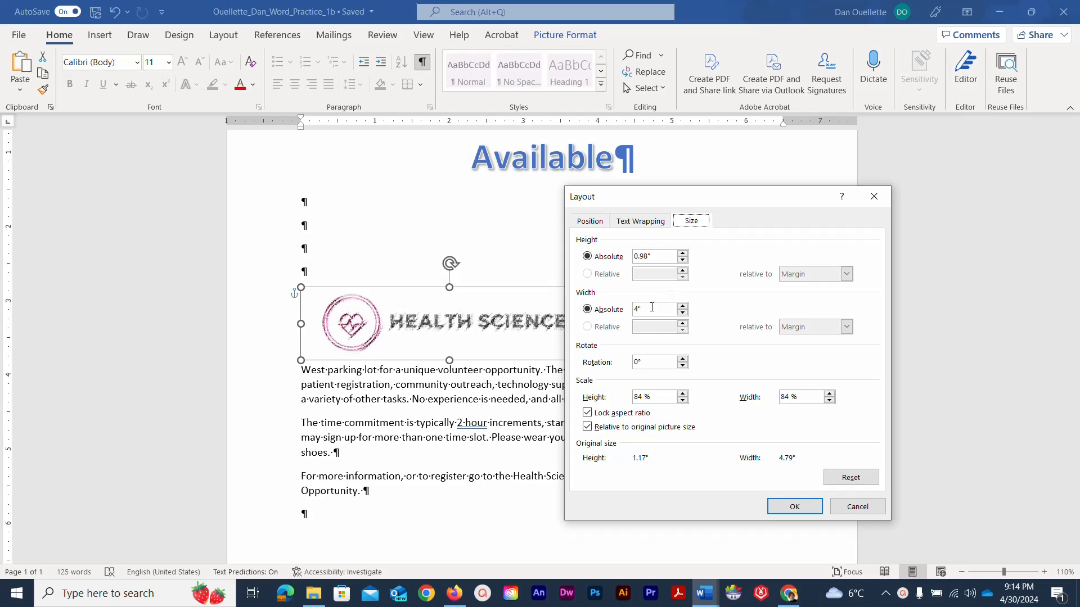
left_click(783, 510)
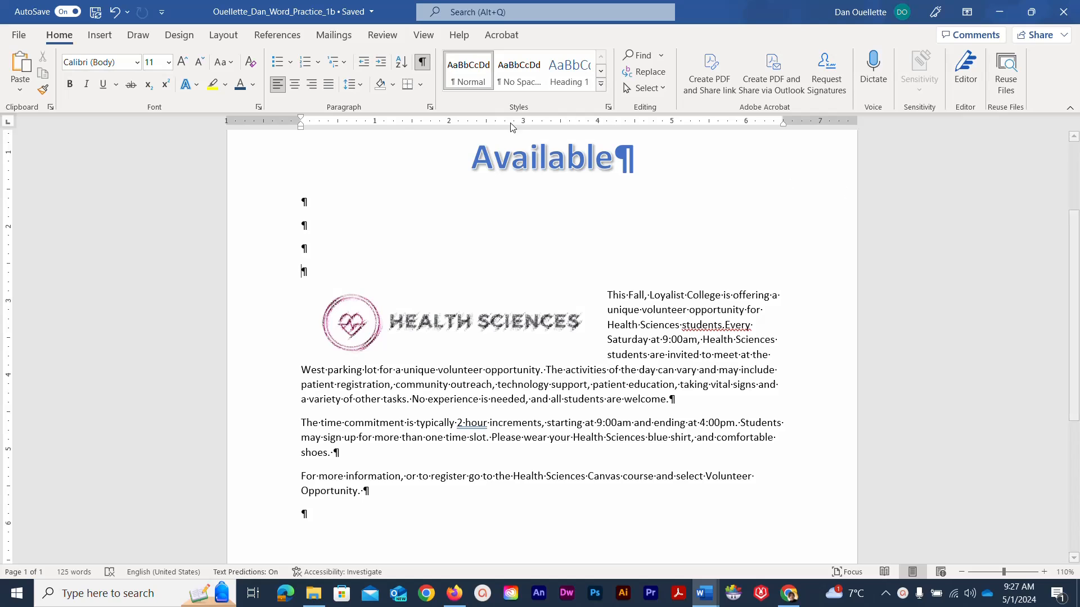
- Pick the Rectangle: Rounded Corners shape from the Insert Shapes gallery
left_click(99, 36)
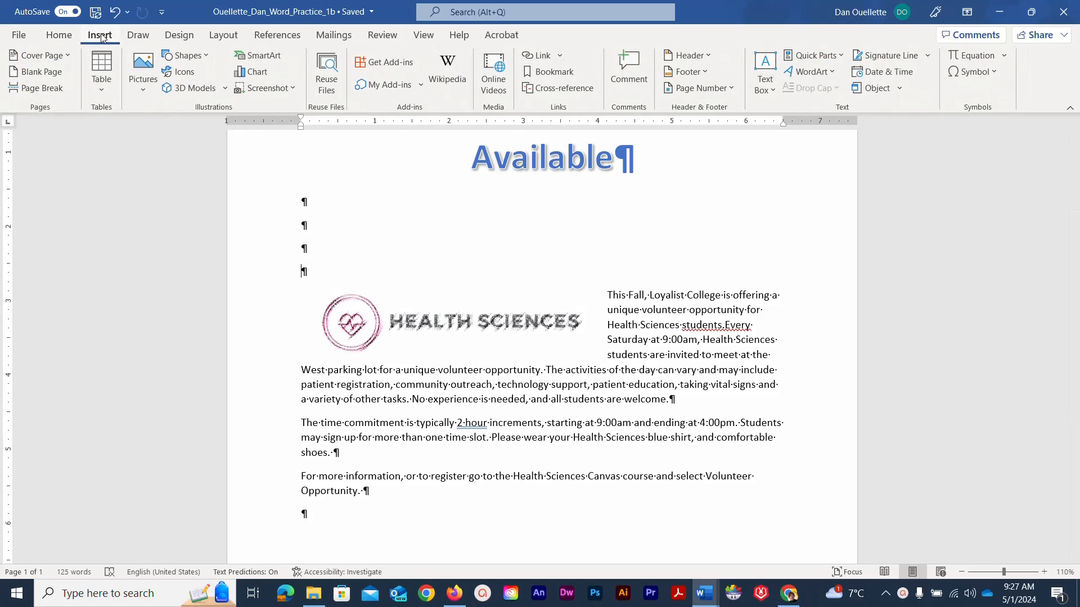
left_click(208, 55)
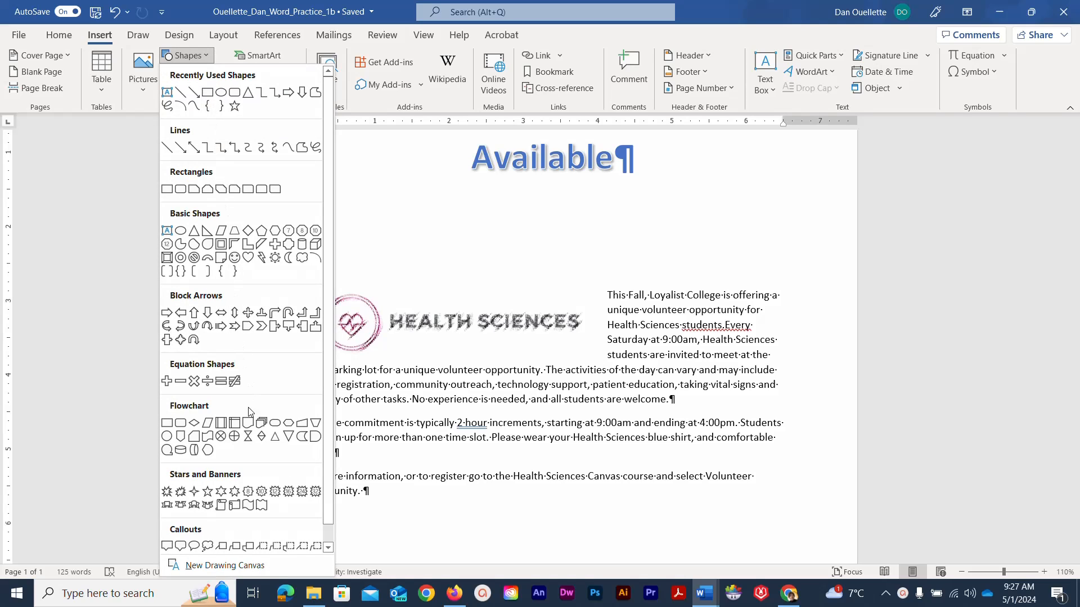
scroll(245, 495, "down", 1)
scroll(245, 496, "up", 1)
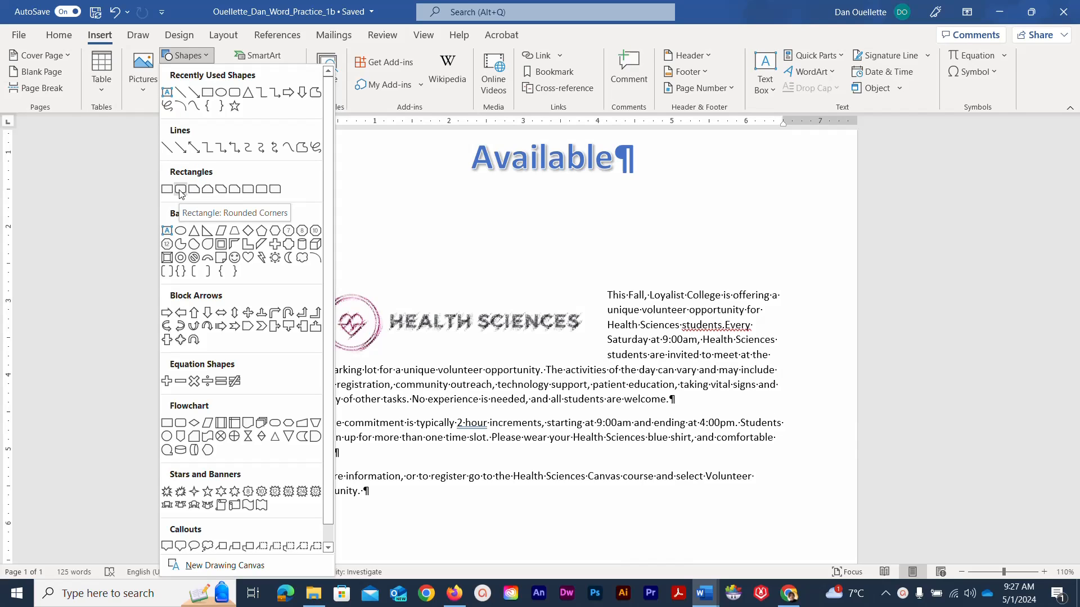
left_click(180, 190)
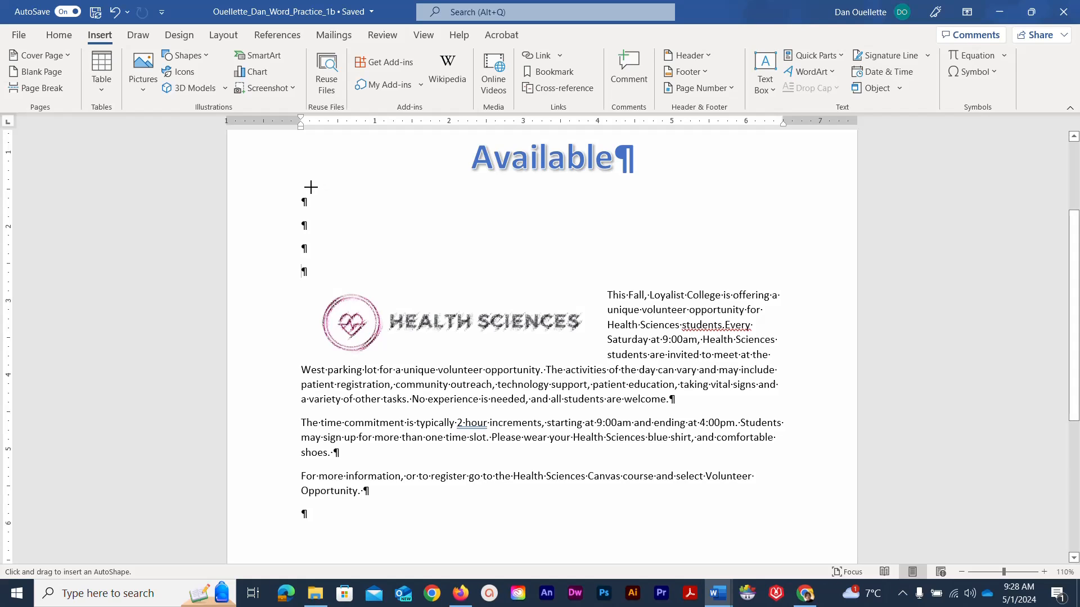
- Draw the rounded rectangle below the Available title and set its height to 1.5 inches
mouse_move(310, 187)
left_mouse_down()
mouse_move(414, 234)
mouse_move(489, 251)
mouse_move(781, 275)
left_mouse_up()
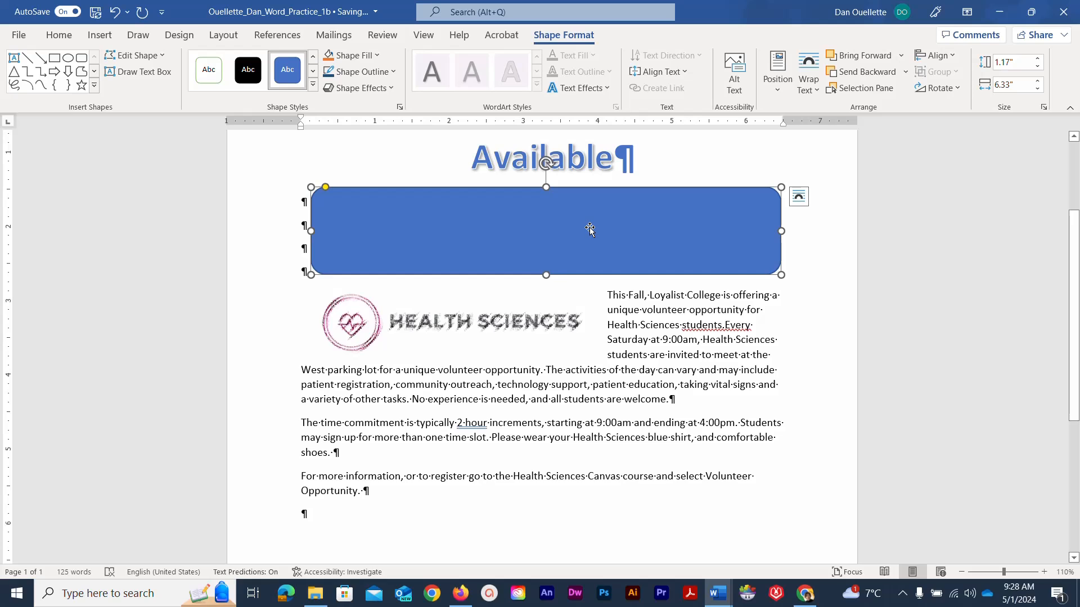
left_click(1009, 62)
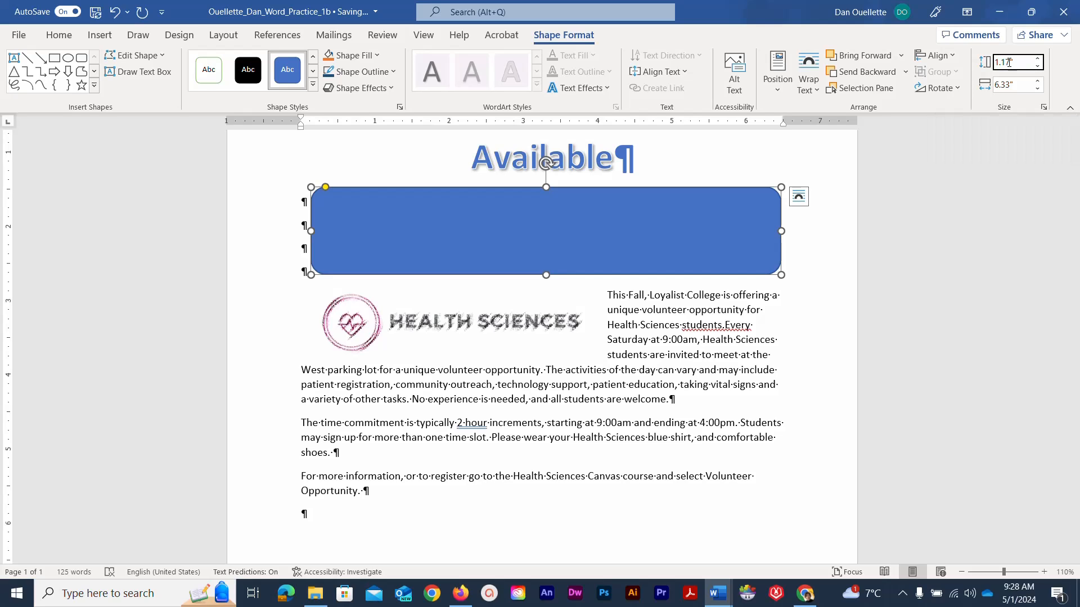
left_click_drag(1009, 63, 988, 65)
type("1.5")
key("Return")
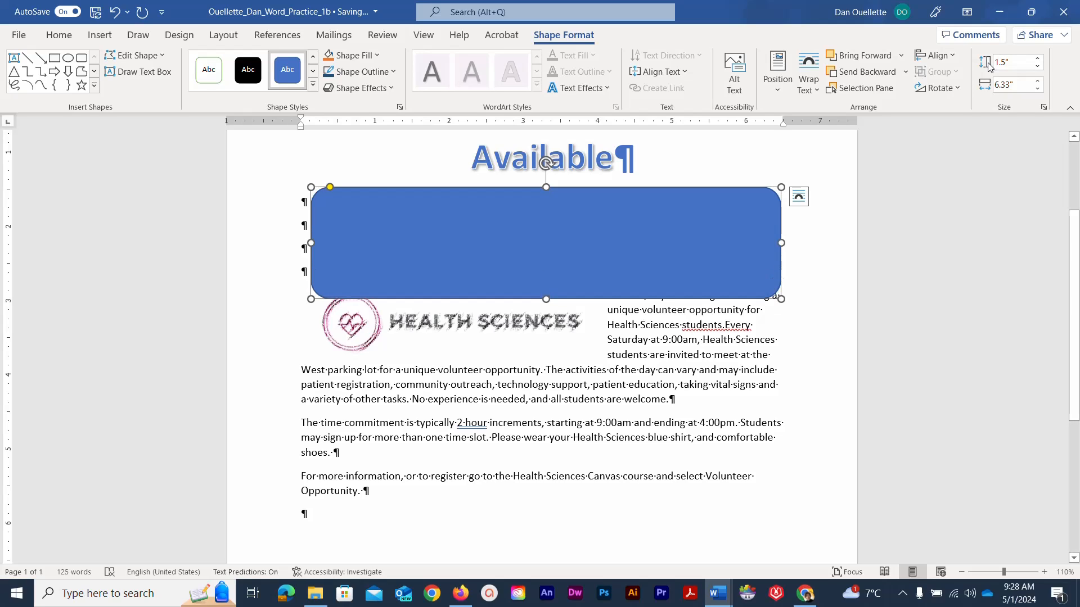
- Set the rounded rectangle's width to 6.4 inches
left_click(1009, 88)
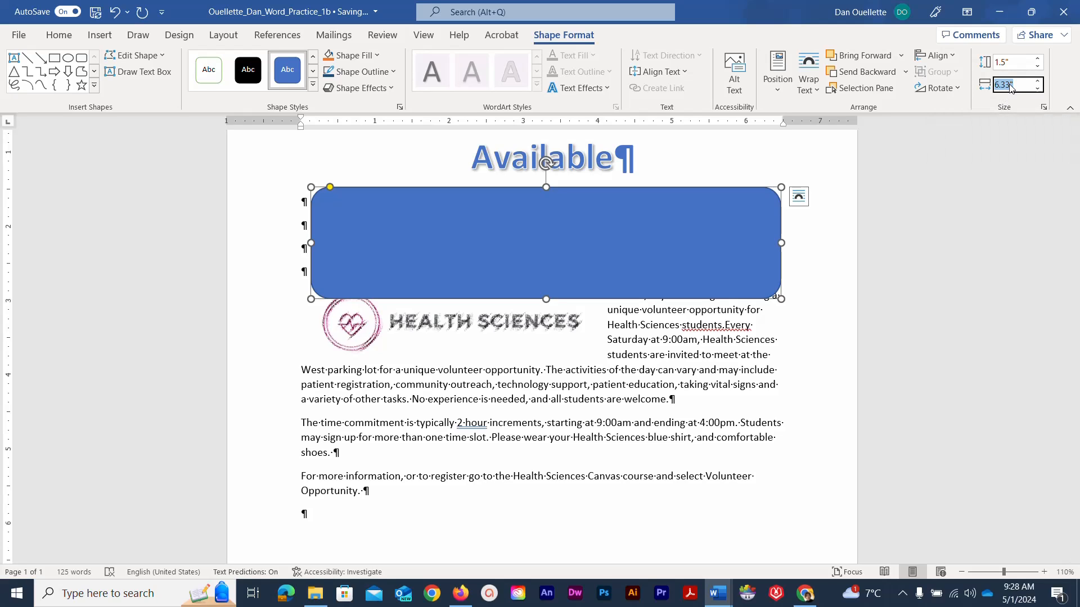
left_click(1009, 85)
left_click_drag(1006, 84, 1002, 87)
type("4")
key("Return")
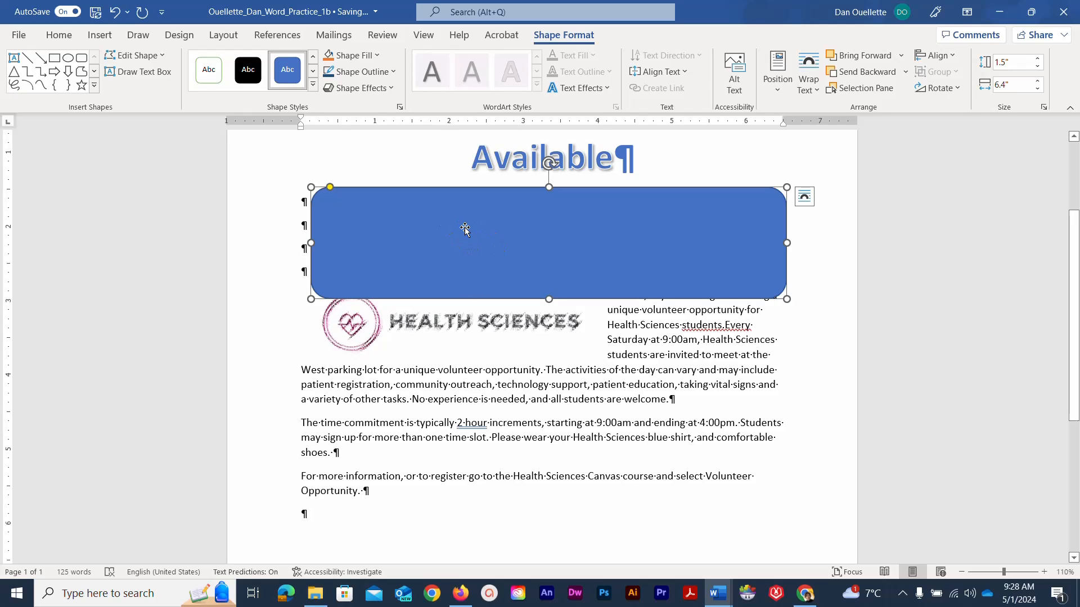
- Move the rectangle up off the paragraph, shorten it to 1.32 inches from the top, and save
mouse_move(446, 235)
left_mouse_down()
mouse_move(411, 216)
mouse_move(461, 224)
mouse_move(445, 222)
left_mouse_up()
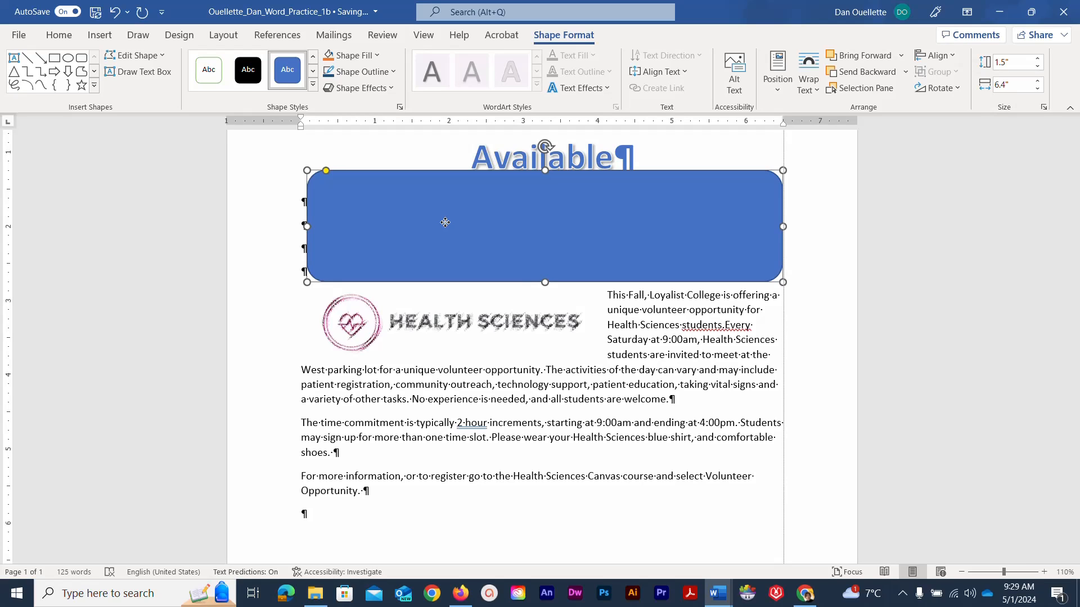
left_click_drag(444, 222, 445, 222)
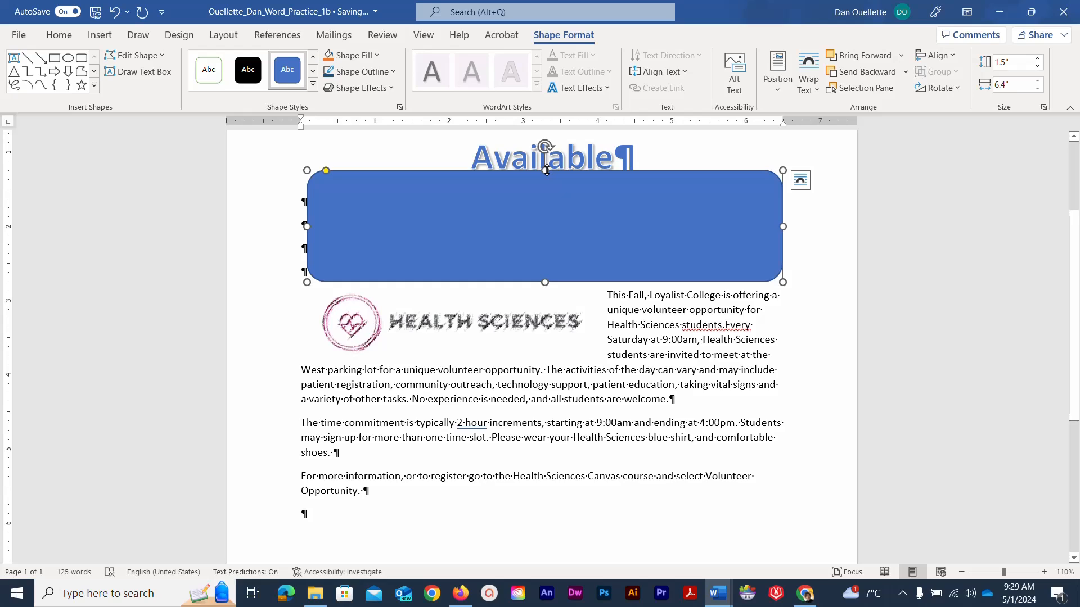
left_click_drag(546, 171, 545, 179)
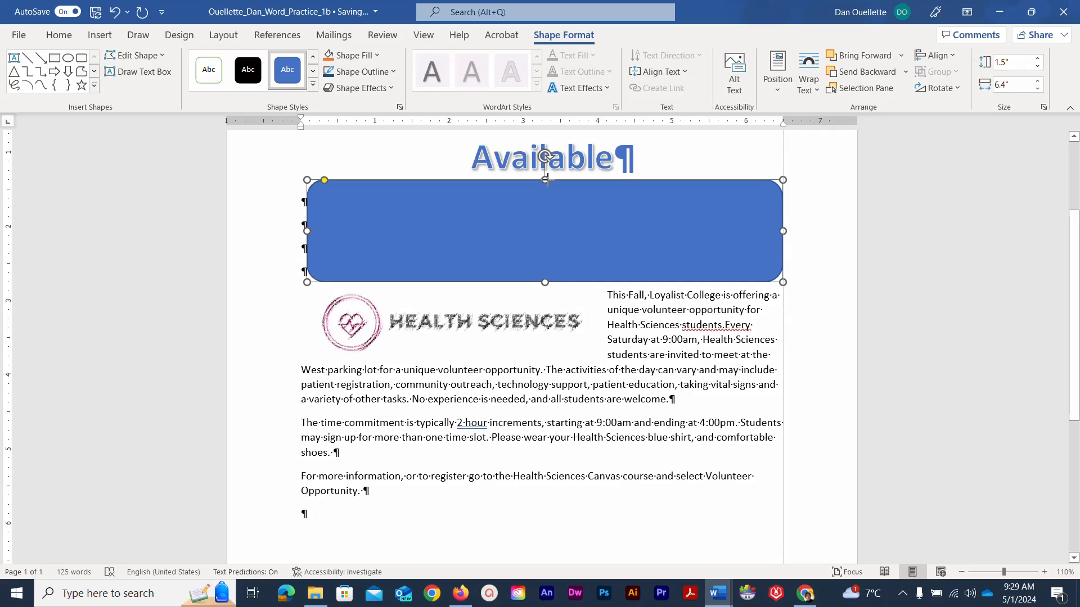
left_click_drag(545, 180, 545, 184)
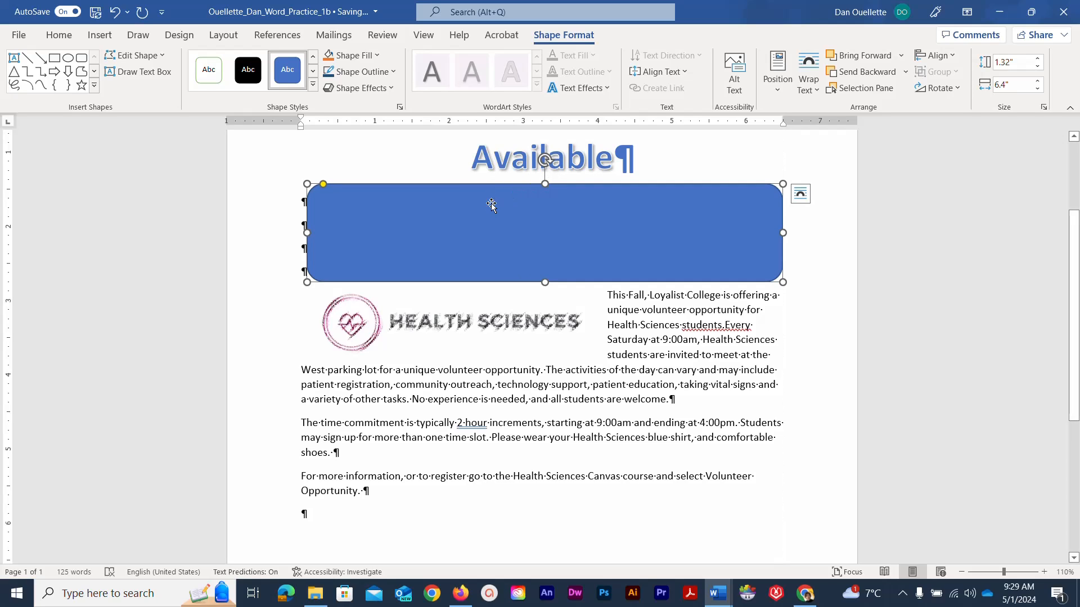
left_click(95, 13)
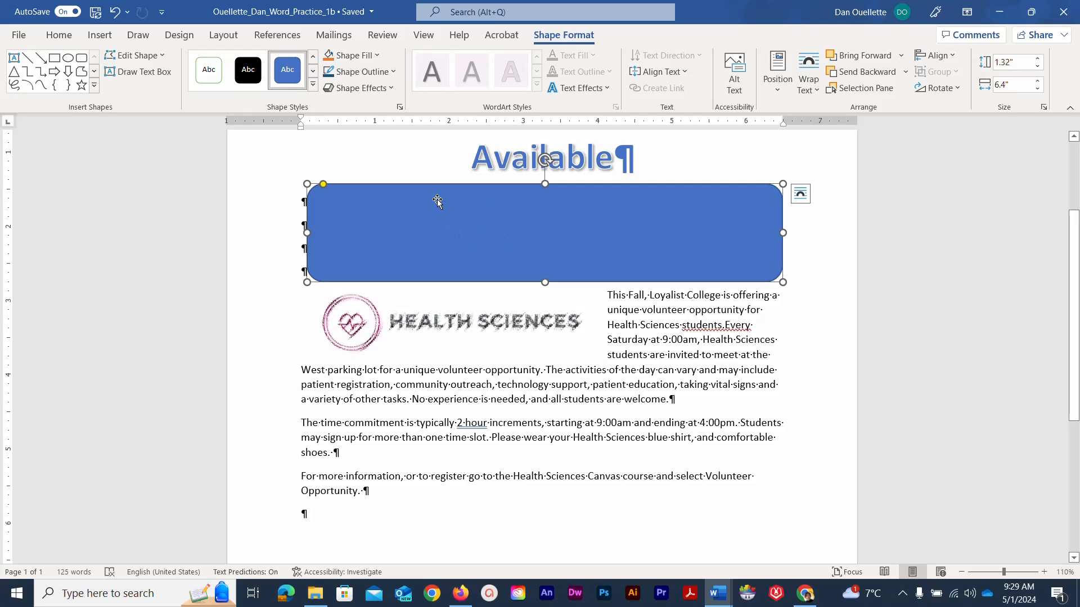
- Give the rounded rectangle a dark blue outline 3 pt thick
left_click(392, 74)
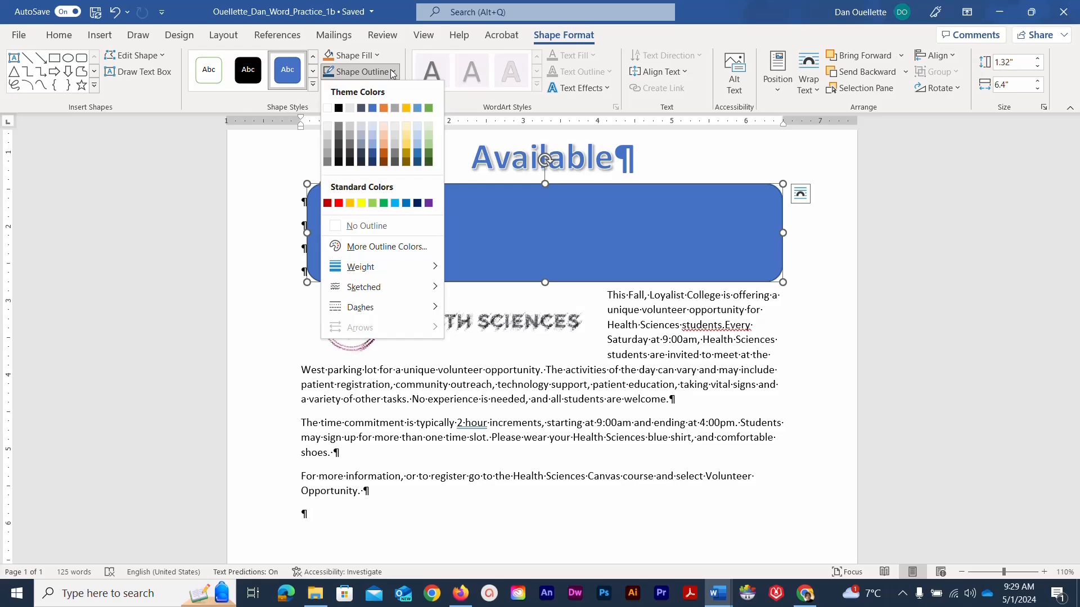
left_click(417, 163)
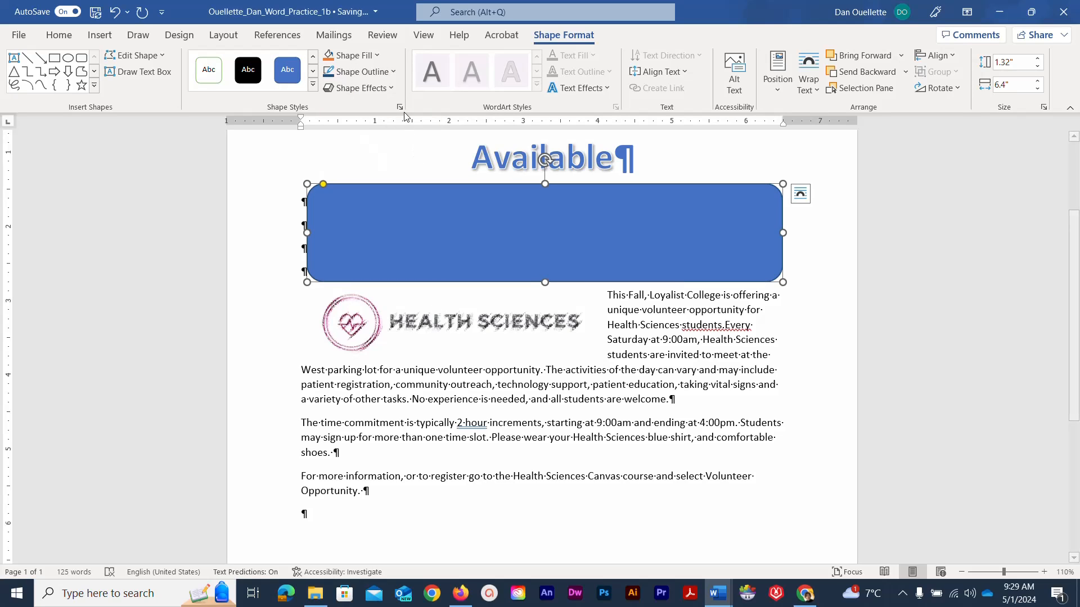
left_click(394, 72)
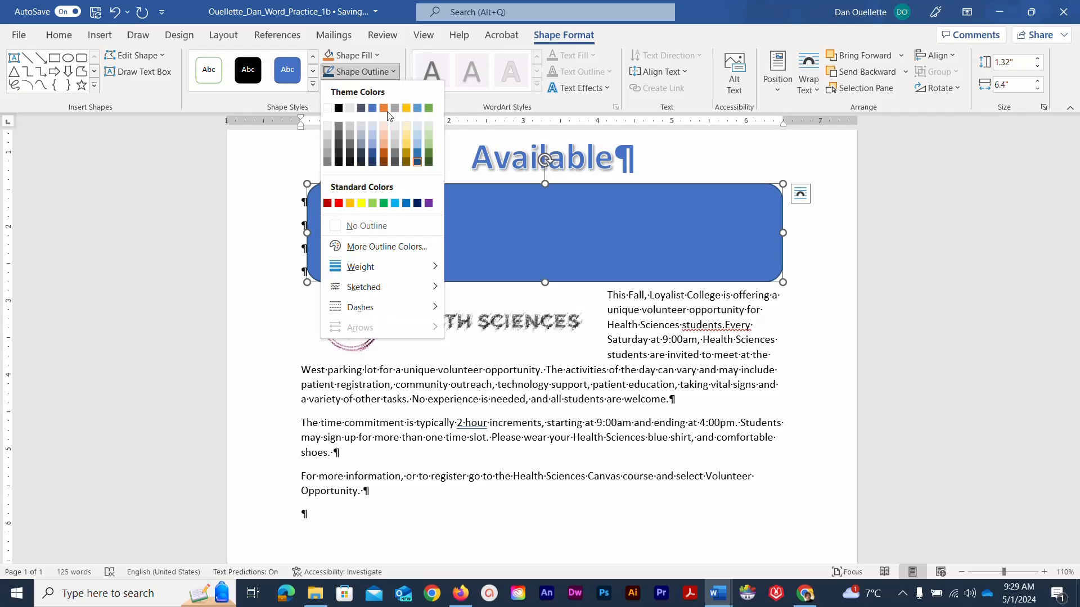
mouse_move(358, 269)
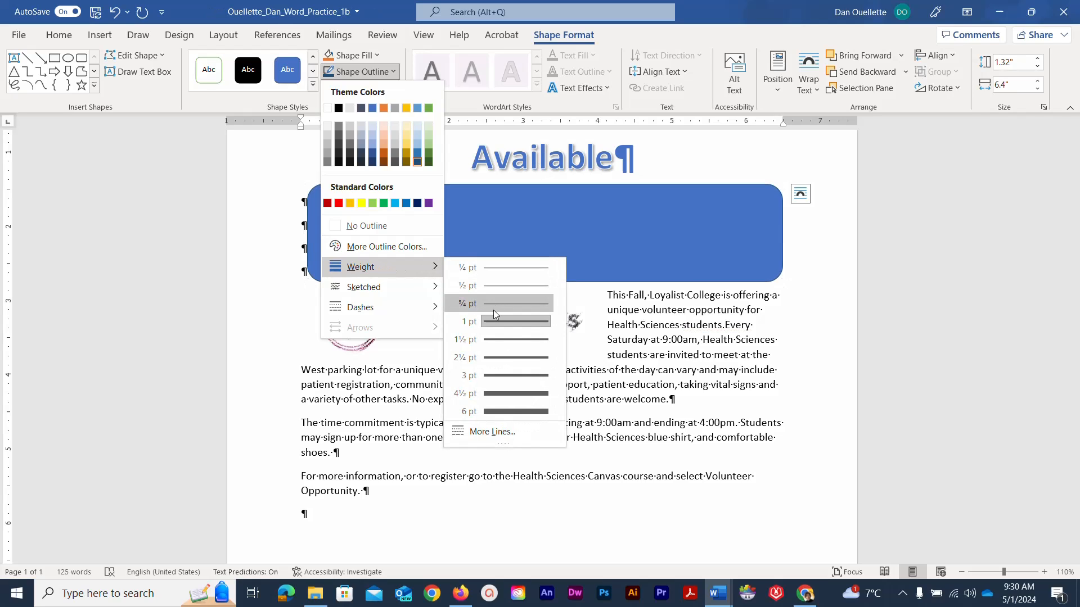
left_click(505, 372)
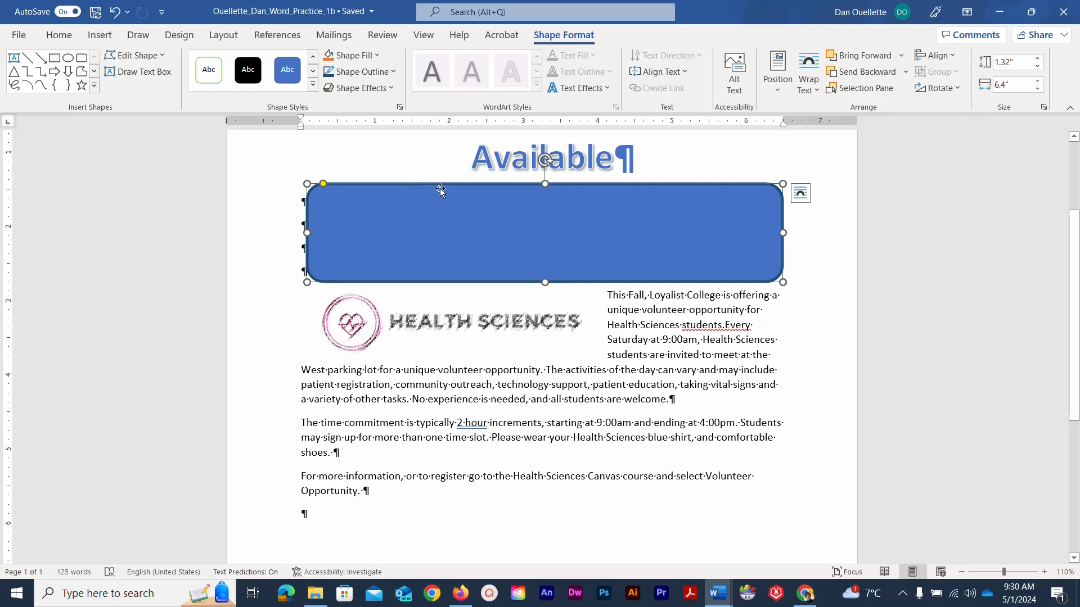
- Type 'For more information, please contact…' in the rectangle with the contact's name, phone number and e-mail
left_click(488, 236)
type("For M")
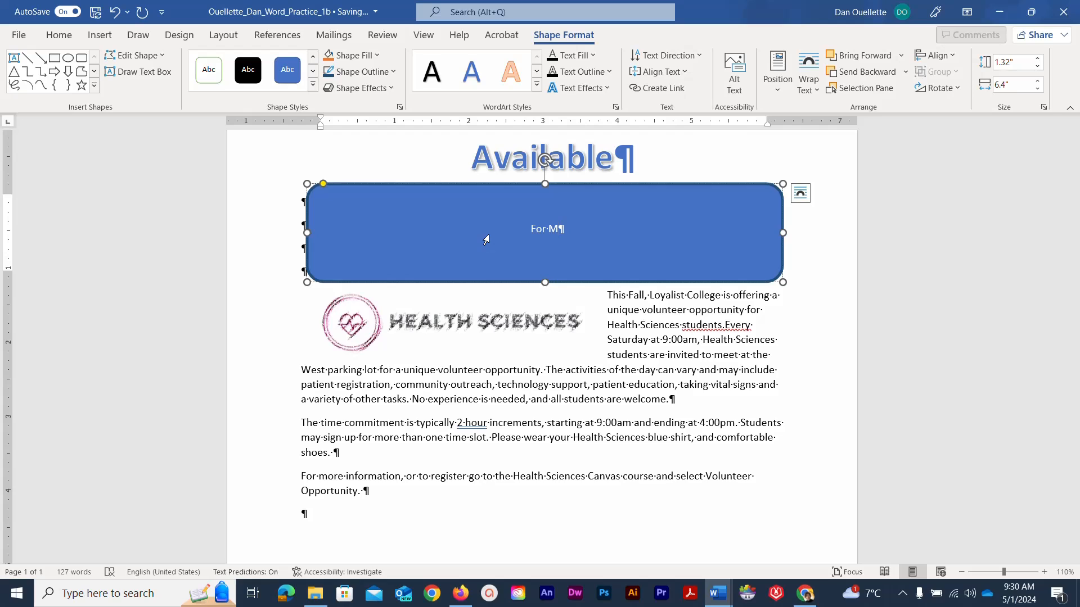
key("BackSpace")
type("more information, ple")
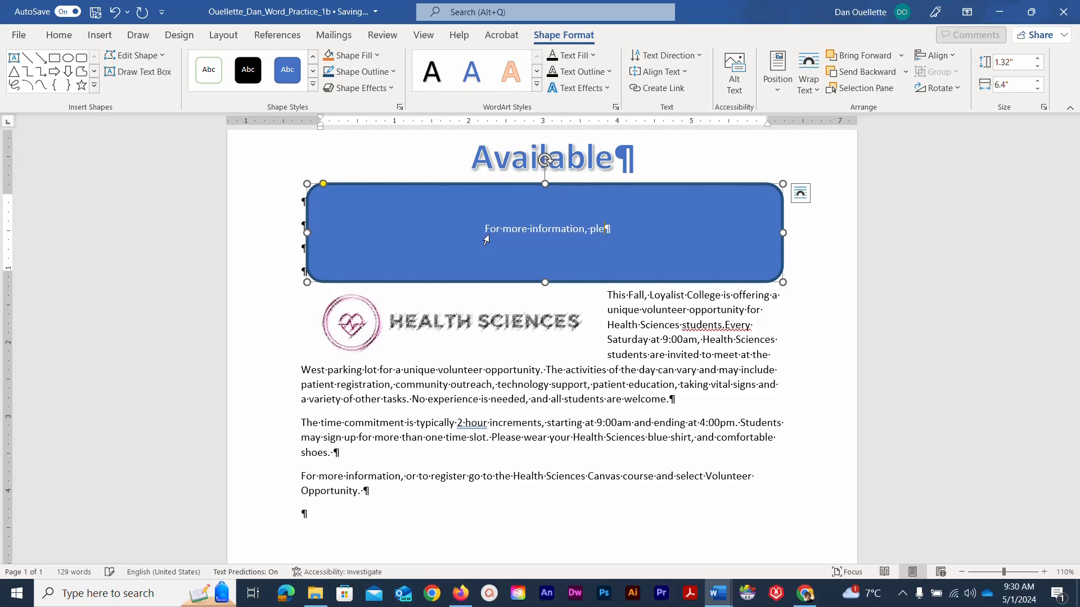
type("ase contact")
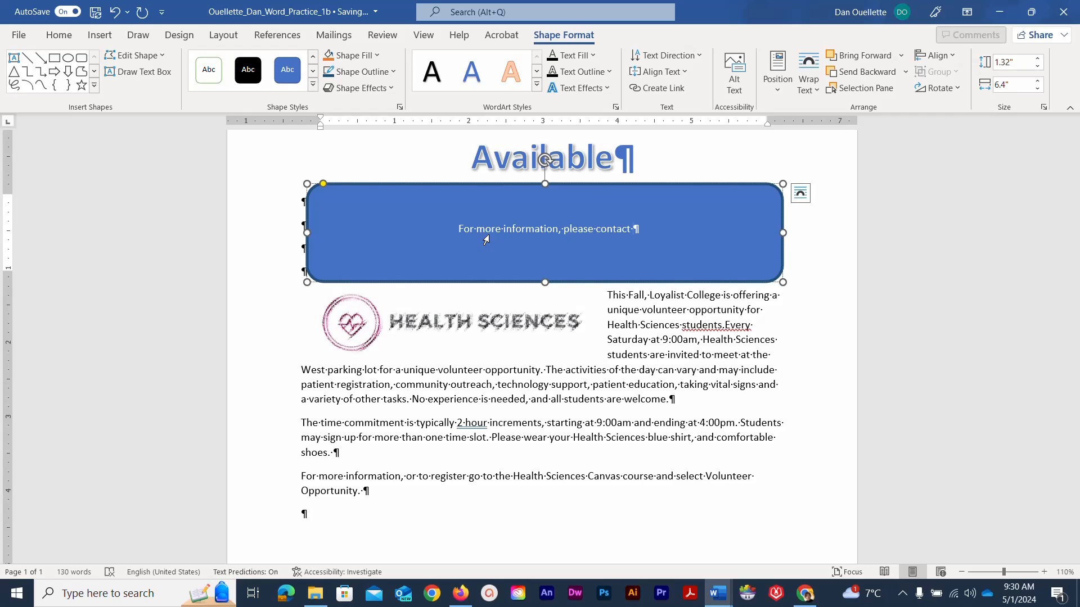
type(" Da")
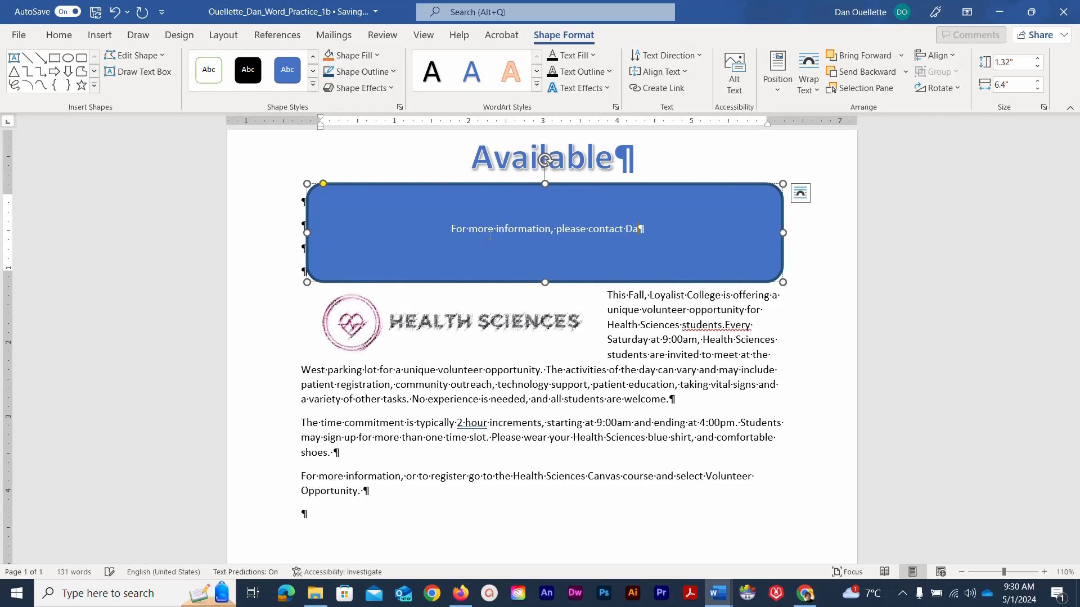
type("n Ouell")
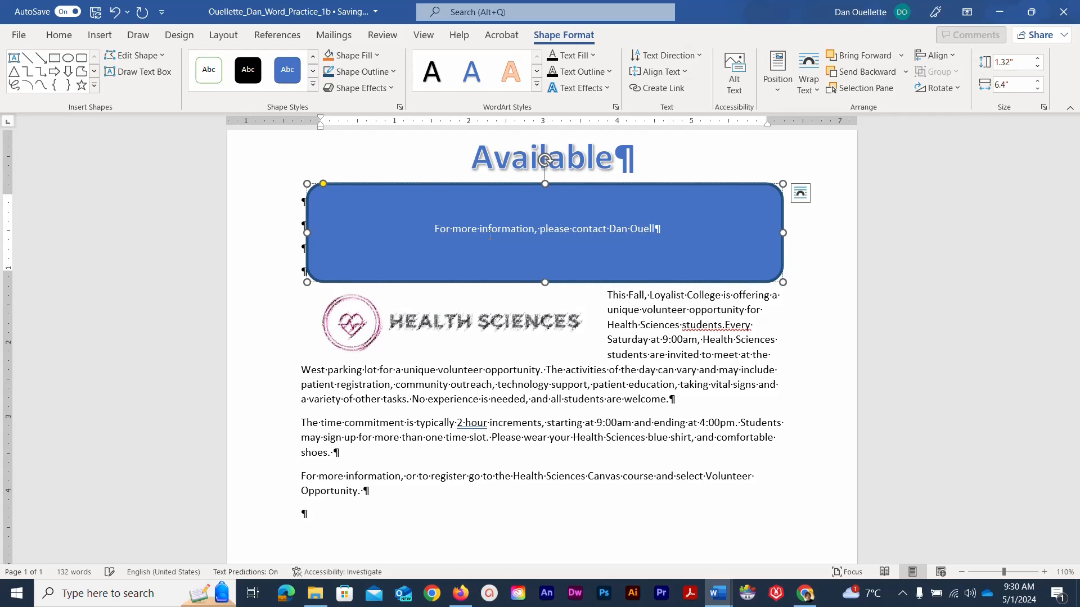
type("ette")
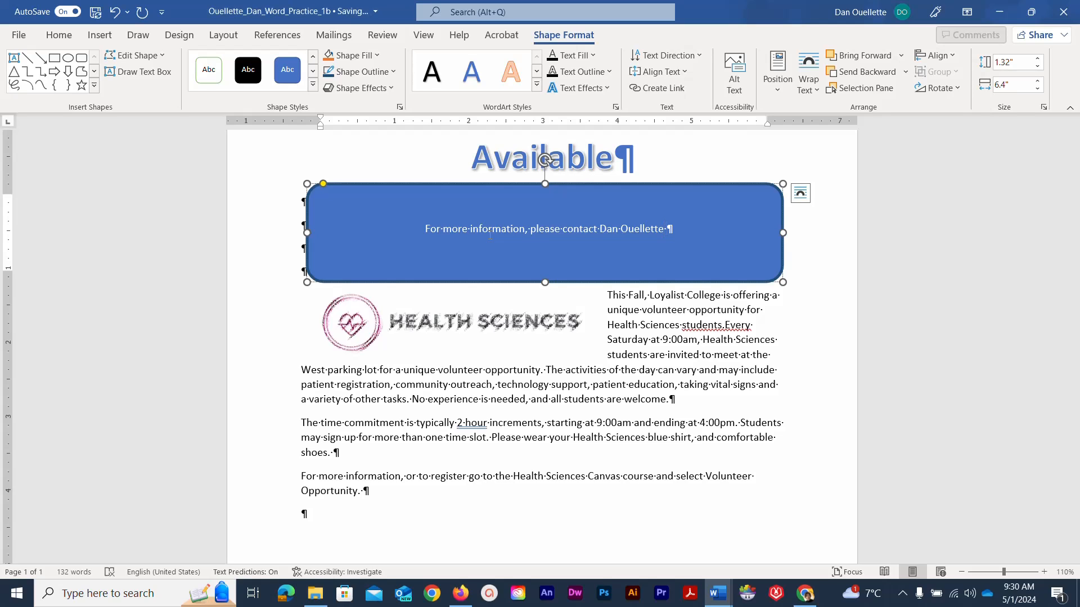
type(" at ")
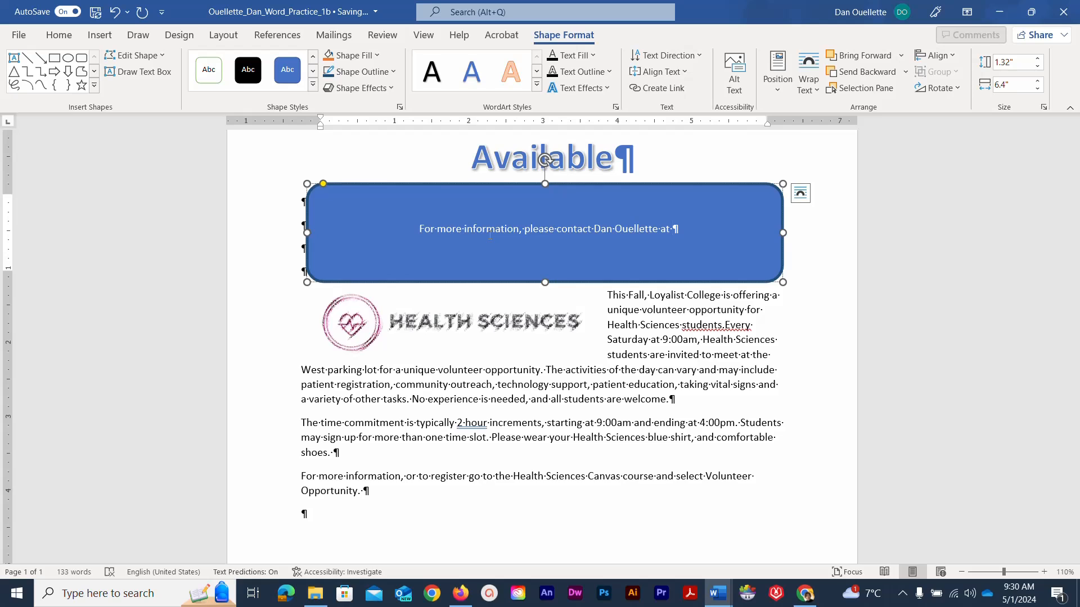
type("613-")
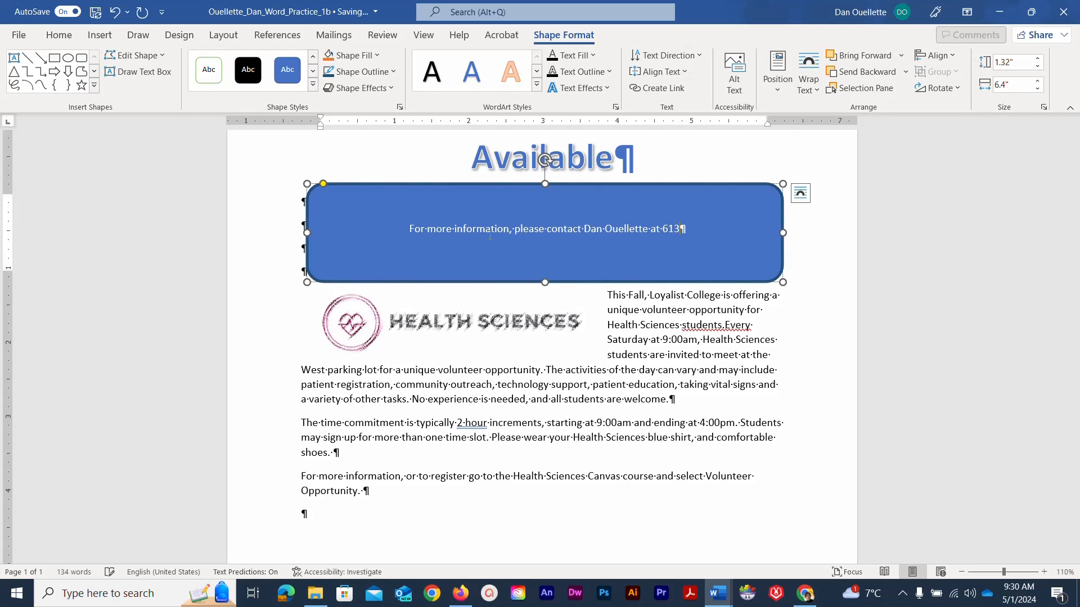
type("555-")
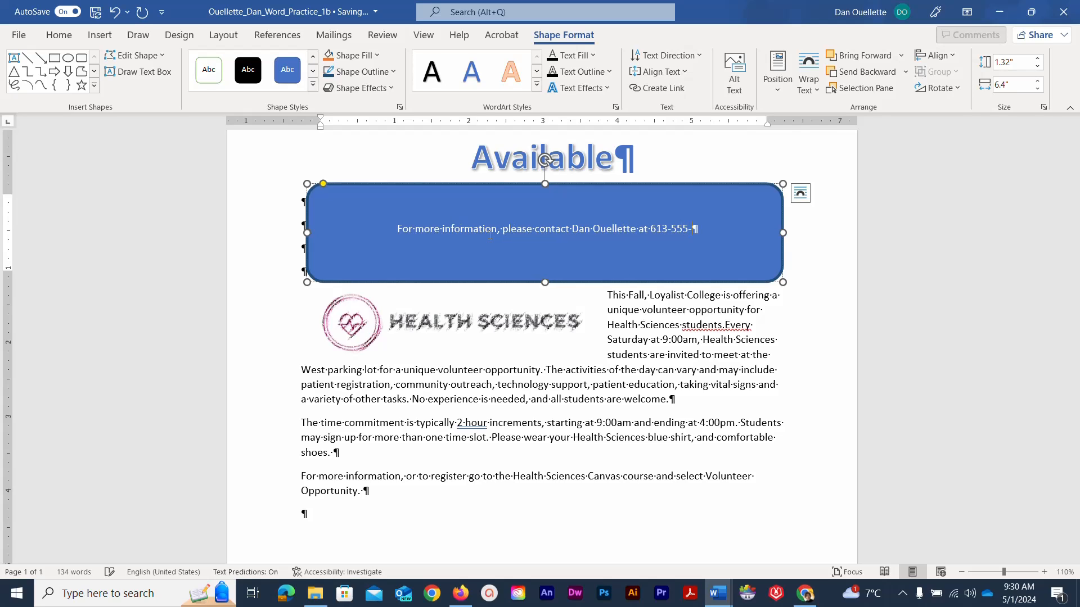
type("1234")
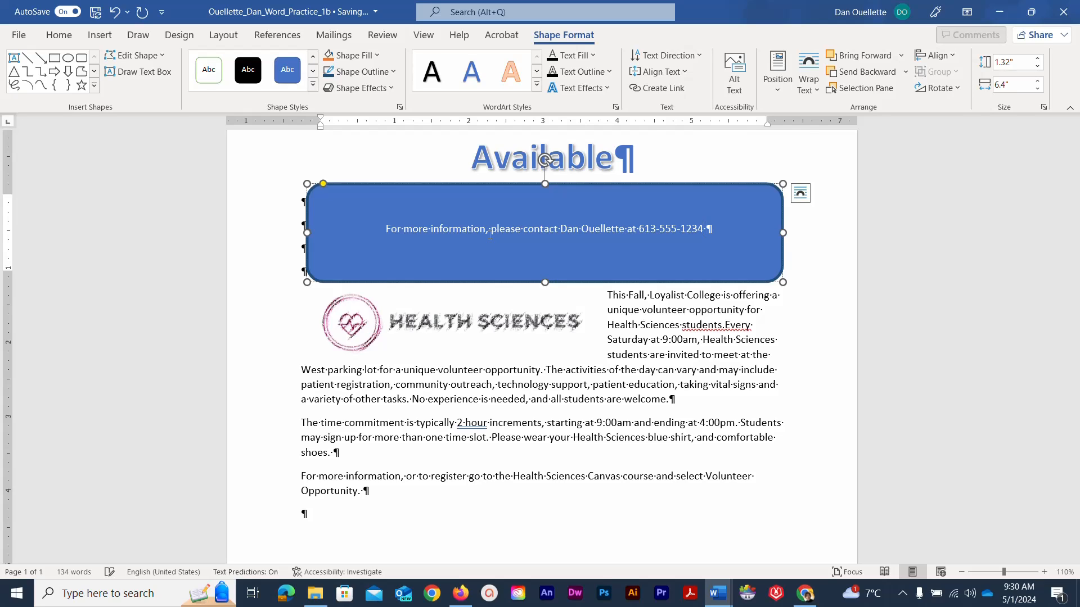
type(" or,")
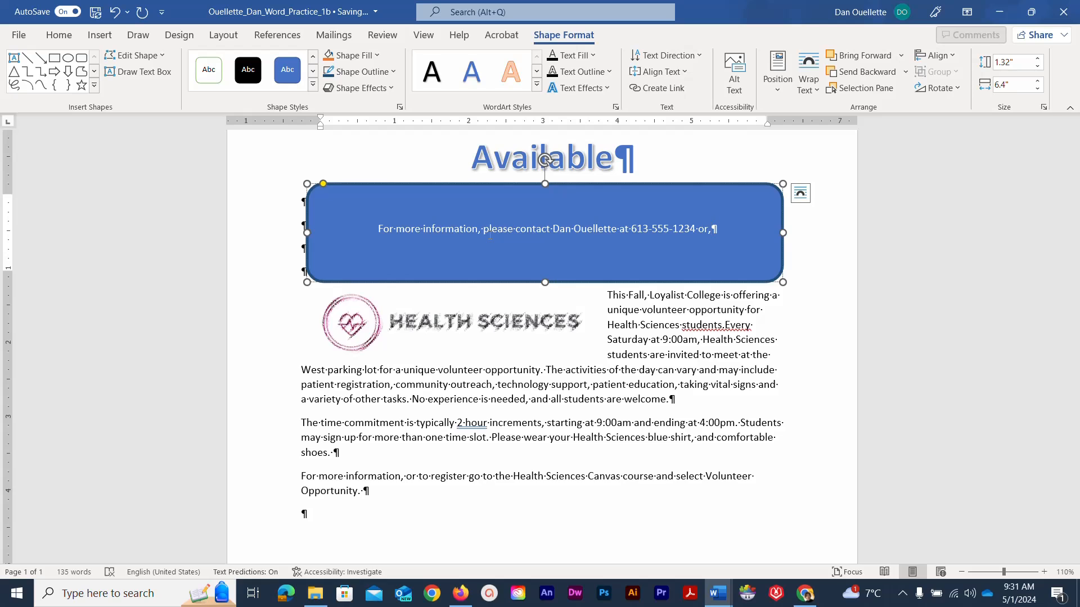
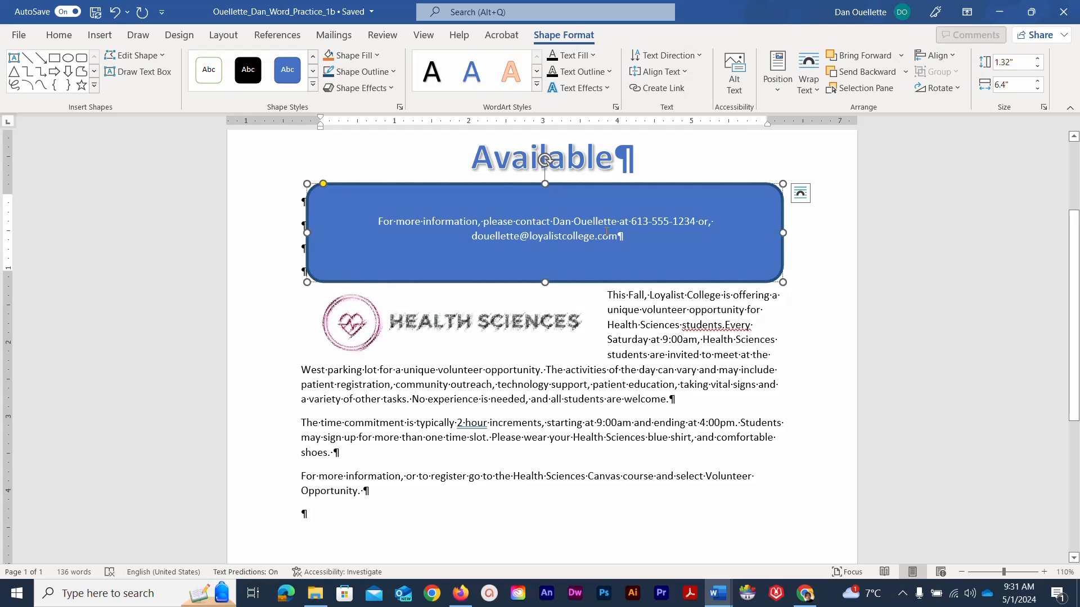
- Format the rectangle's contact text as 16 pt italic in Blue, Accent 5, Darker 50%
left_click_drag(622, 237, 371, 220)
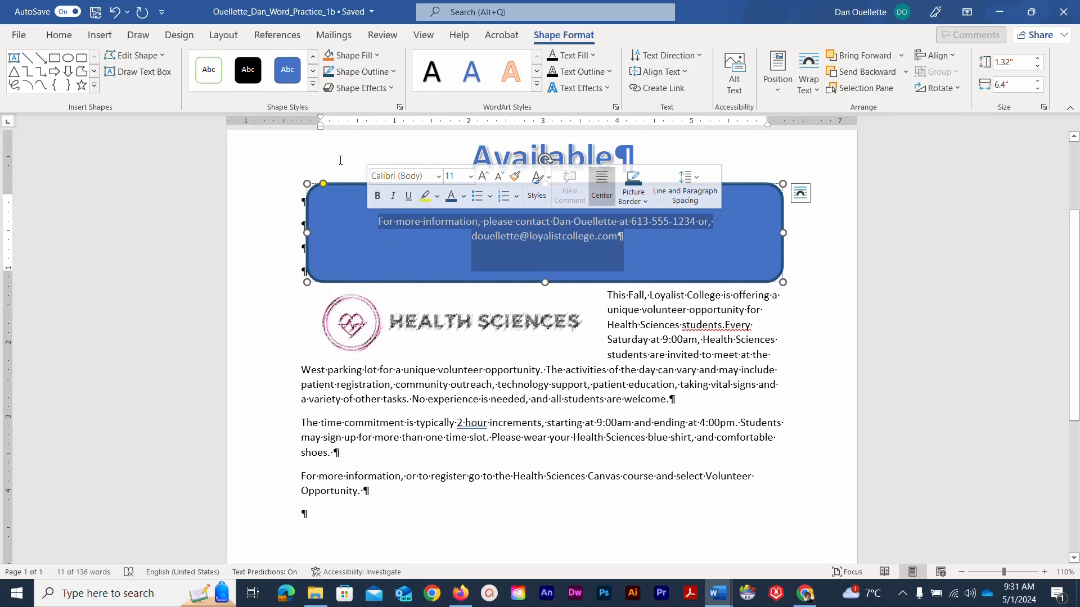
left_click(66, 42)
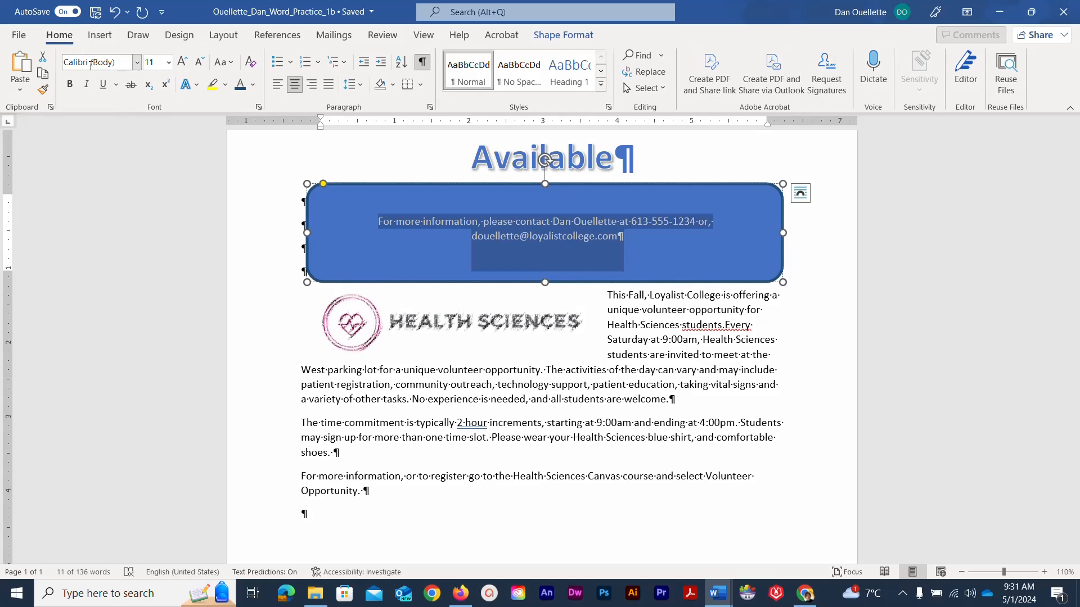
left_click(87, 84)
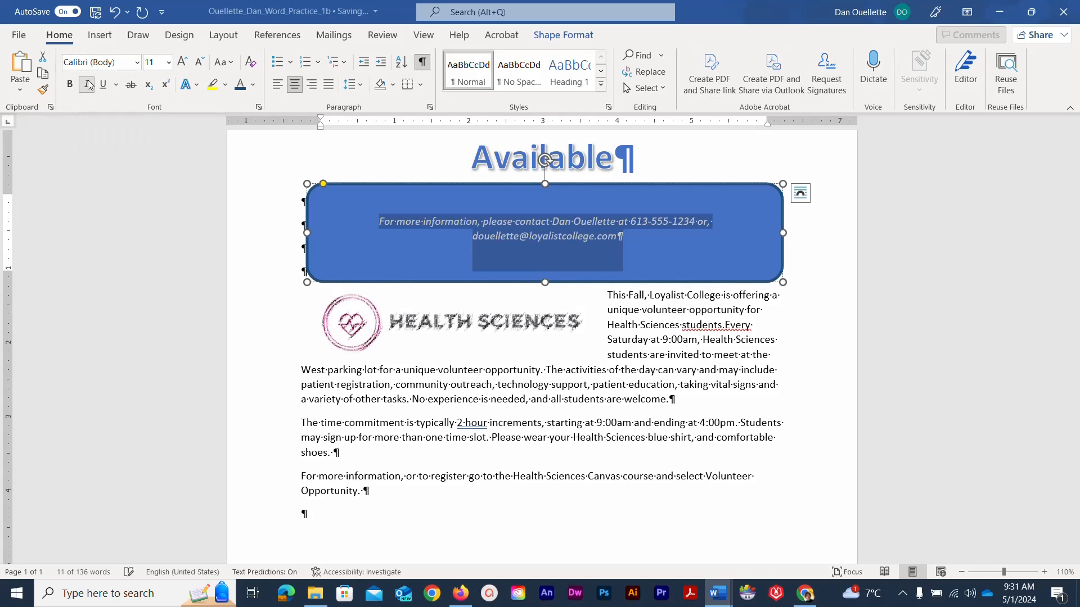
left_click(170, 63)
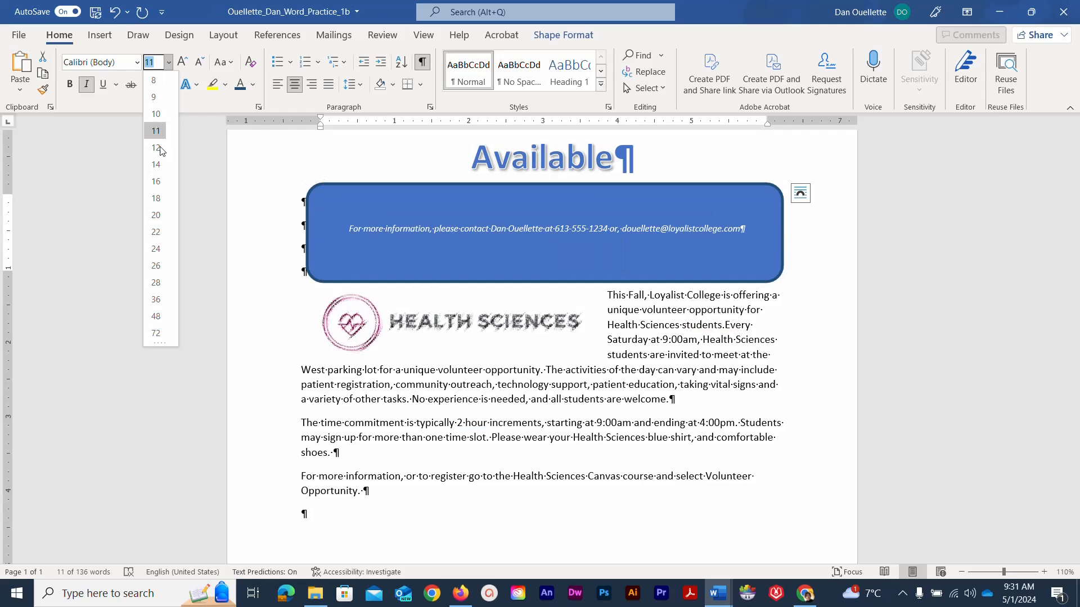
left_click(156, 181)
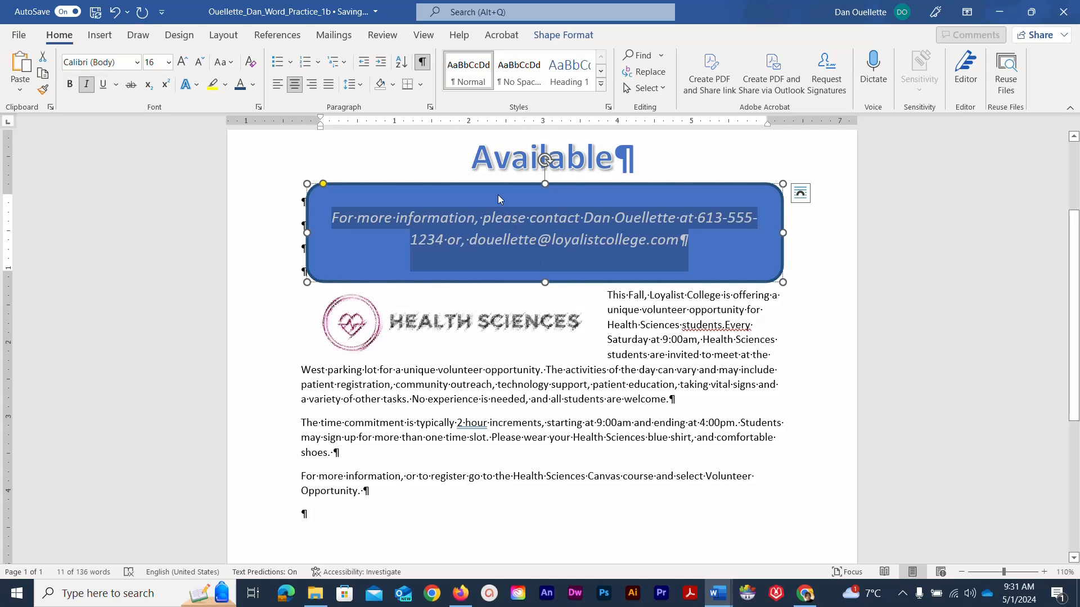
left_click(252, 86)
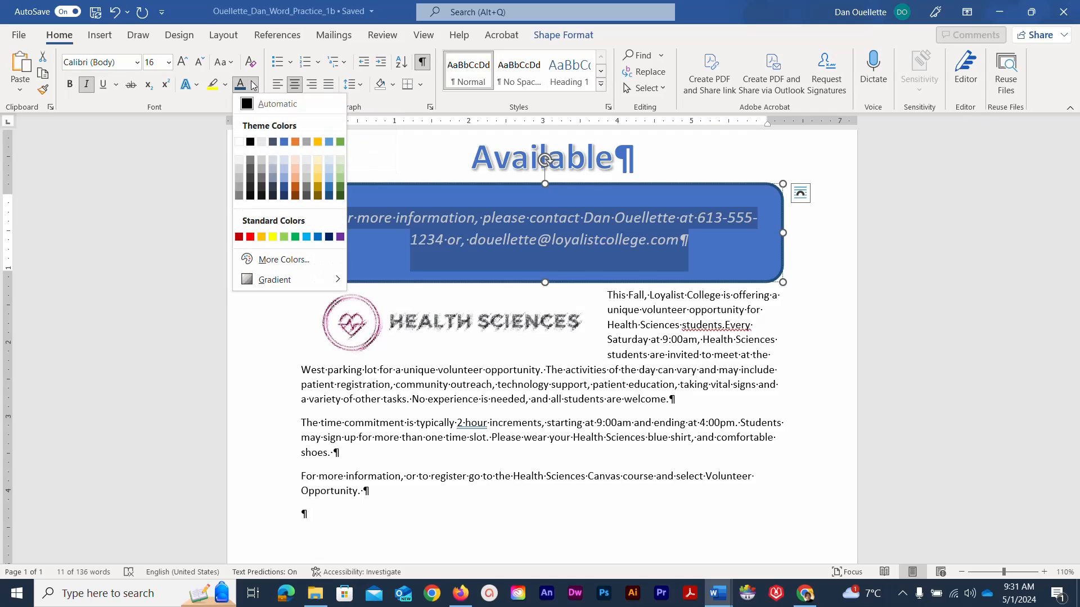
left_click(327, 195)
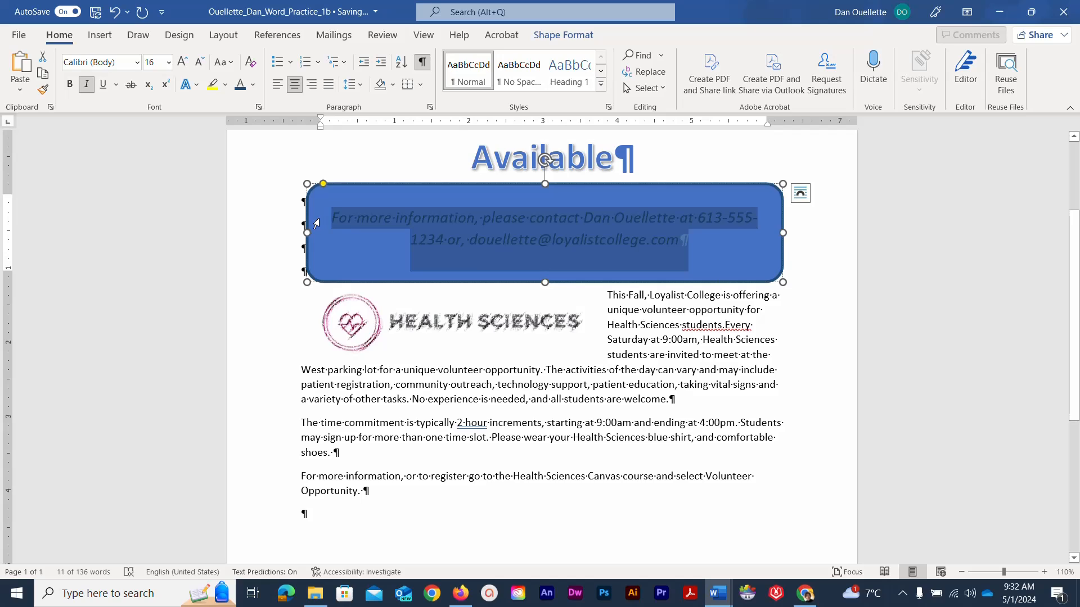
left_click(390, 249)
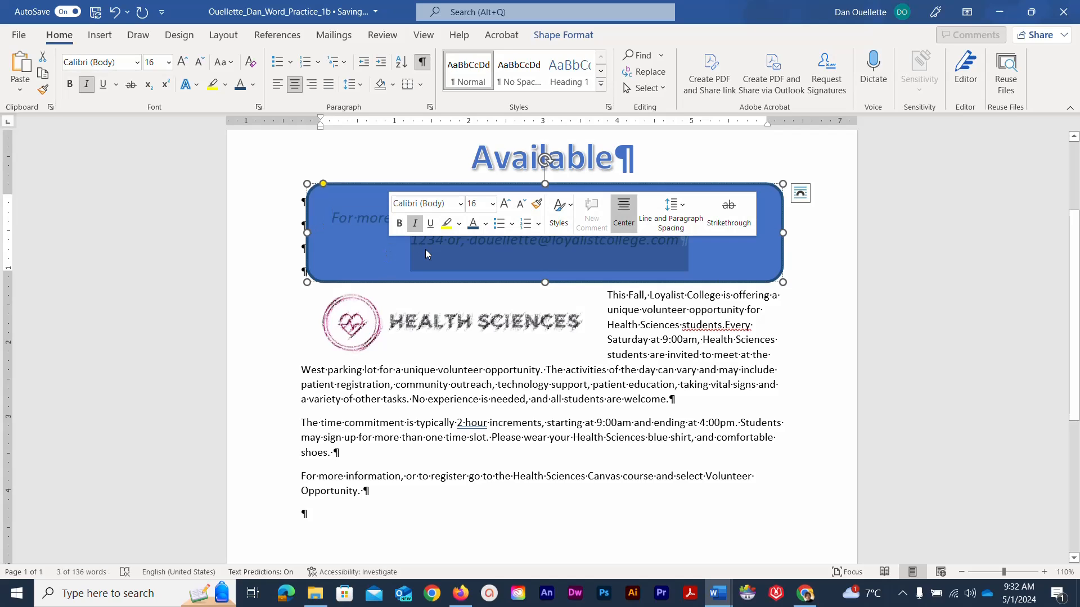
left_click(262, 254)
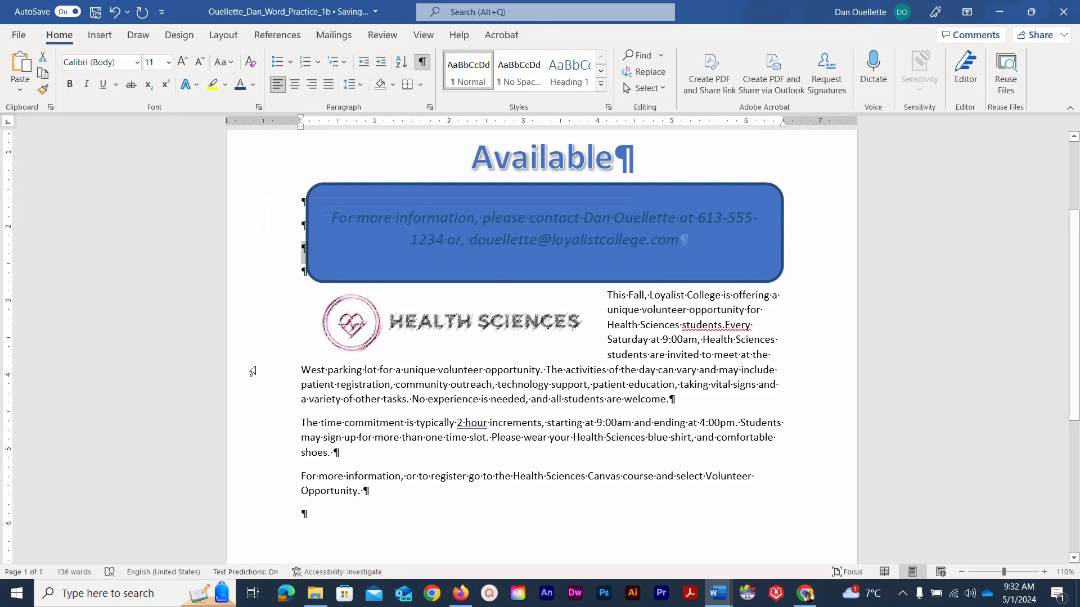
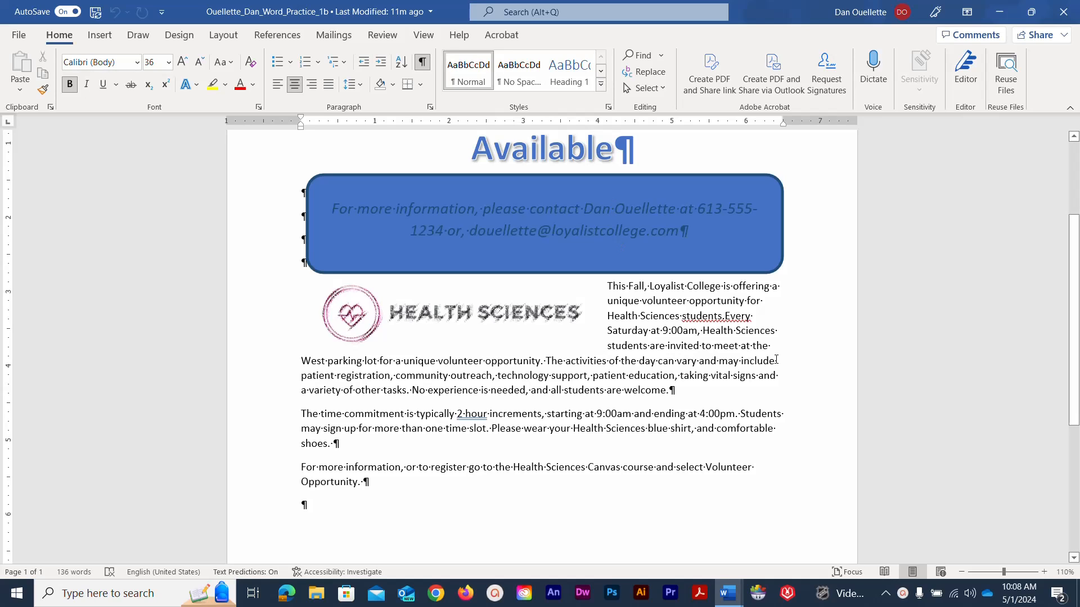
- Switch to the sample flyer, scroll to its end and add blank paragraphs there
mouse_move(728, 593)
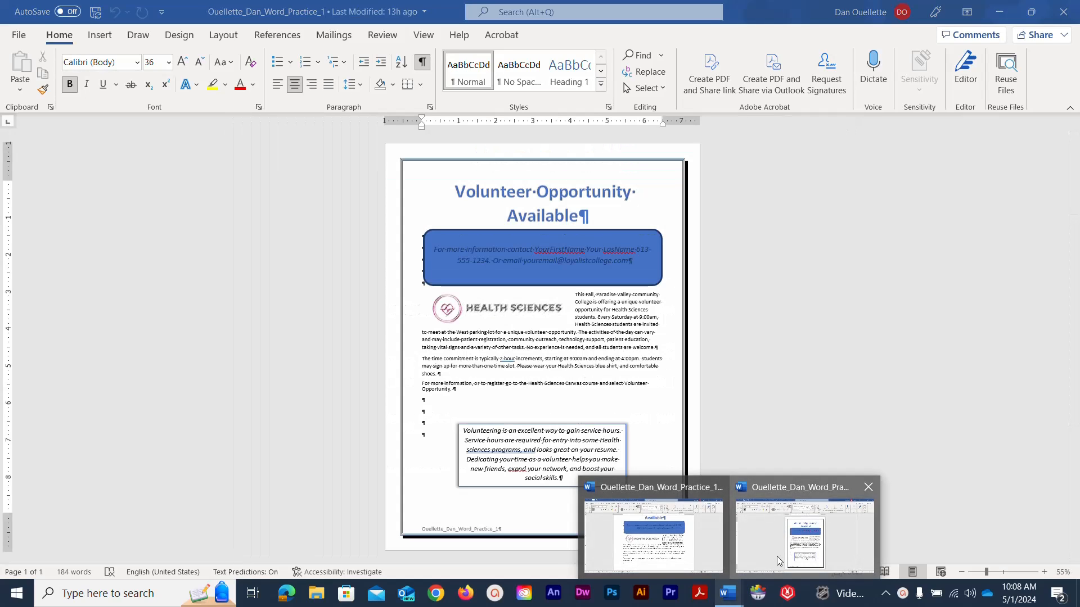
left_click(777, 556)
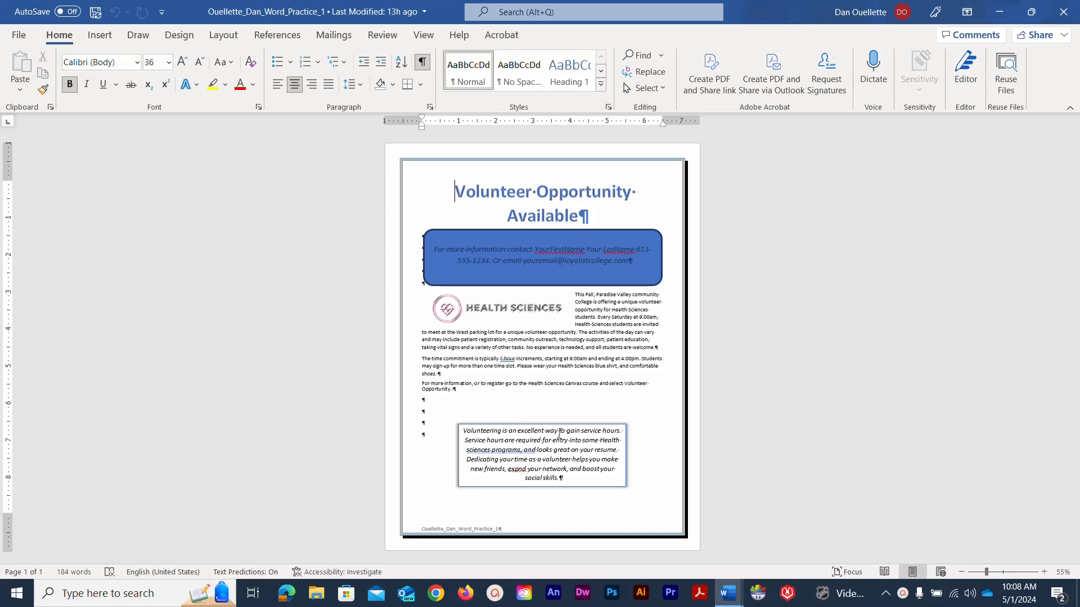
mouse_move(729, 592)
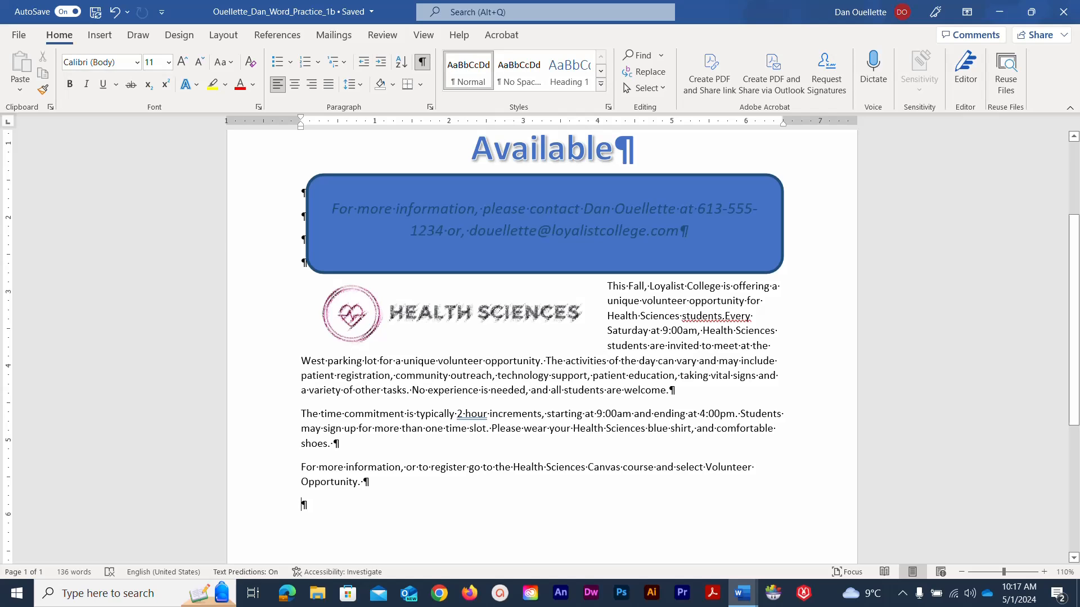
scroll(261, 224, "down", 5)
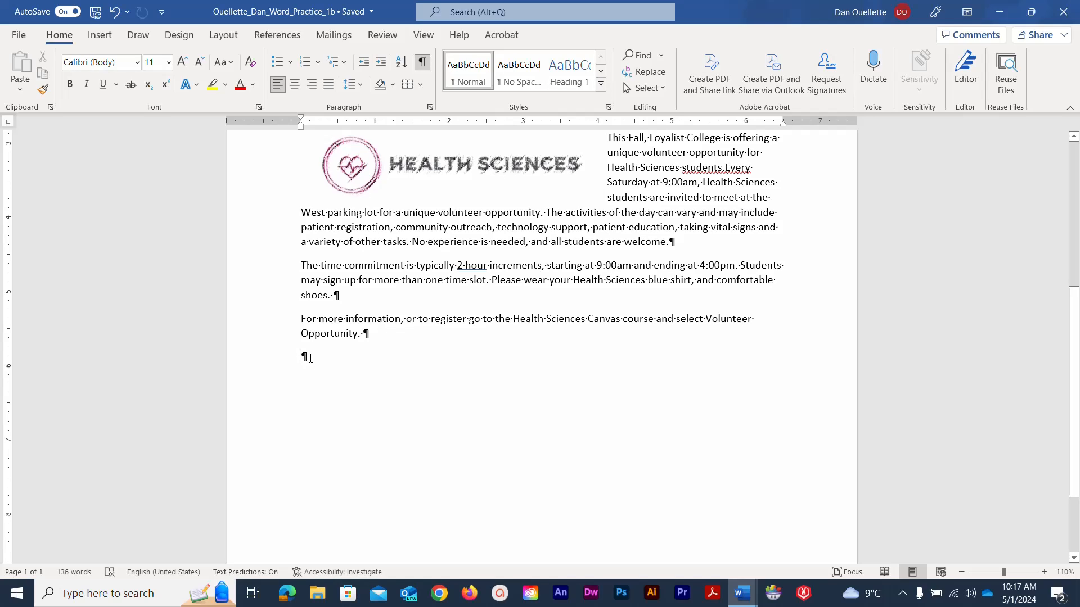
key("Return")
key("Return")
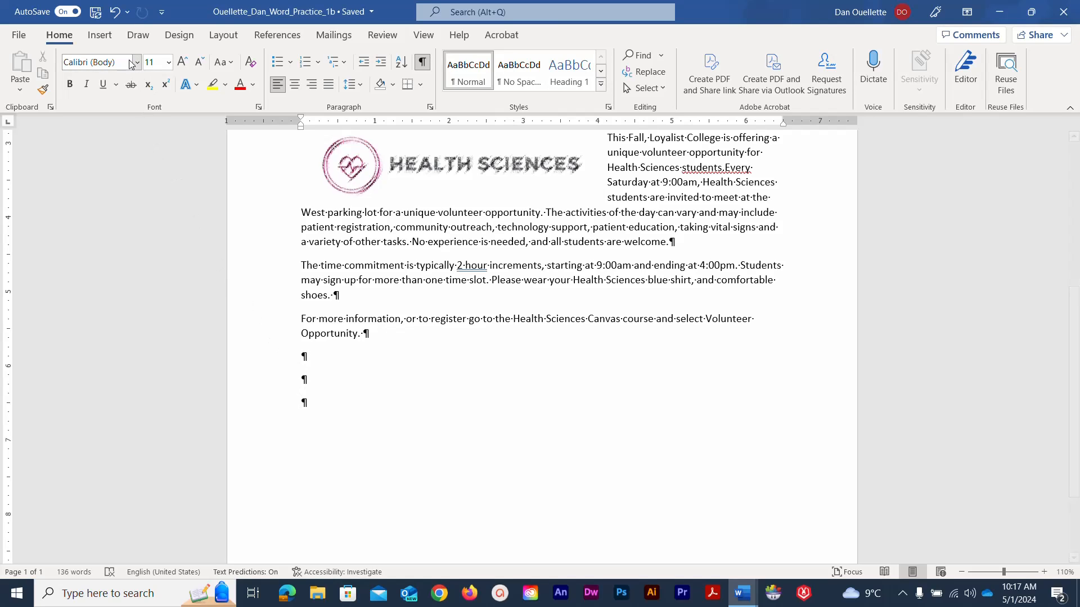
- Choose Draw Text Box from the Insert Text Box gallery
left_click(100, 36)
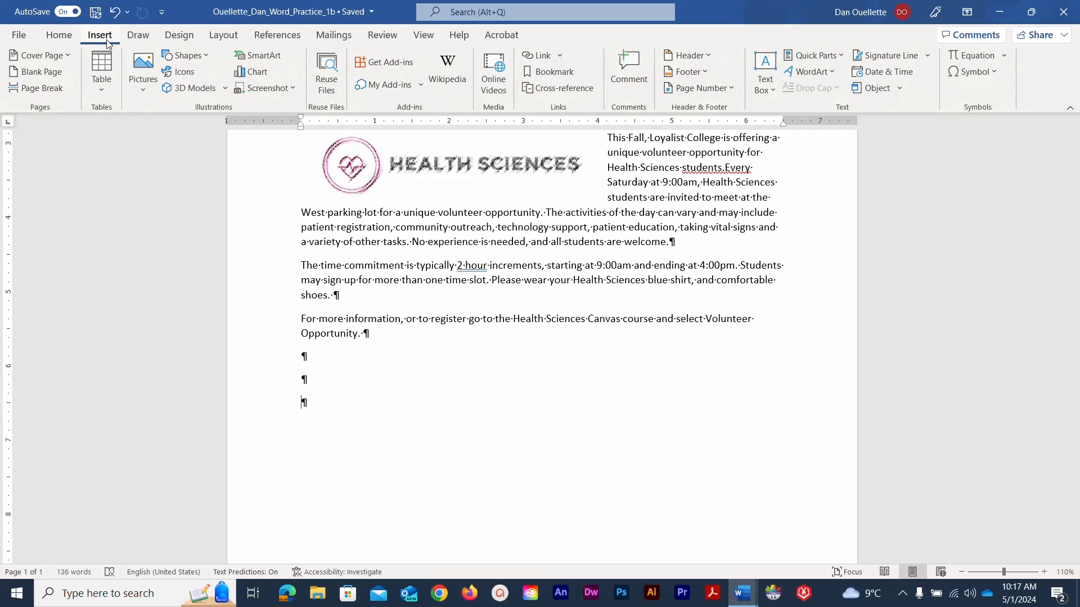
left_click(772, 90)
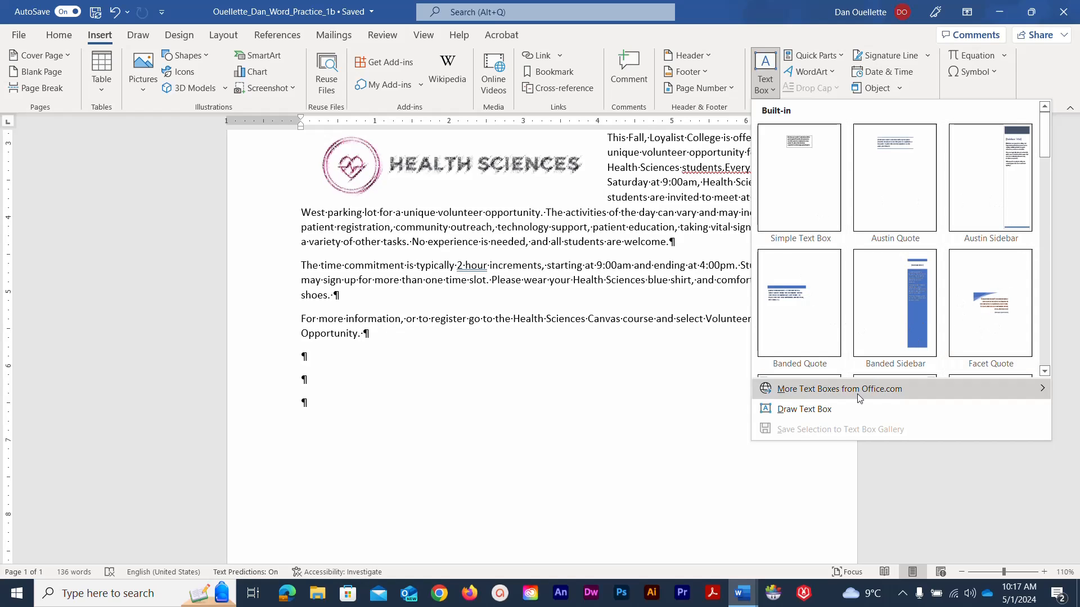
left_click(810, 413)
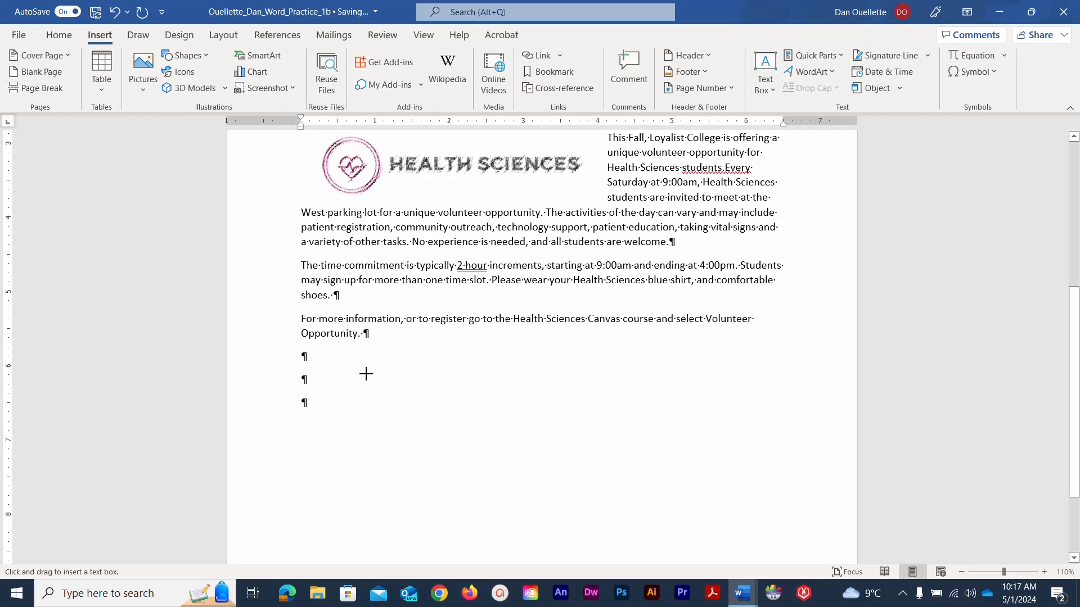
- Drag out an empty text box, about 4.39" by 1.24", below the last paragraph
left_click_drag(366, 374, 687, 461)
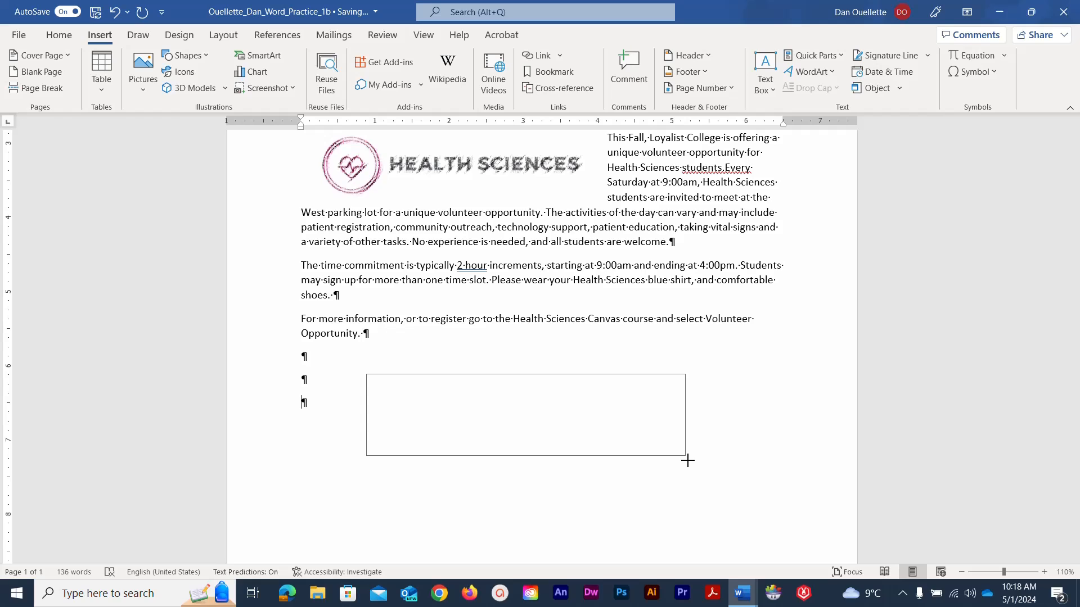
left_click_drag(687, 460, 692, 468)
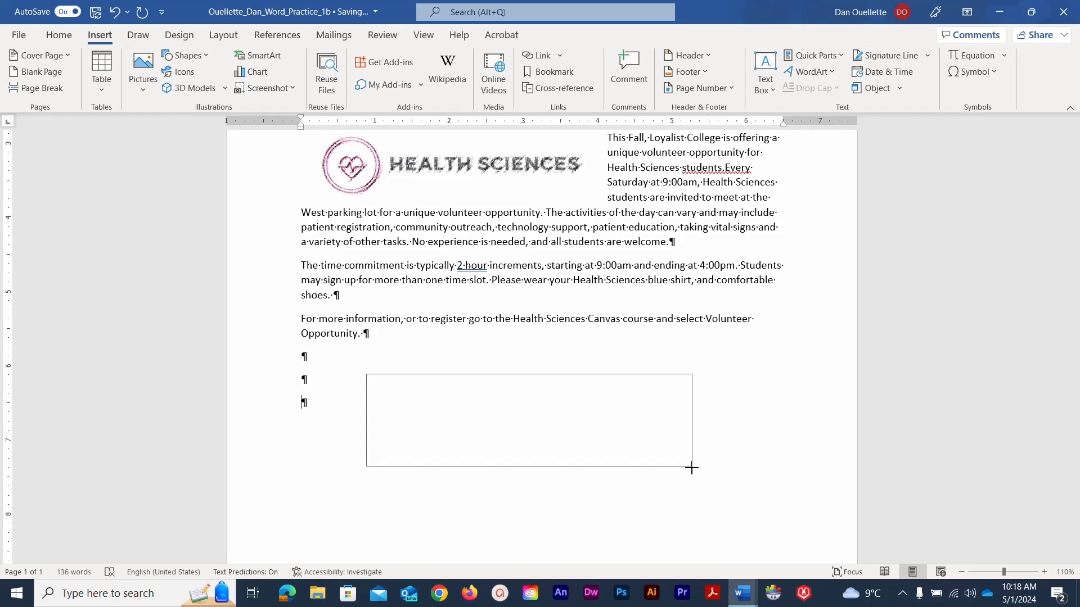
left_click_drag(692, 468, 692, 467)
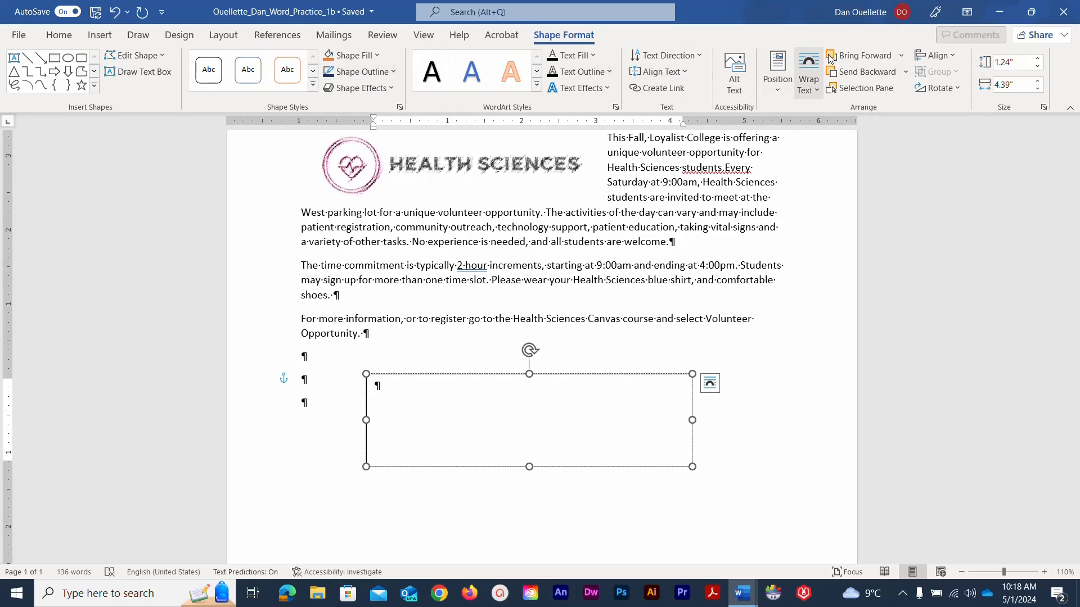
- Set the text box Shape Height to 1.5" and Shape Width to 4.5"
left_click(1008, 61)
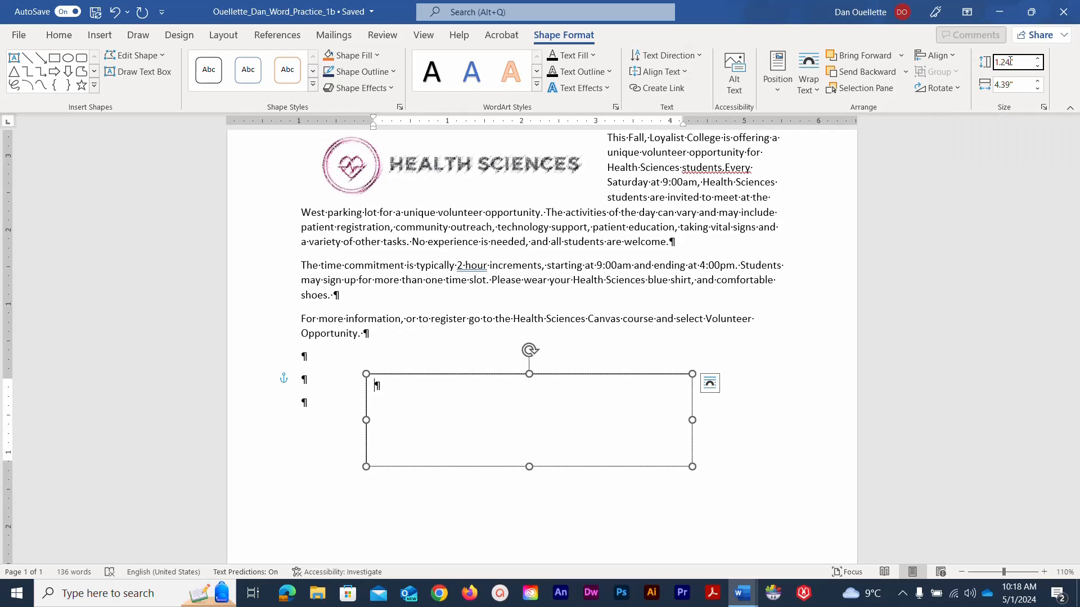
left_click_drag(1010, 62, 1002, 62)
type("5")
key("Return")
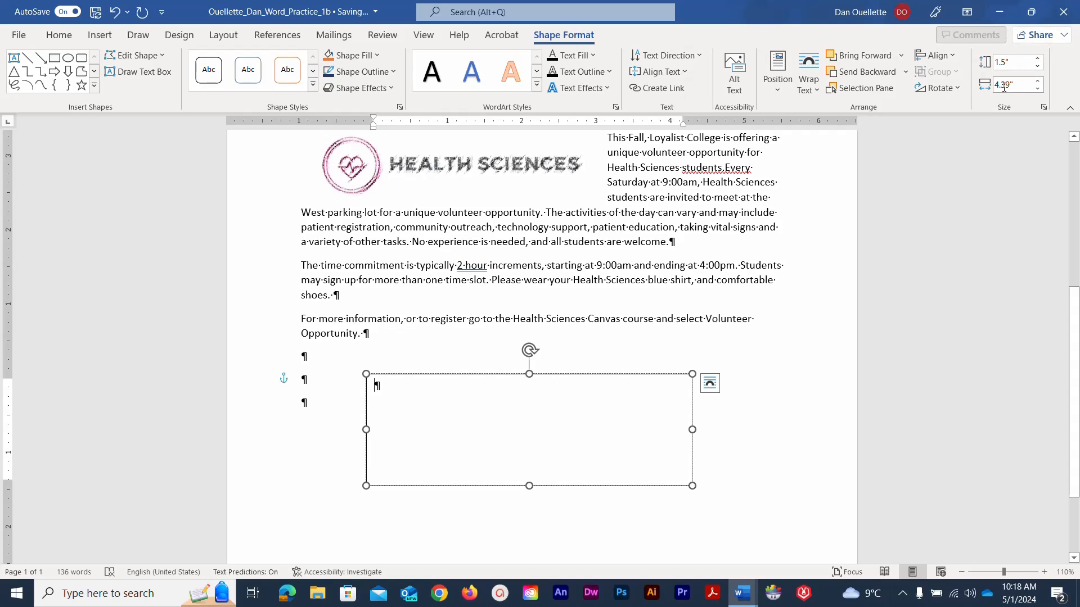
left_click(1004, 87)
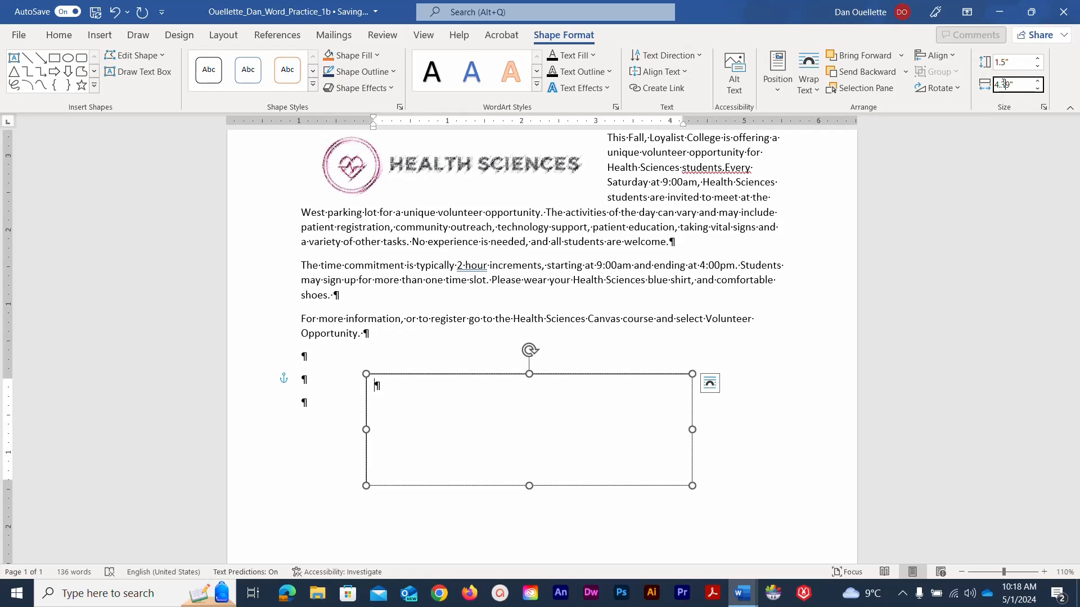
left_click_drag(1004, 85, 1014, 85)
type("5")
key("Return")
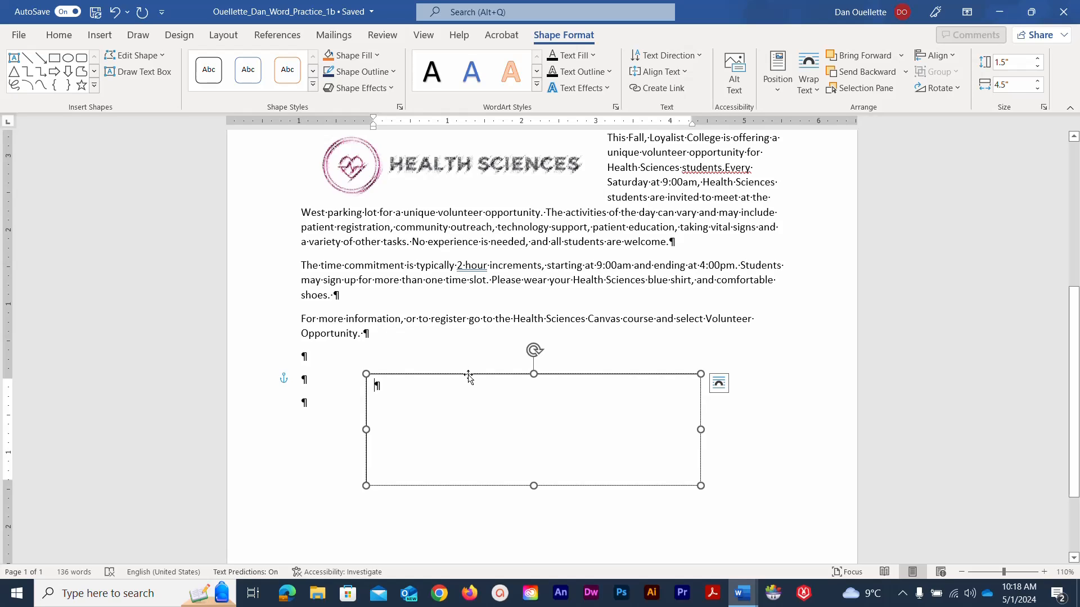
- Drag the text box up and centre it on the page, level with the first blank paragraph
left_click_drag(469, 376, 478, 383)
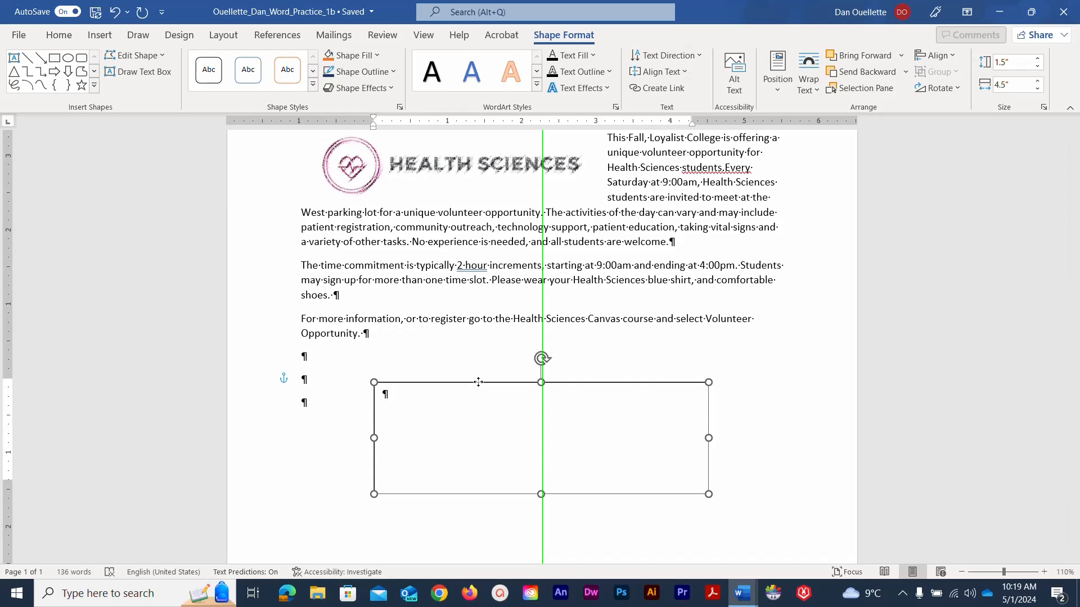
left_click_drag(478, 382, 480, 364)
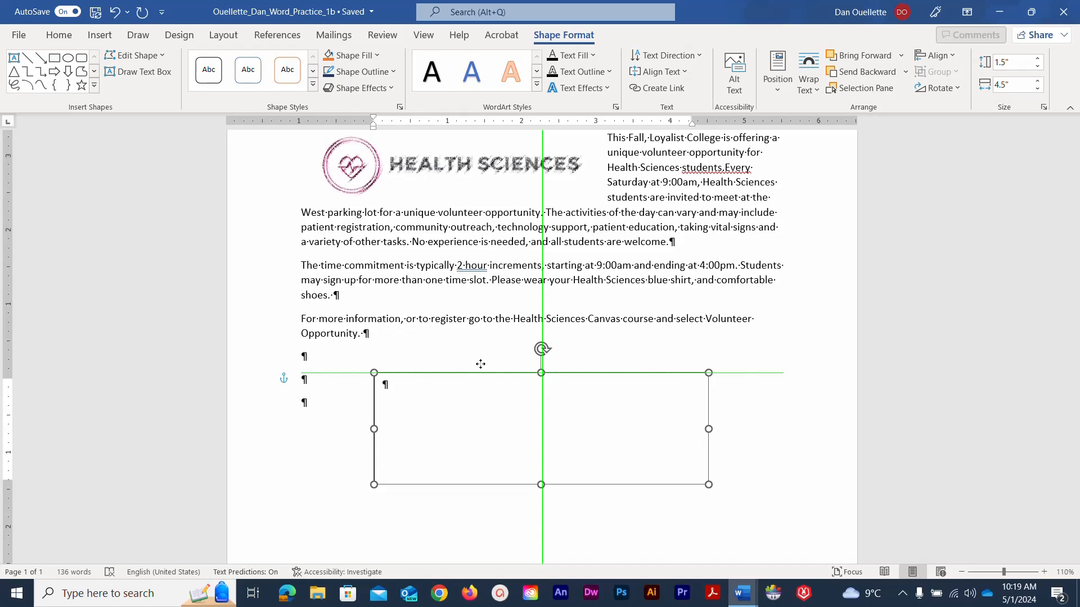
left_click_drag(480, 364, 482, 349)
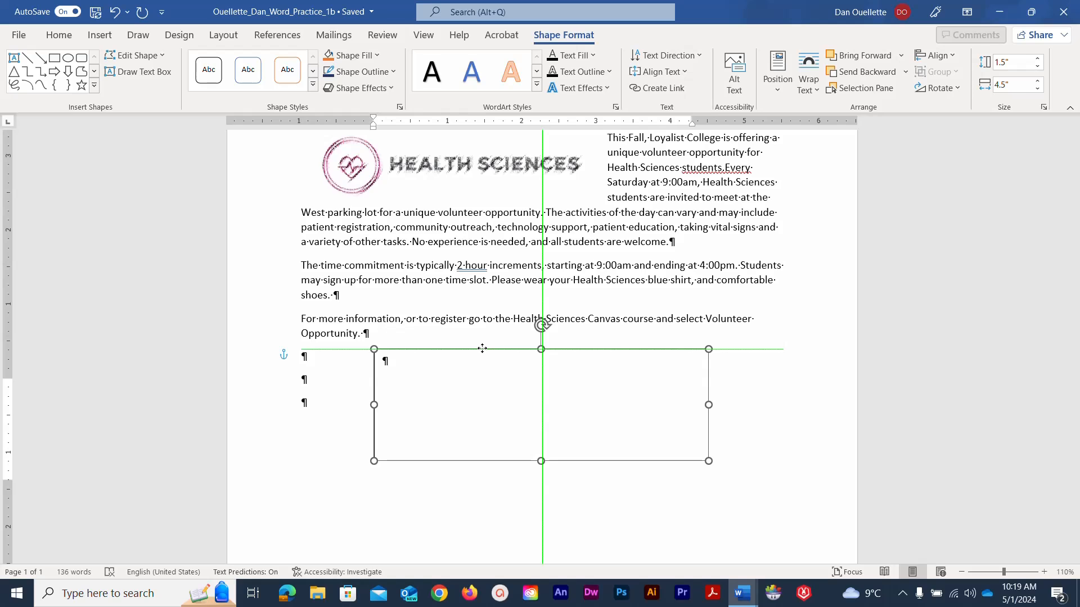
left_click_drag(482, 348, 483, 348)
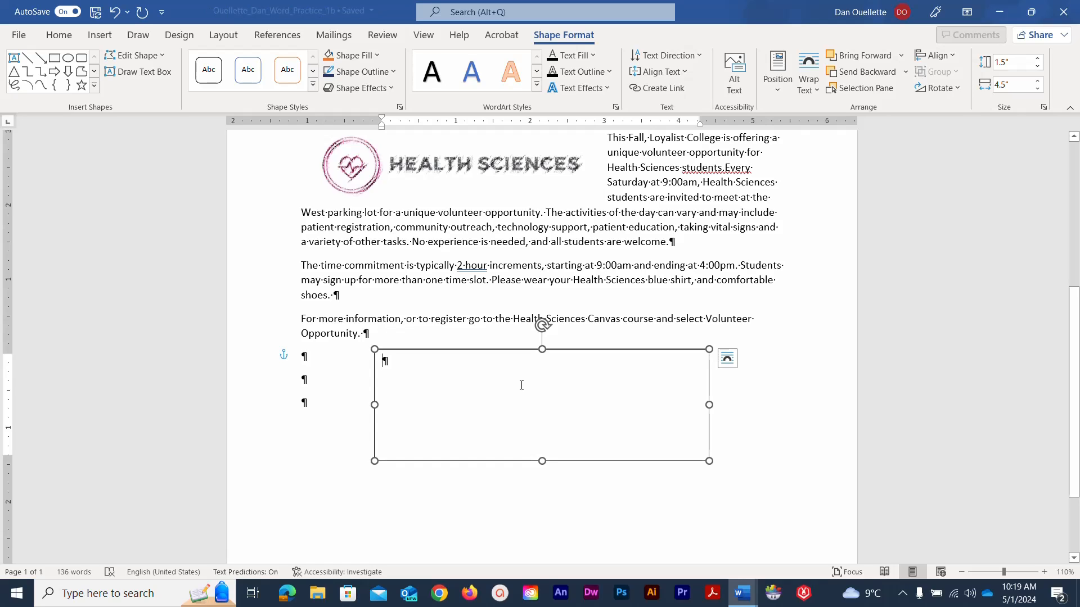
- Type 'Volunteering is an excellent way to gain service hours.' and the sentence on required service hours
type("Volunteering")
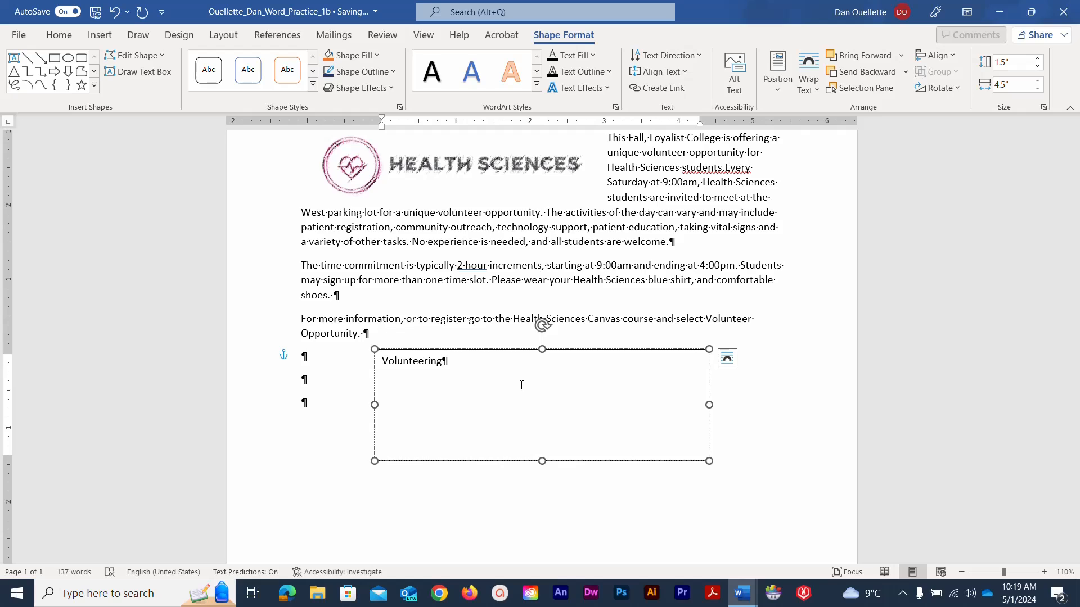
type(" is an excellent way to gain ser")
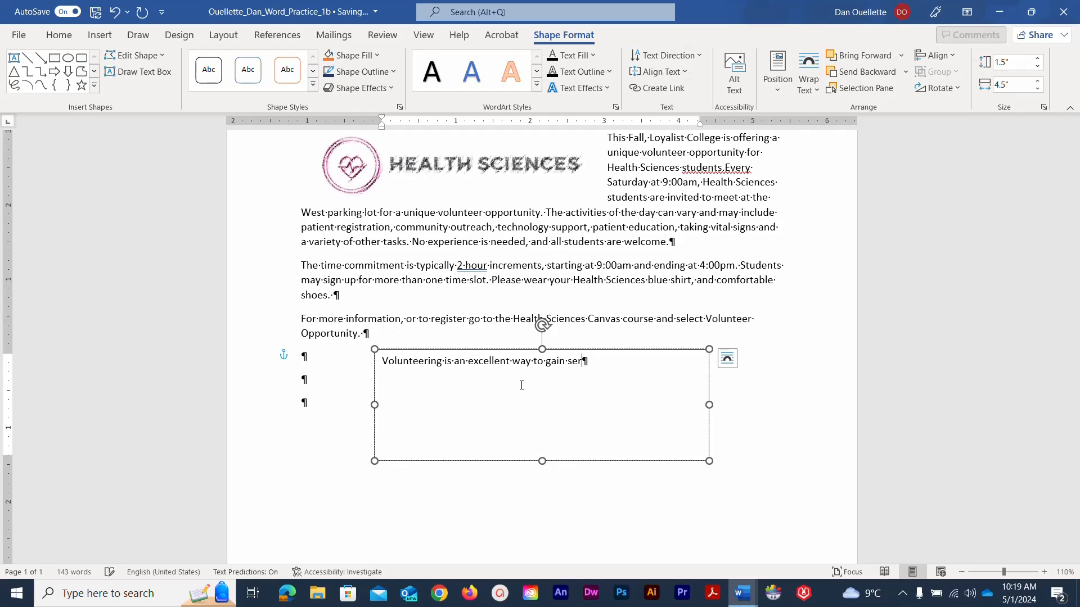
type("vice hours. Service hours")
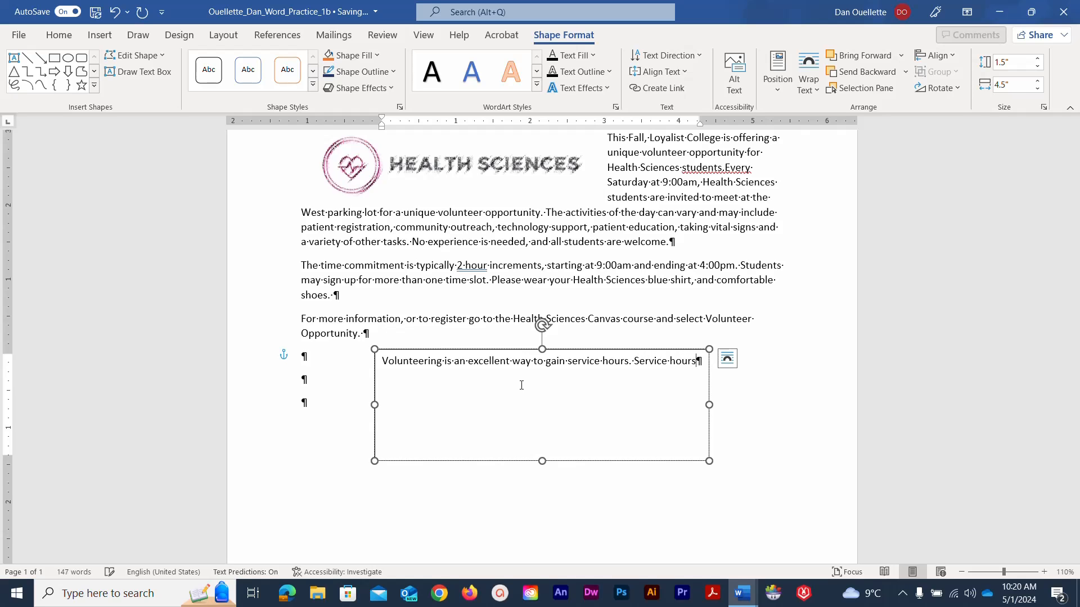
type(" are required")
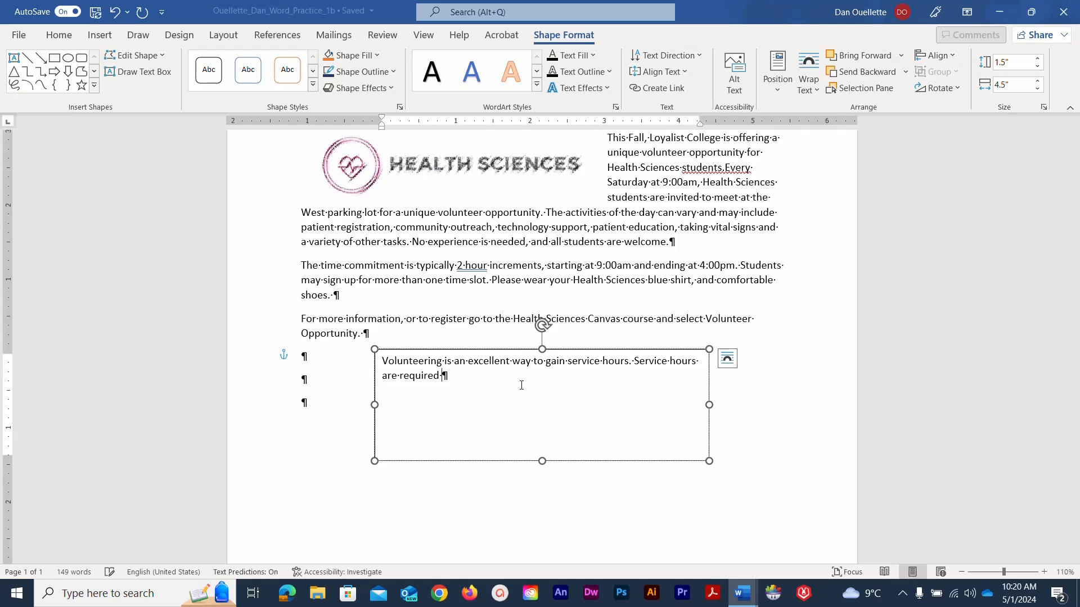
type(" fo")
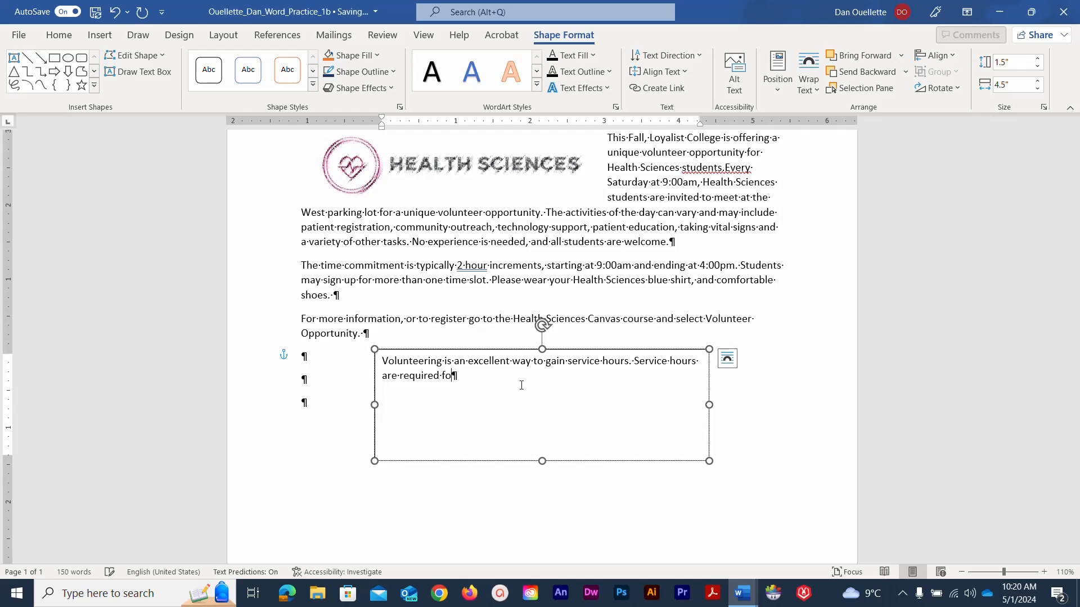
type("r entry into some Heath Science")
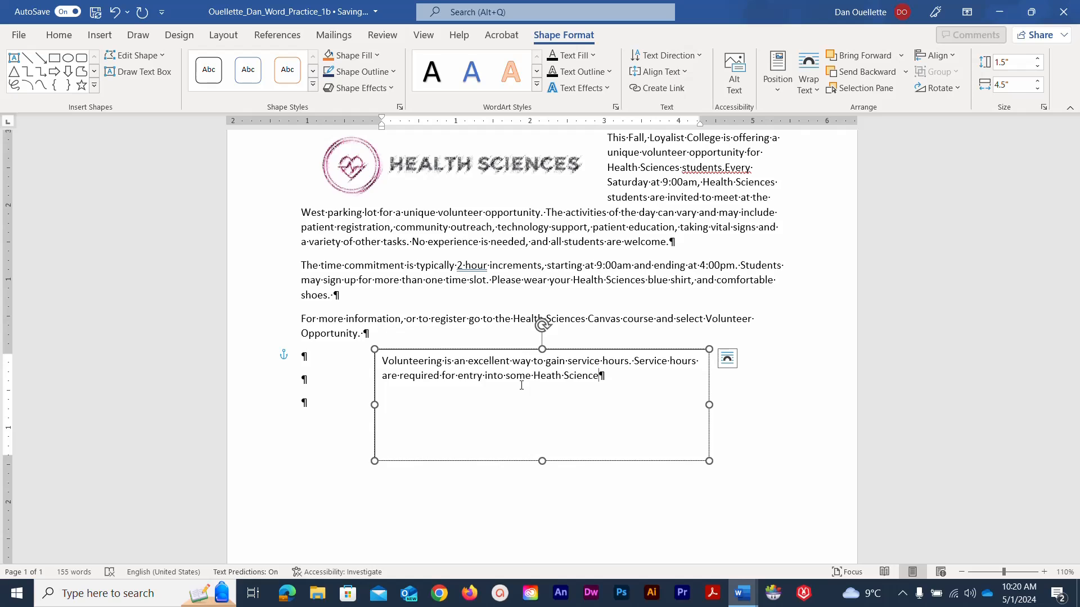
type("s programs.")
- End the sentence with ', and looks great on your resume.', add the new-friends sentence, and save
key("BackSpace")
type(", and looks great ")
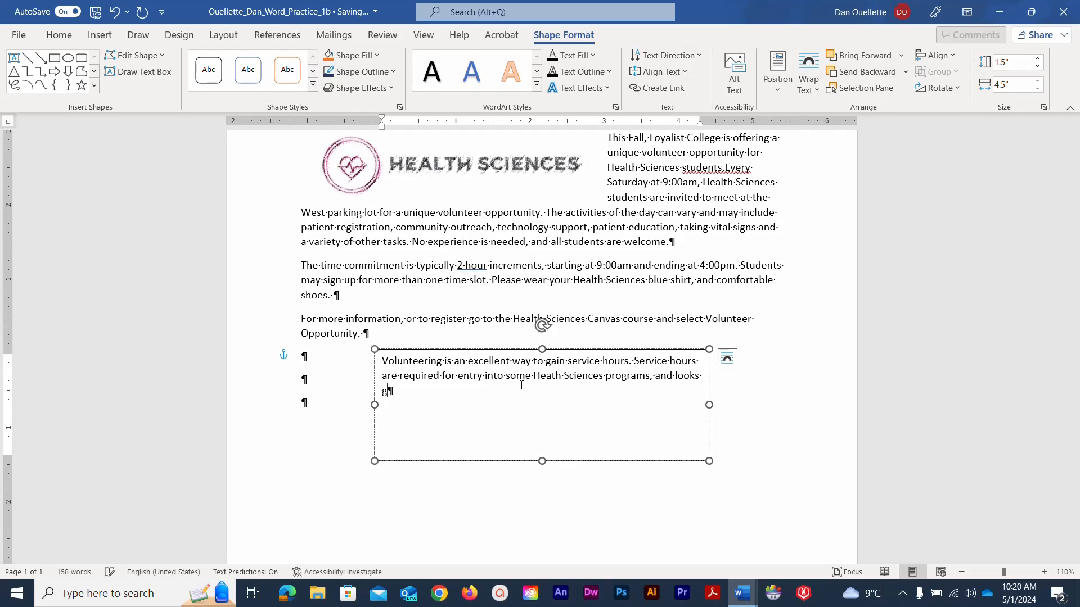
type("on your resume.")
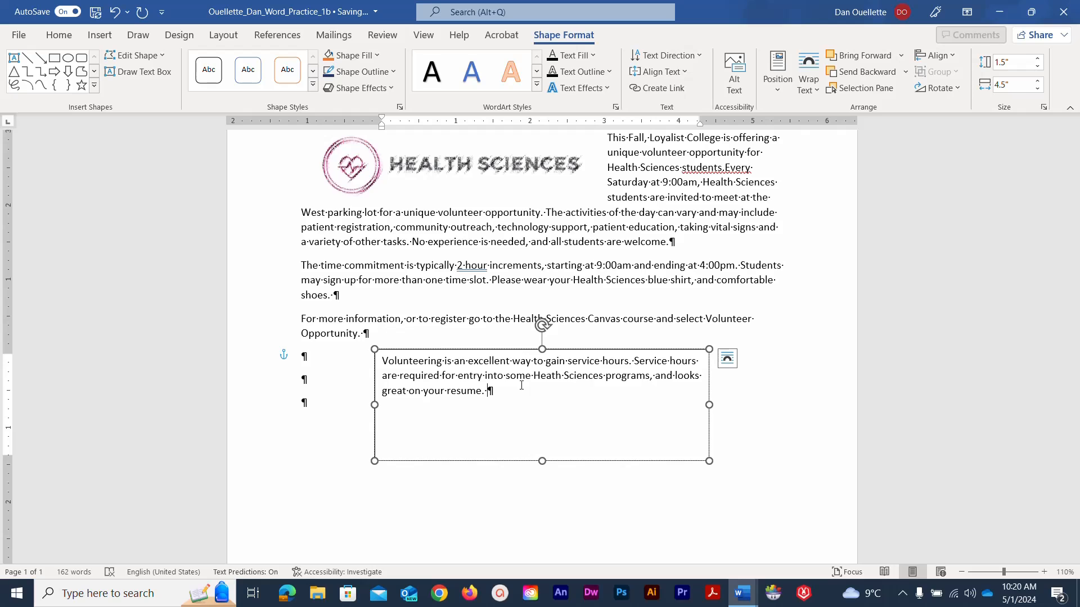
type("Dedic")
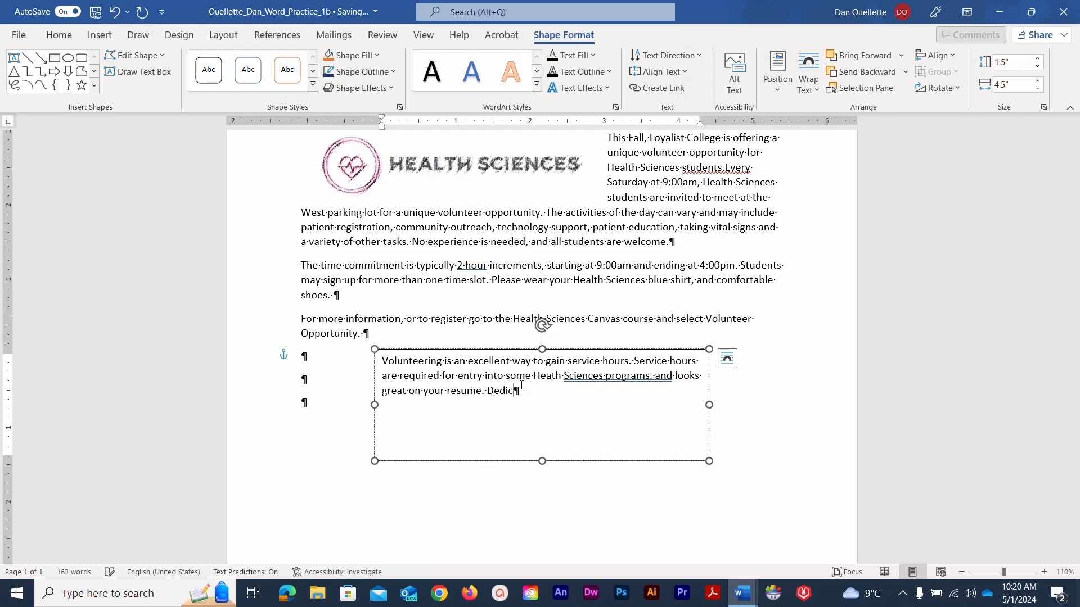
type("ating your time as a volunteer")
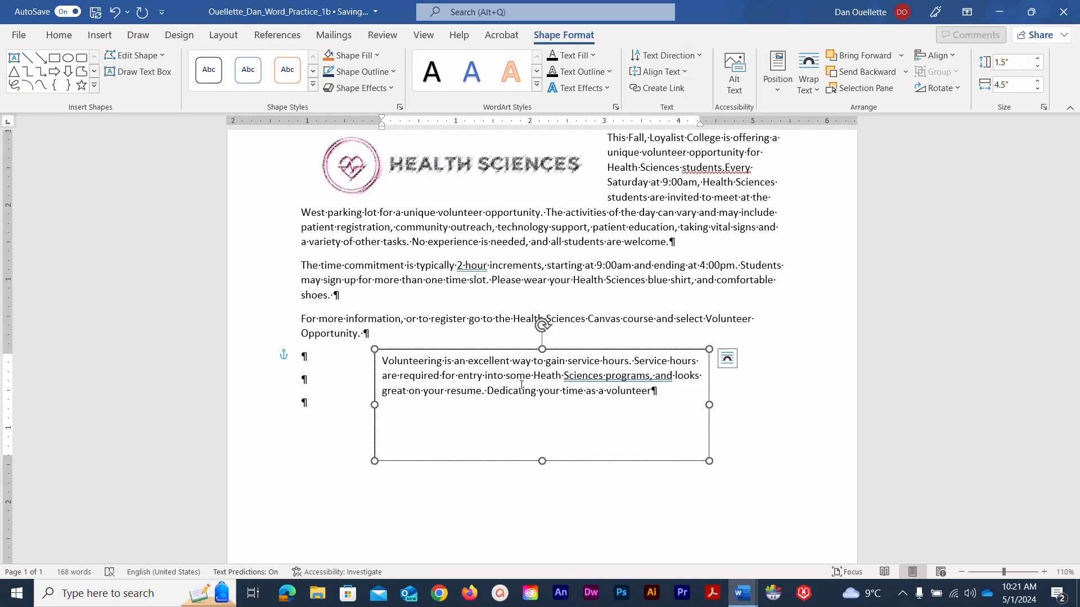
type(" hel")
type("p")
type("s you")
type(" make new ")
type("friends")
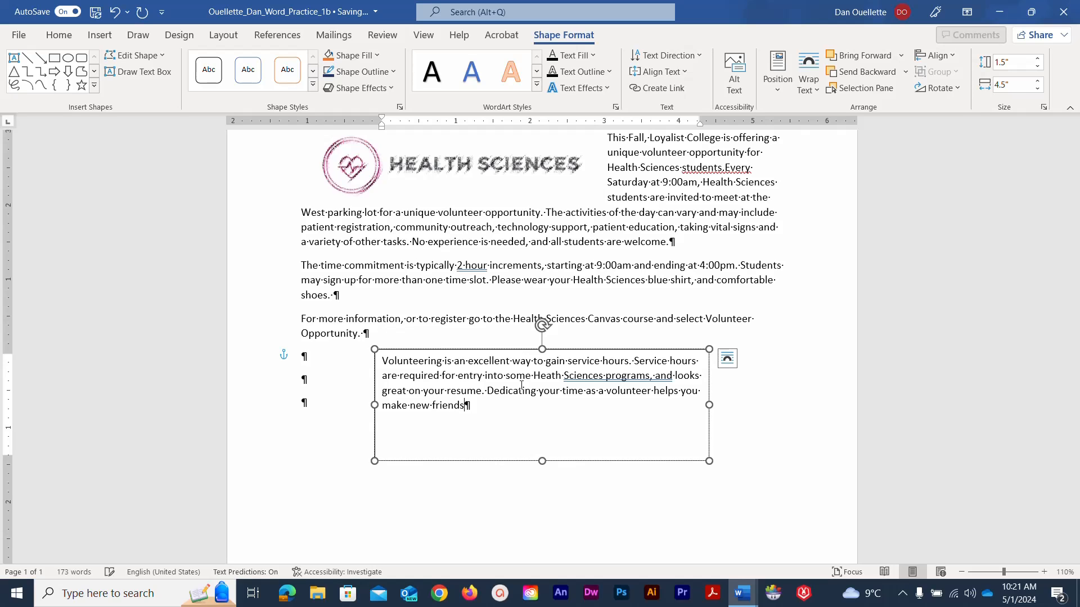
type(", expand your network")
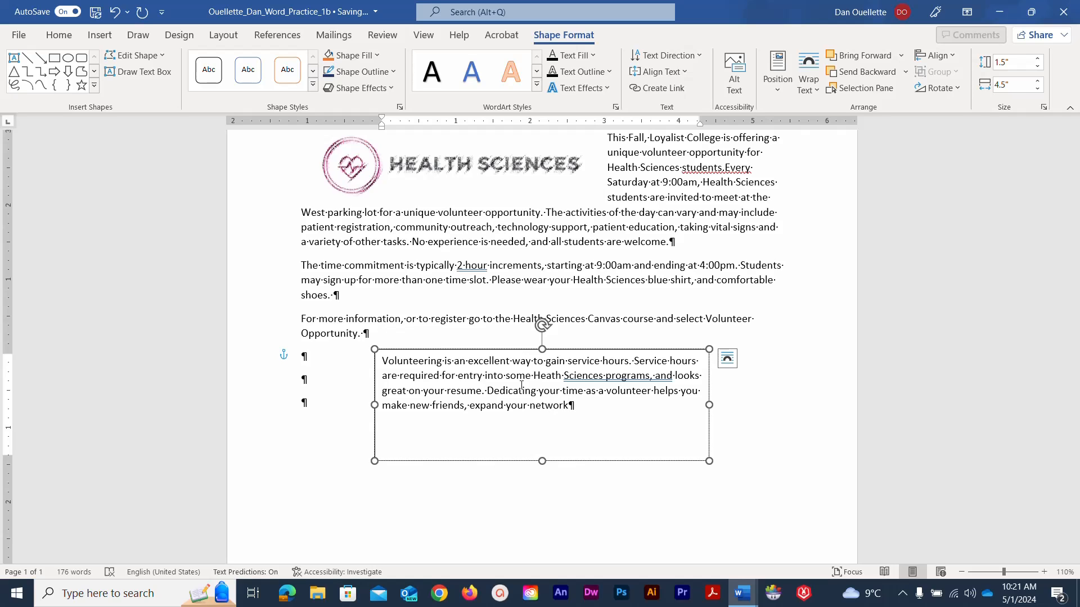
type(" and boost your social skil")
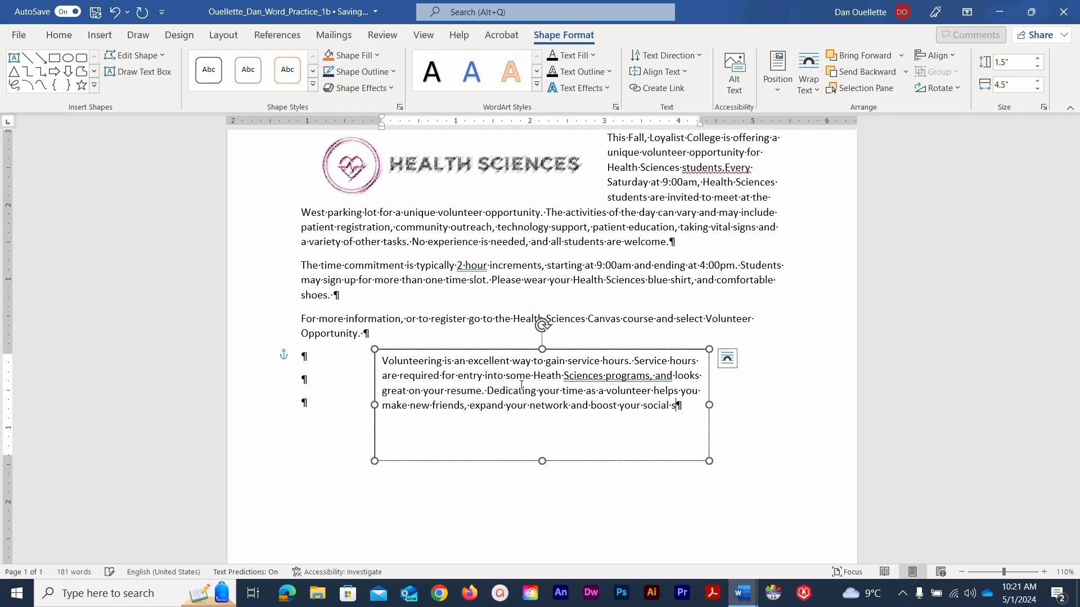
type("ls.")
left_click(97, 11)
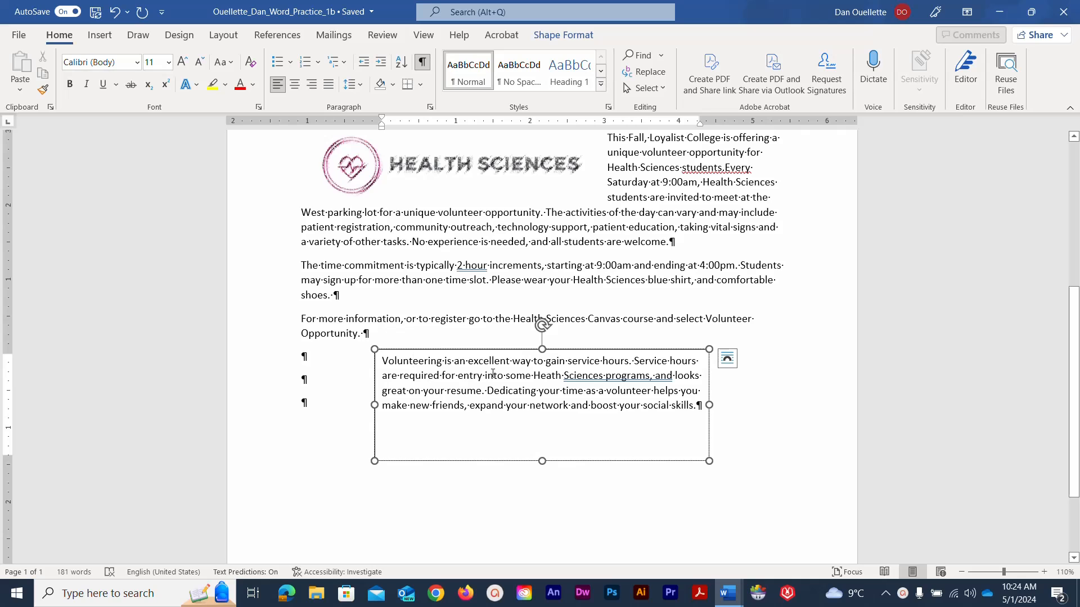
- In the full layout settings, centre the text box horizontally relative to the margin
left_click(729, 359)
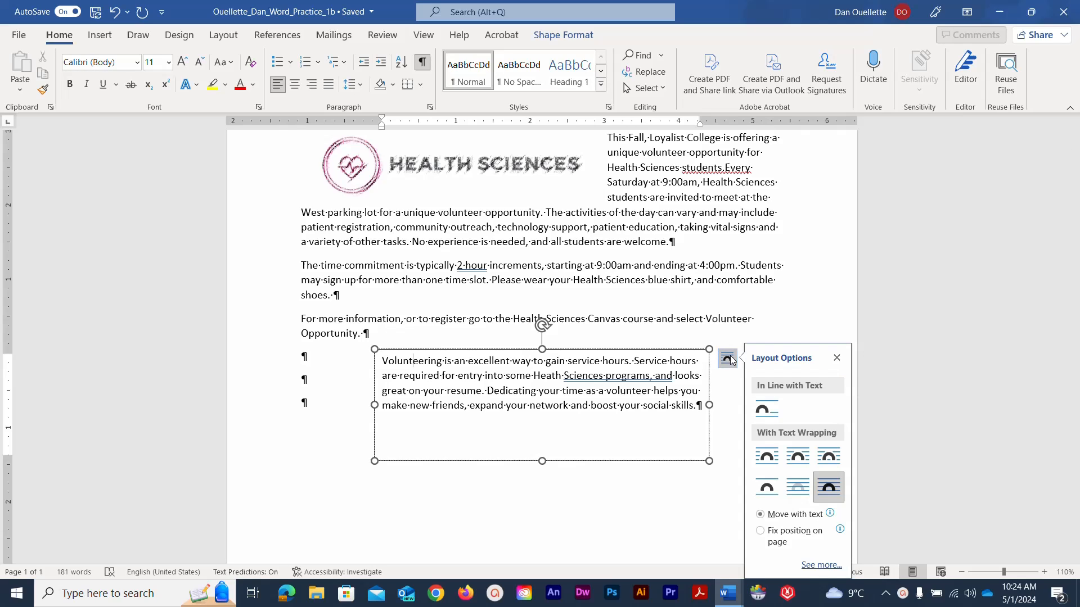
left_click(814, 566)
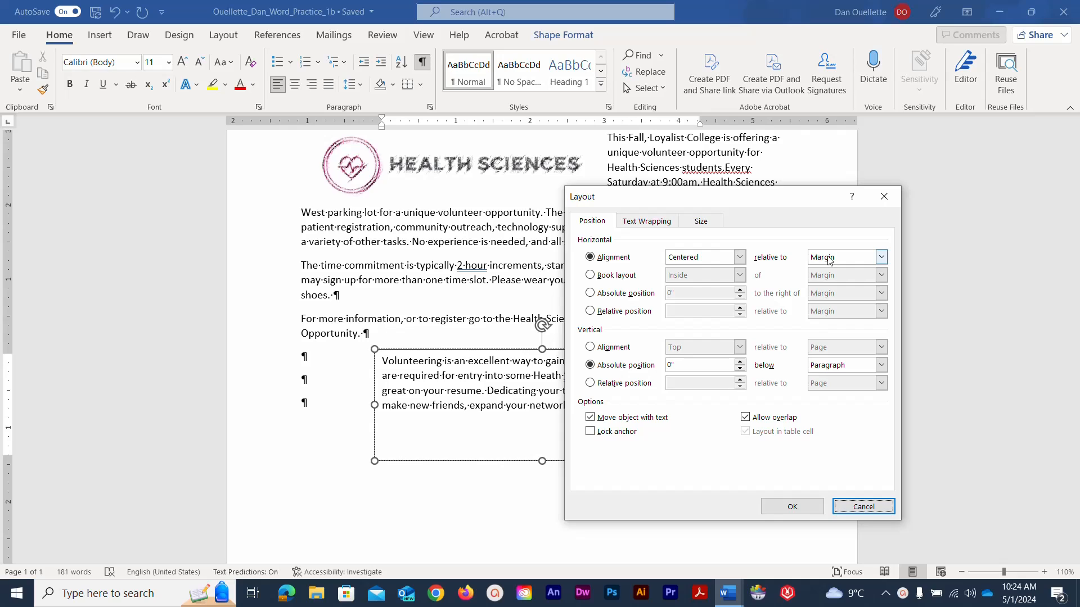
left_click(741, 258)
left_click(741, 259)
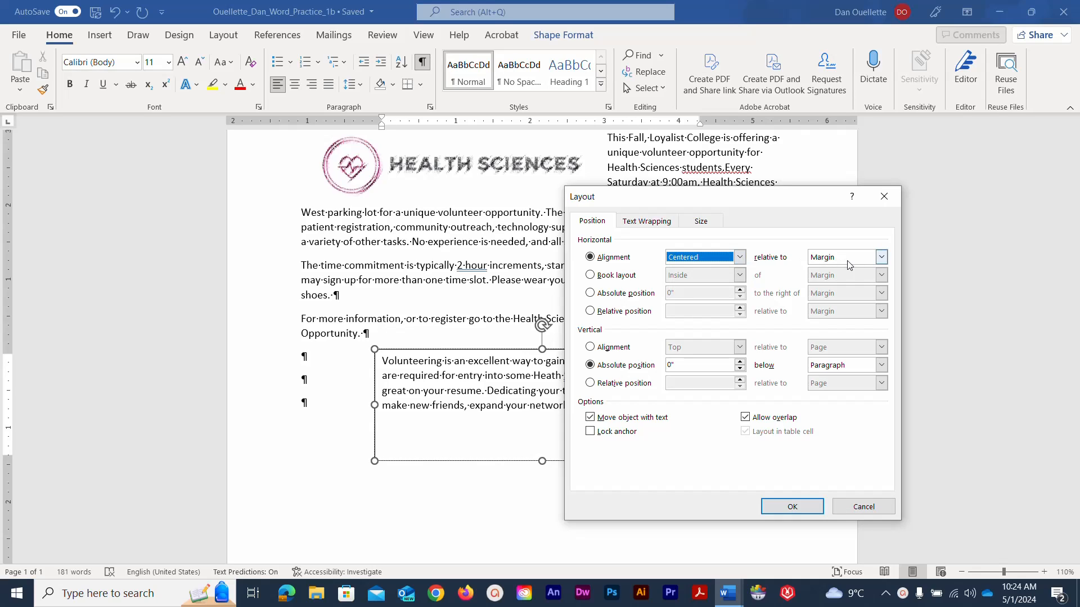
left_click(881, 259)
left_click(881, 259)
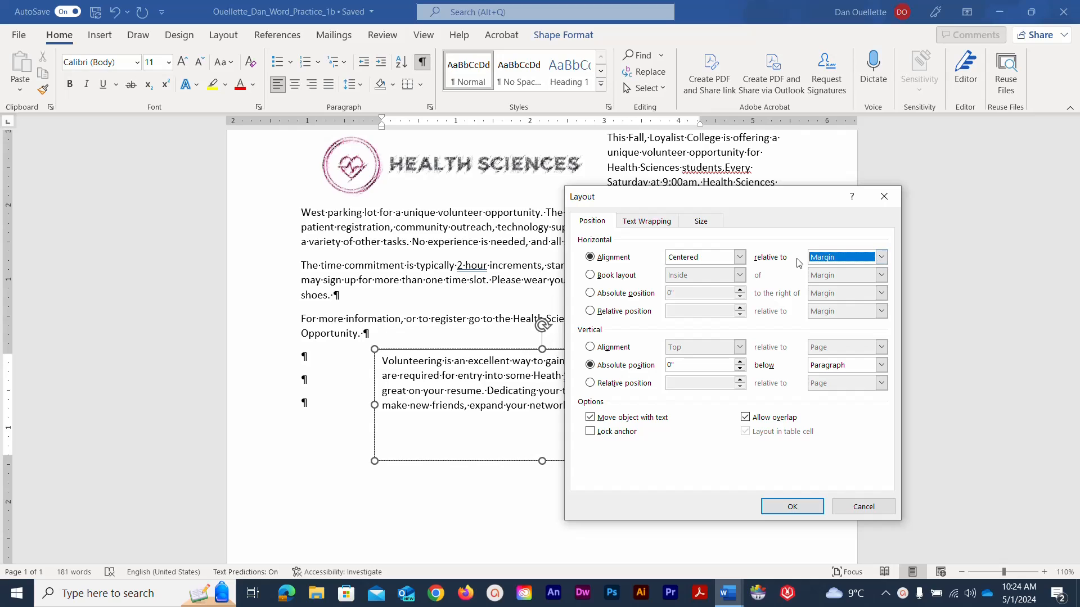
- Set the vertical absolute position to 0.75" below the paragraph, check the size, and apply
left_click(617, 366)
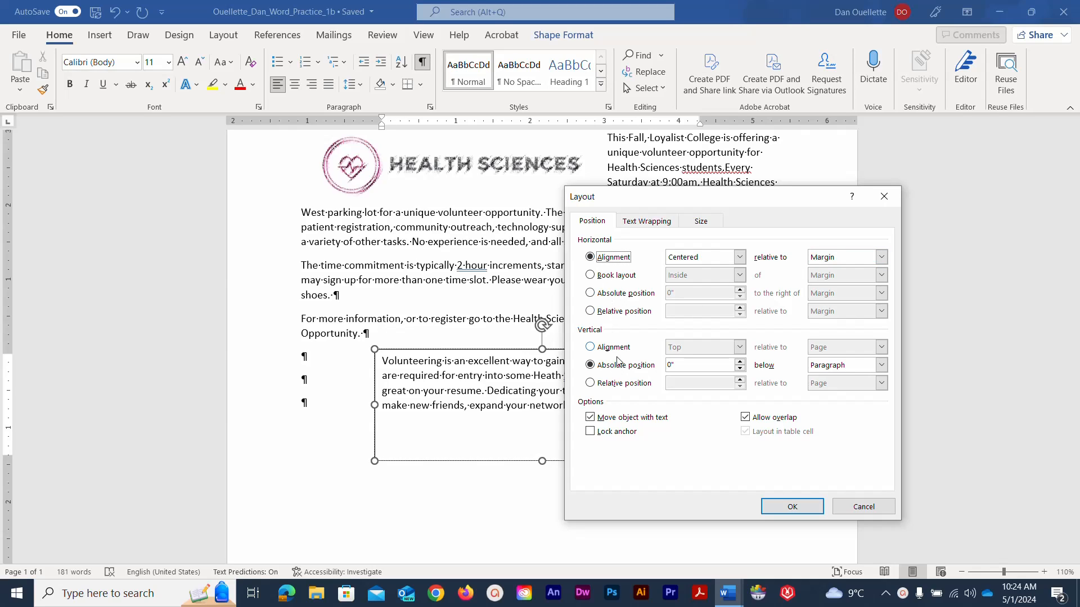
left_click(682, 363)
key("BackSpace")
key("BackSpace")
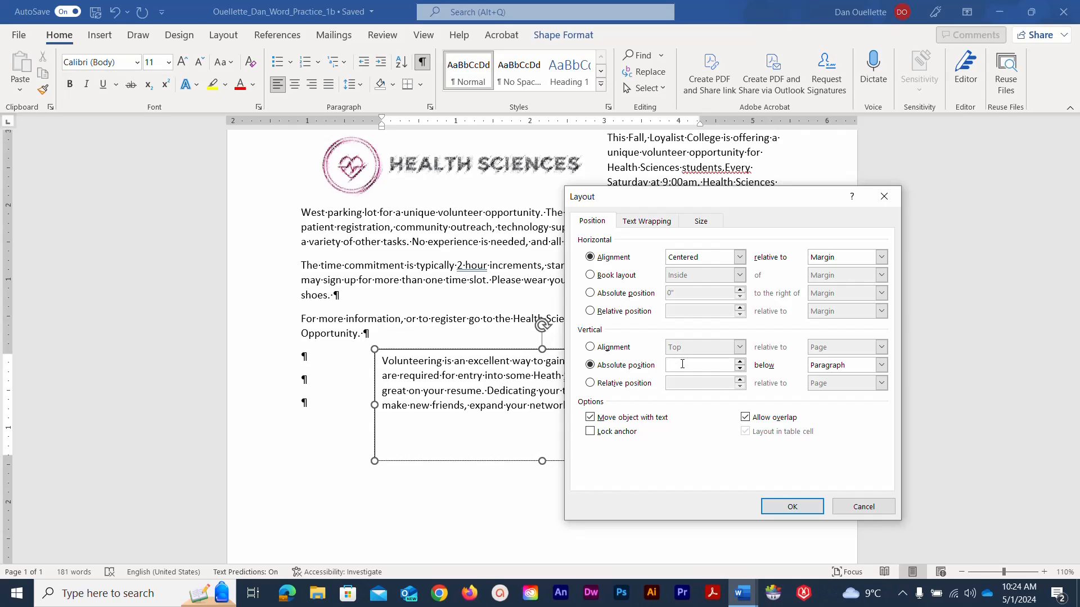
type(".75")
key("Tab")
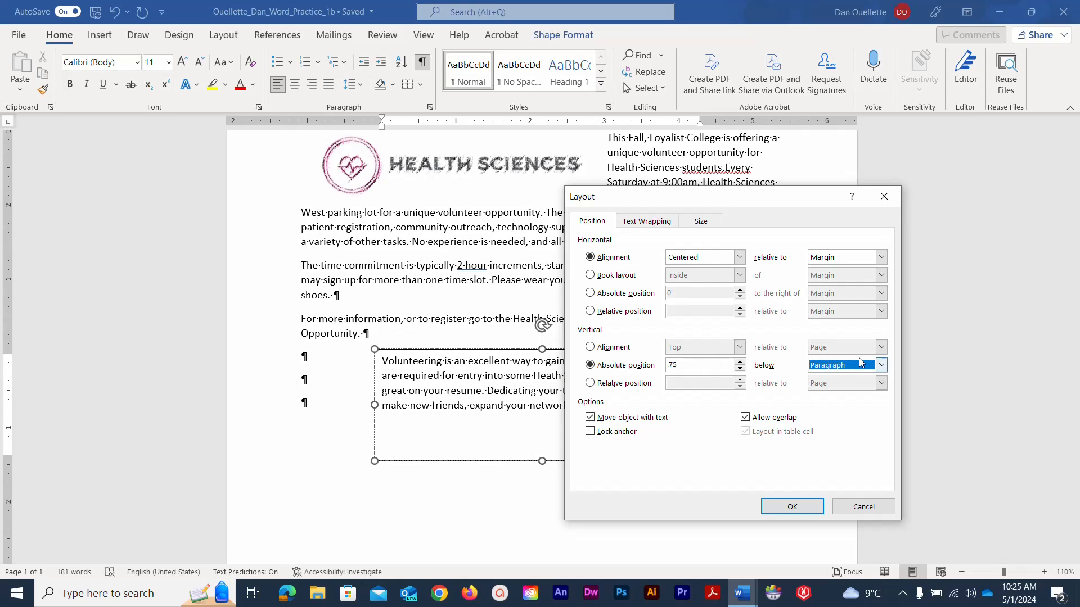
left_click(884, 365)
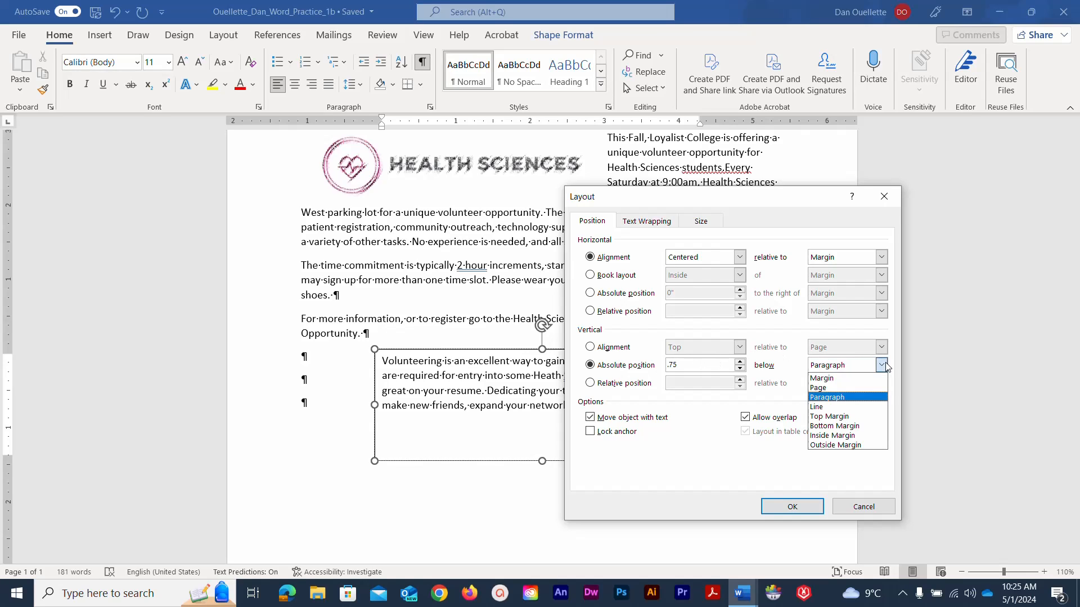
left_click(855, 397)
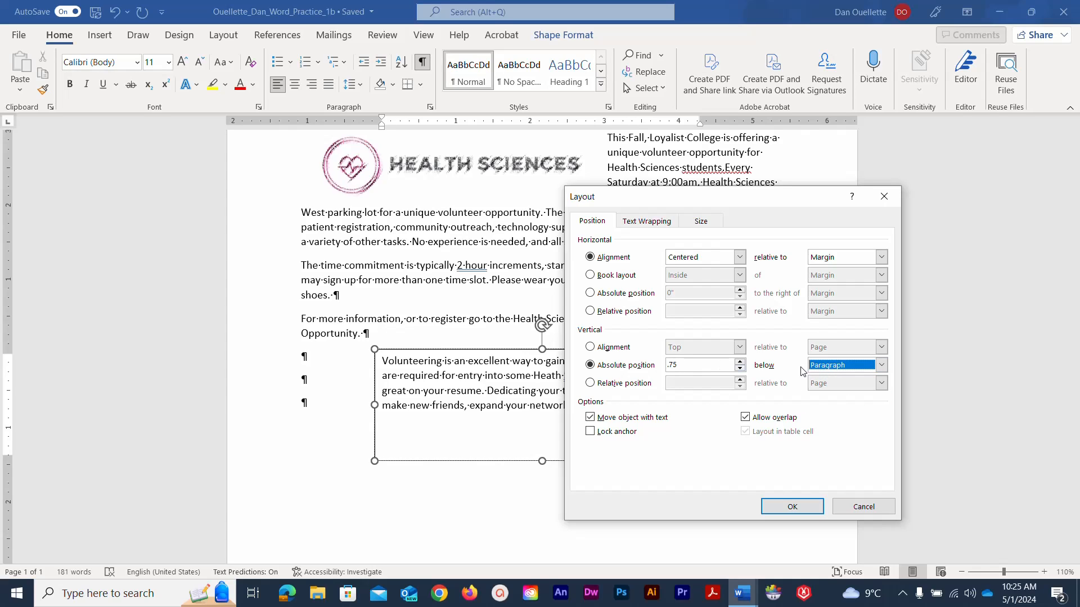
left_click(701, 222)
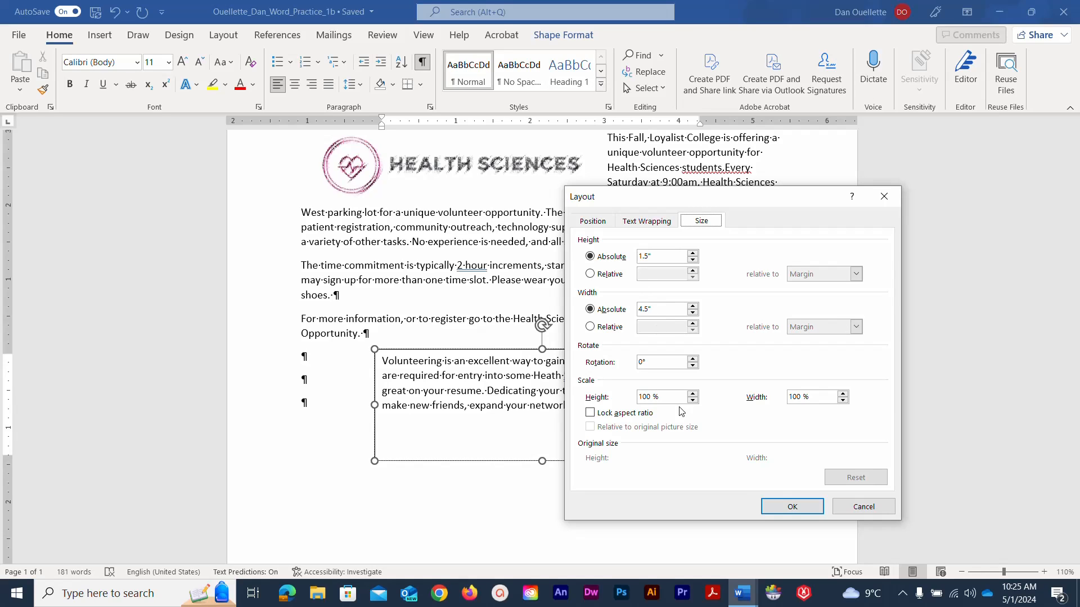
left_click(768, 508)
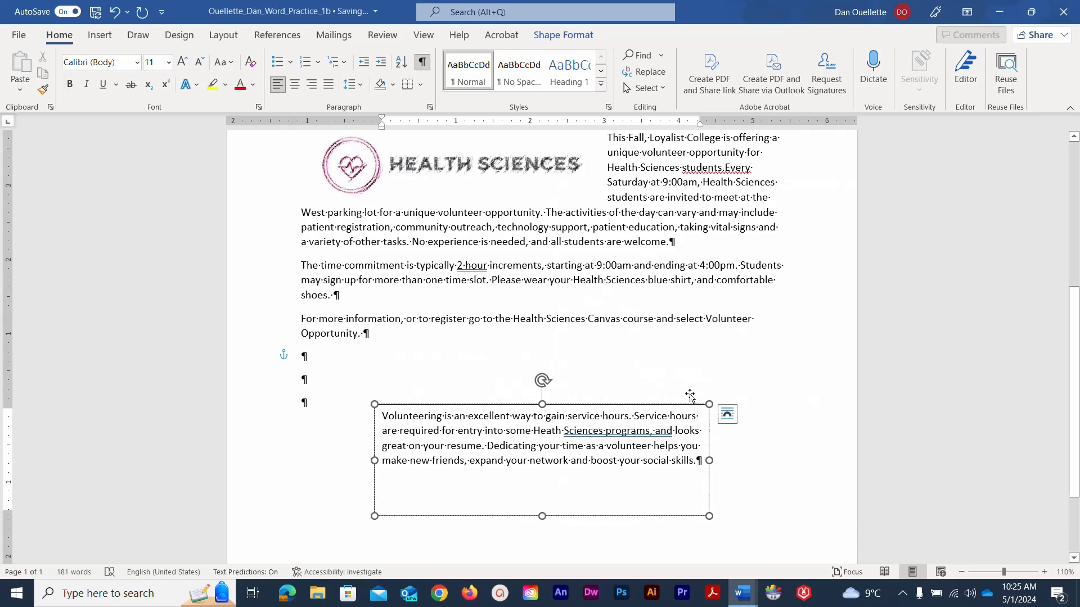
- Save the flyer and give the text box a dark blue shape outline
left_click(95, 12)
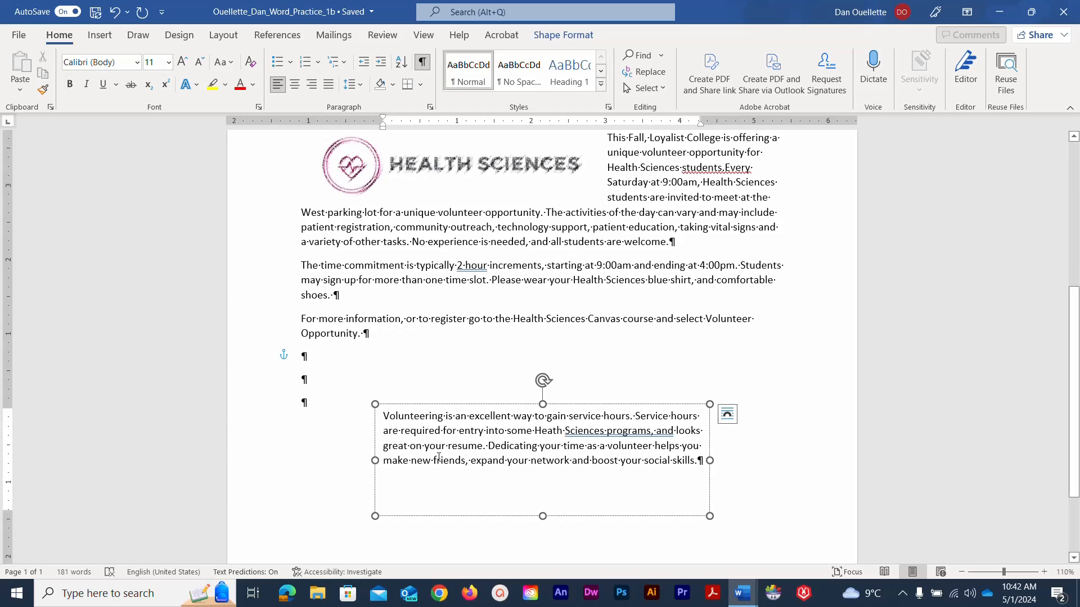
left_click(587, 35)
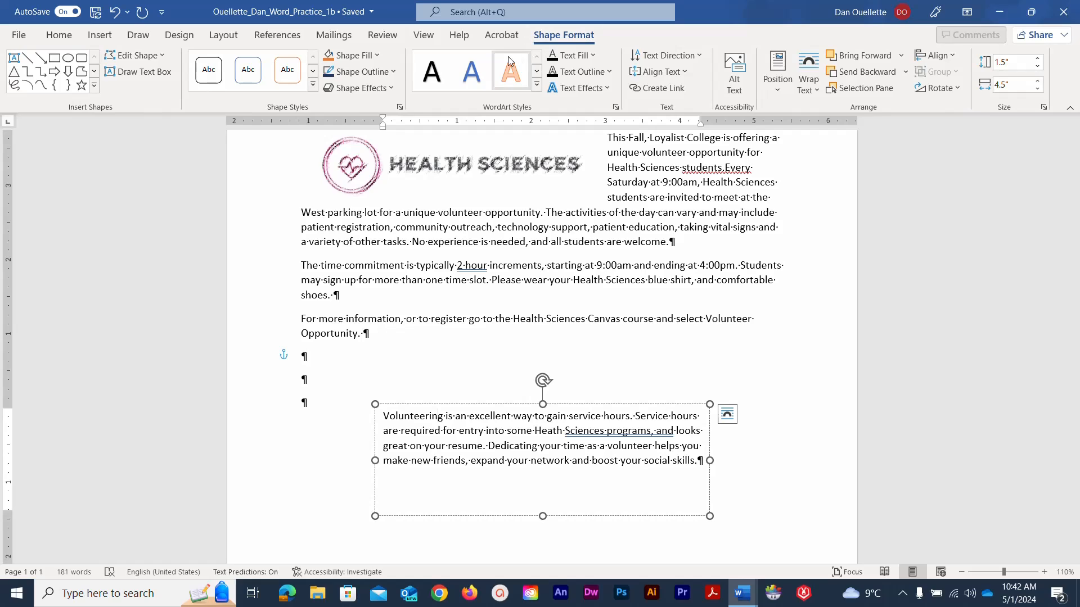
left_click(394, 73)
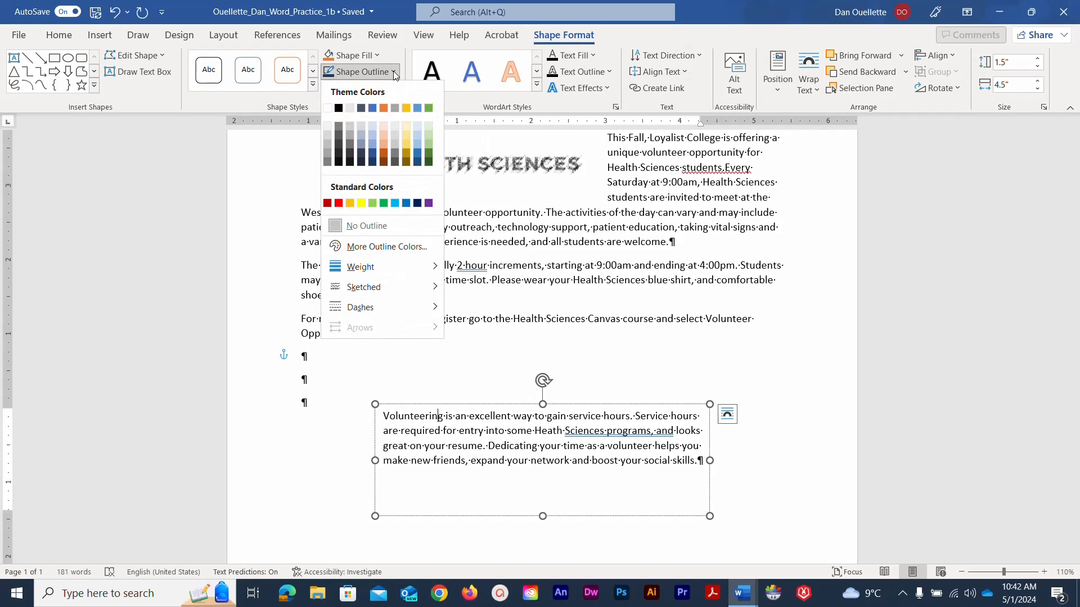
left_click(373, 163)
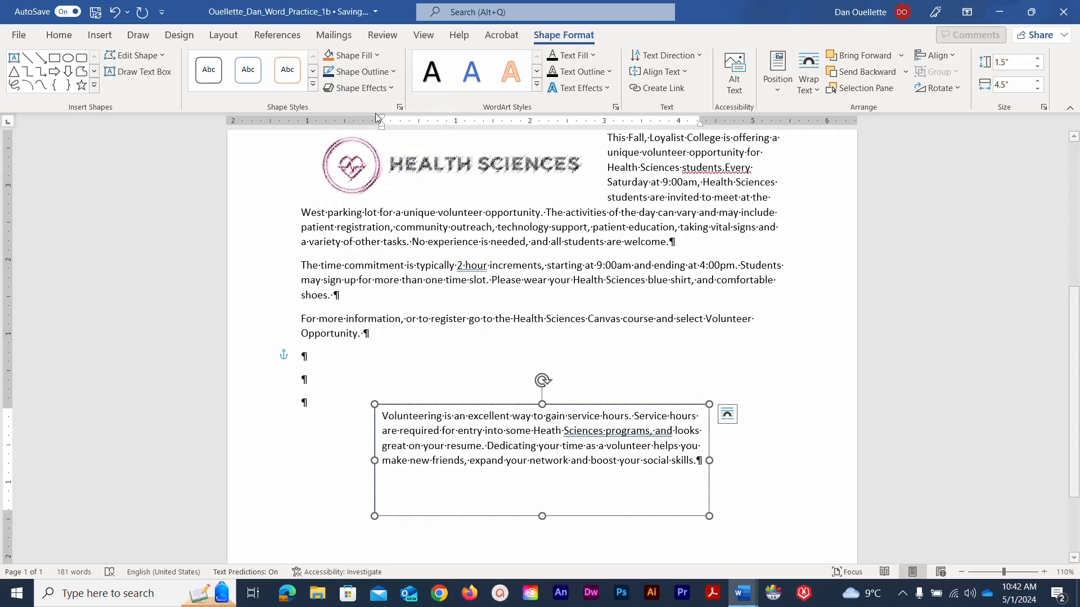
- Apply the Offset: Center outer shadow to the text box
left_click(392, 87)
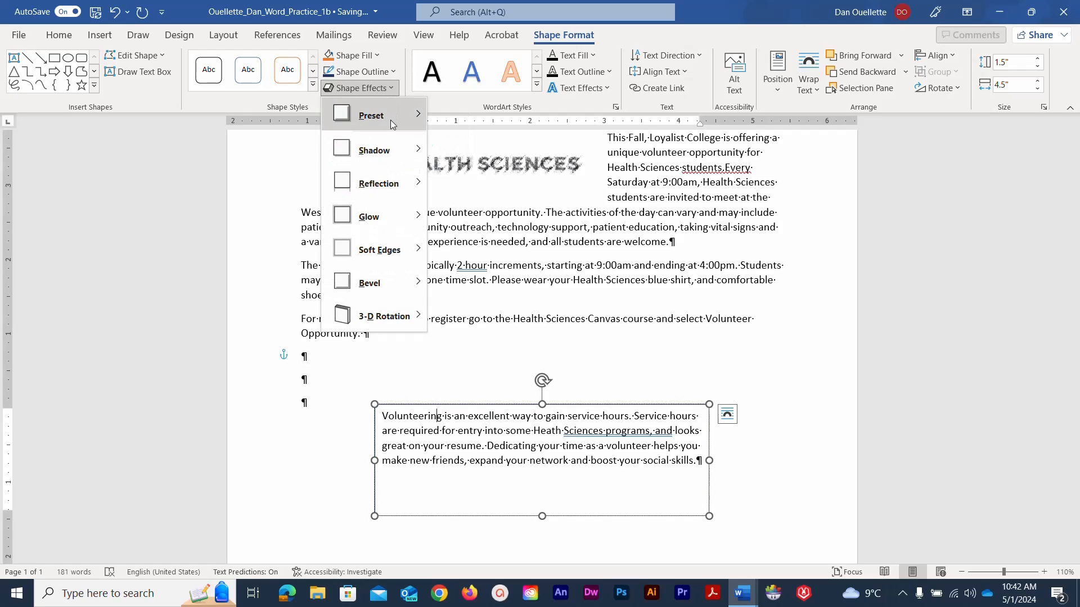
mouse_move(392, 151)
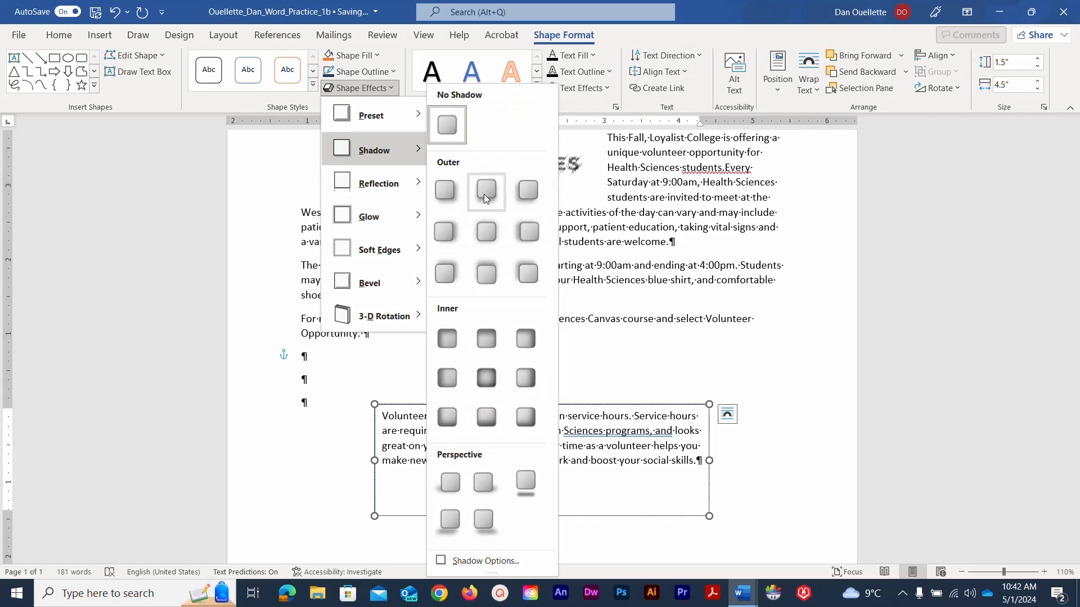
left_click(487, 231)
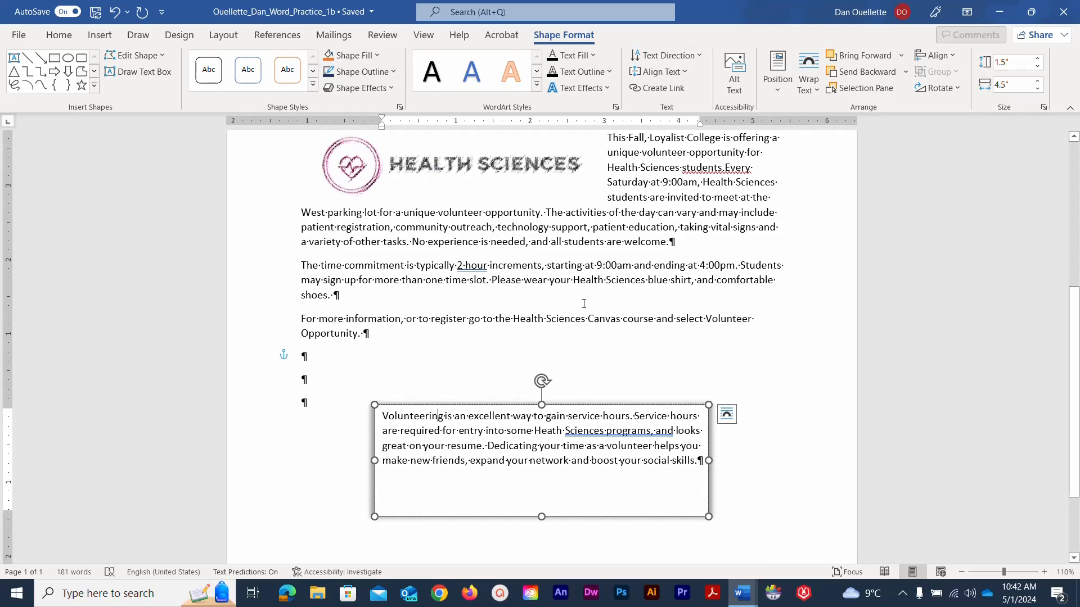
- Format the text box paragraph as 14 pt italic, centred text
left_click_drag(701, 489, 392, 421)
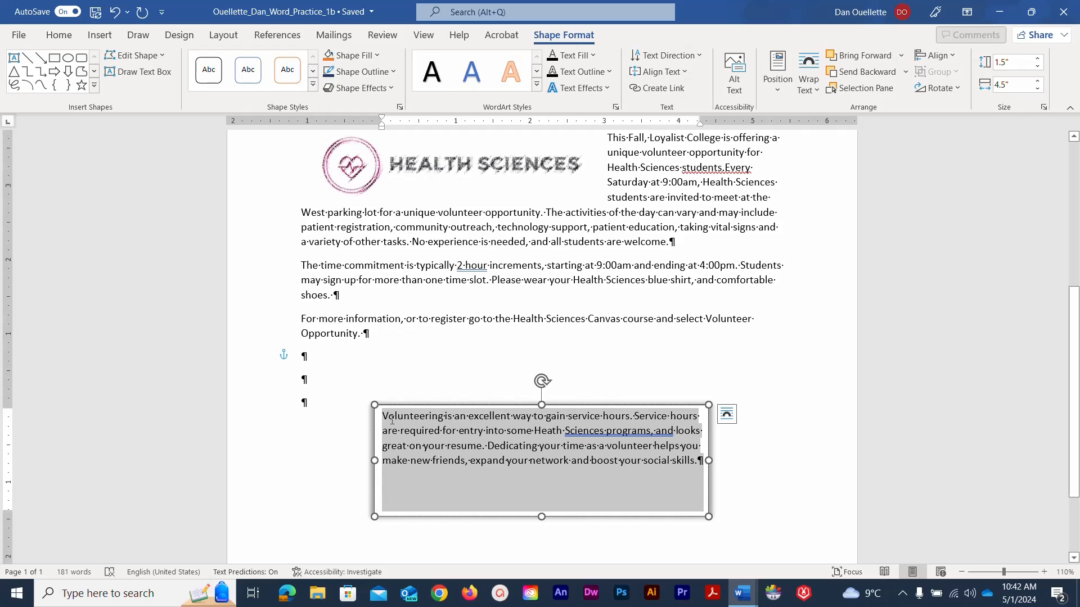
left_click_drag(392, 420, 392, 421)
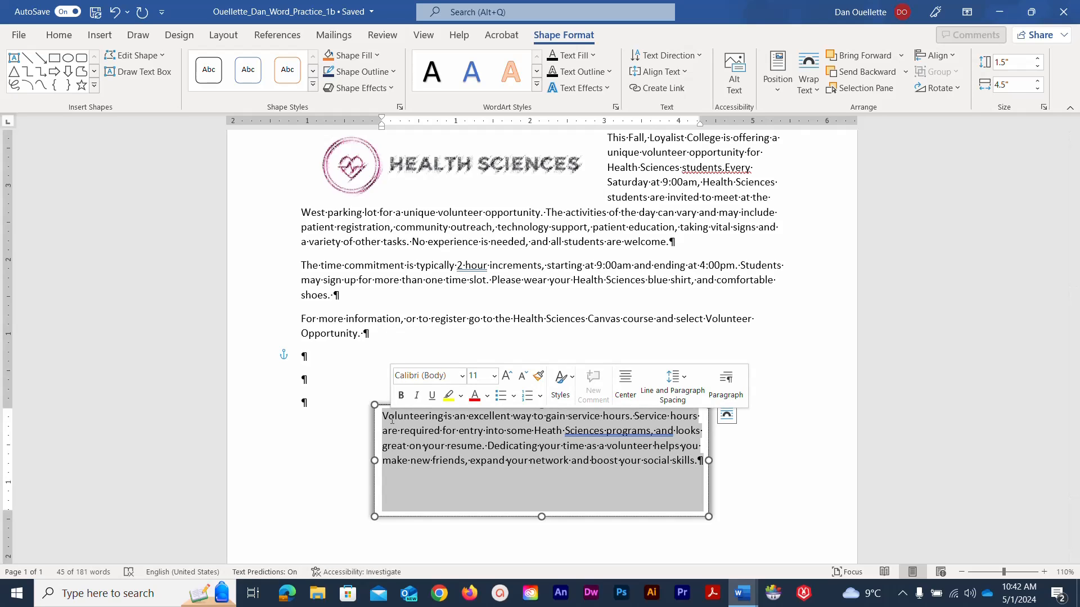
left_click(493, 376)
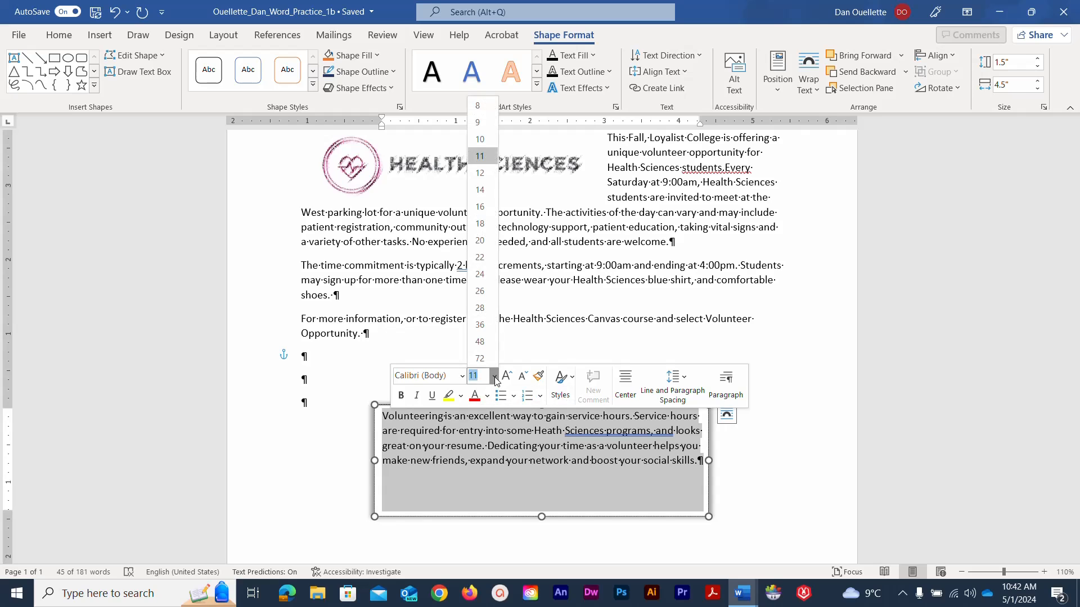
left_click(486, 191)
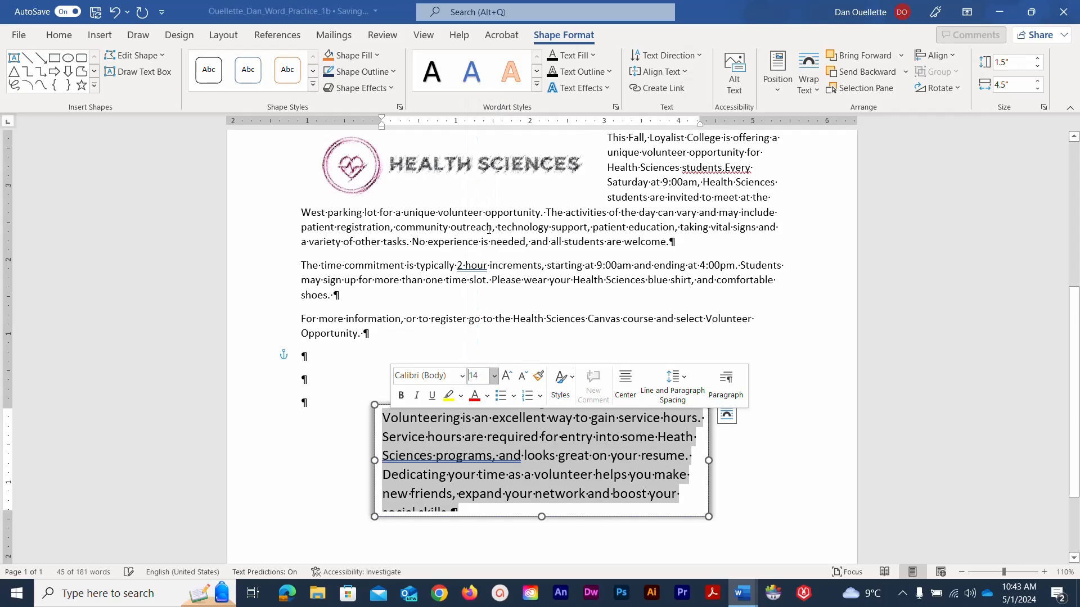
left_click(417, 396)
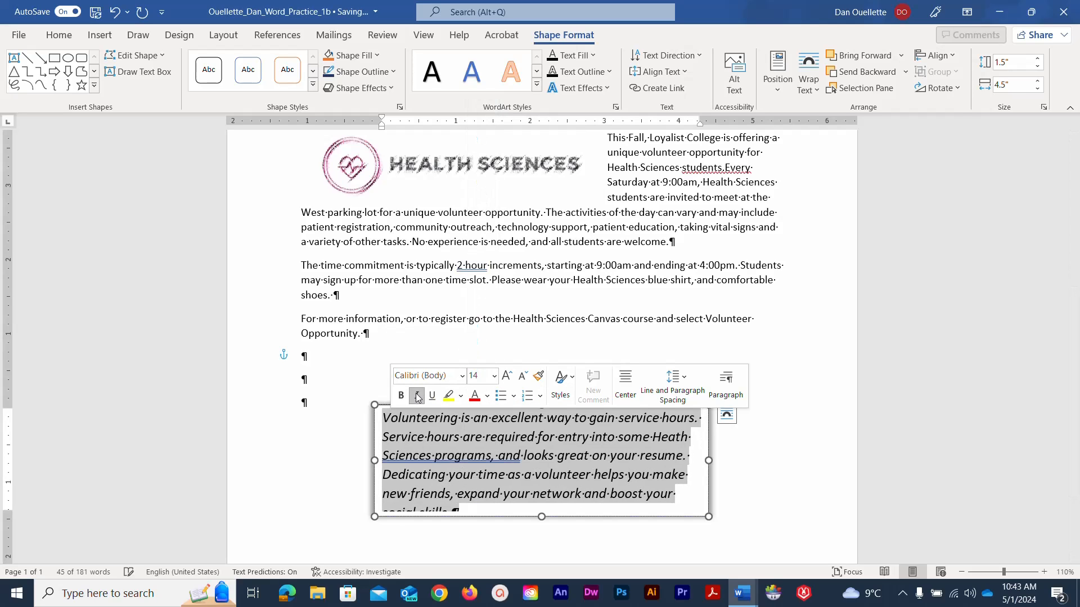
left_click(616, 384)
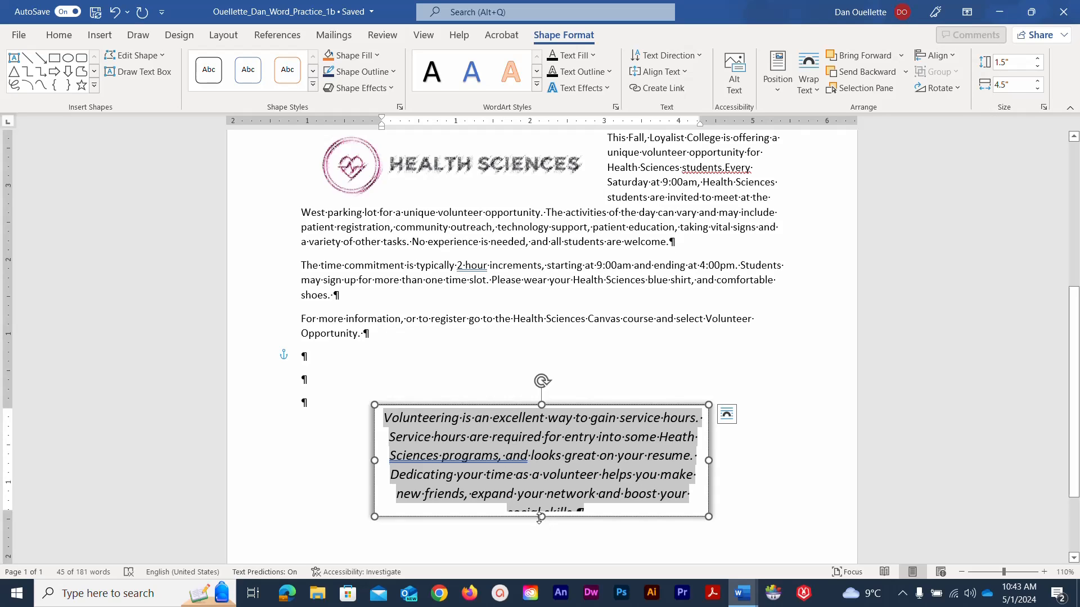
- Drag the text box's bottom edge down so it is 1.66" tall and shows all text
left_click_drag(541, 517, 541, 528)
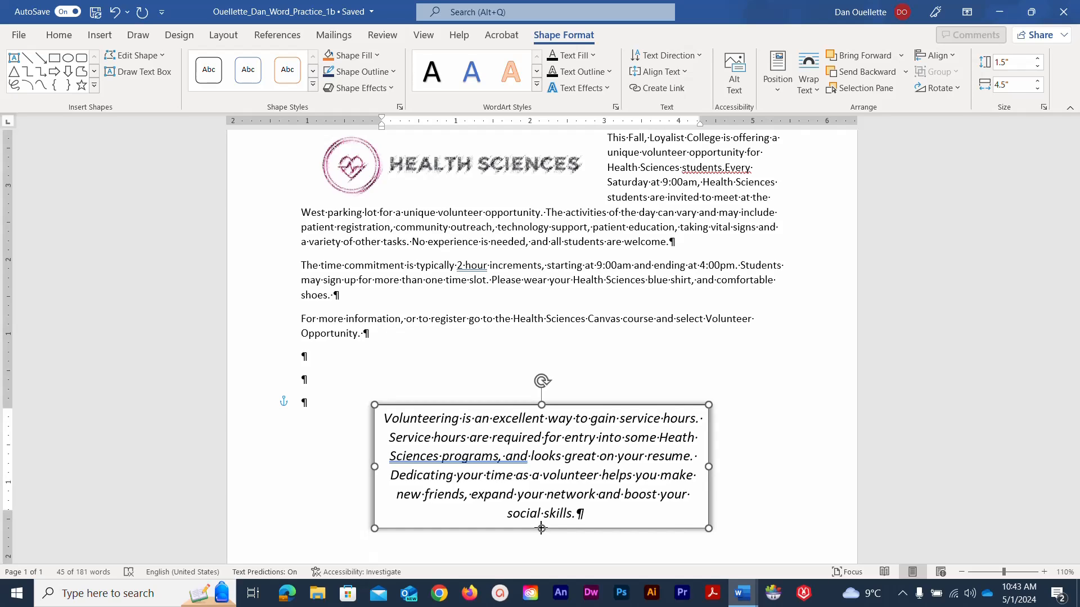
left_click_drag(541, 529, 541, 528)
- Save the flyer and switch to the Insert ribbon
left_click(99, 14)
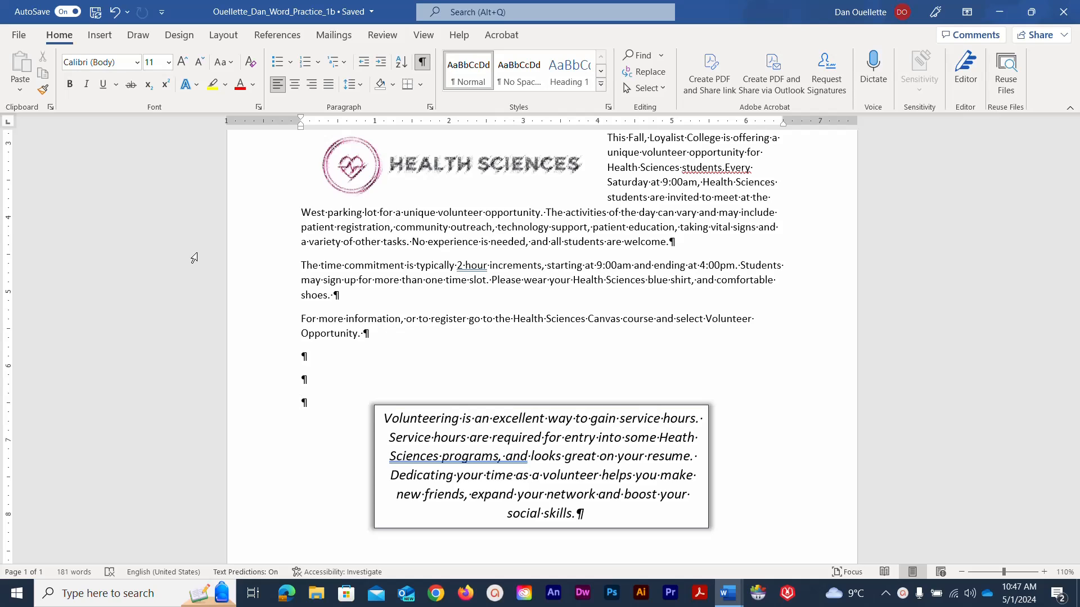
left_click(101, 37)
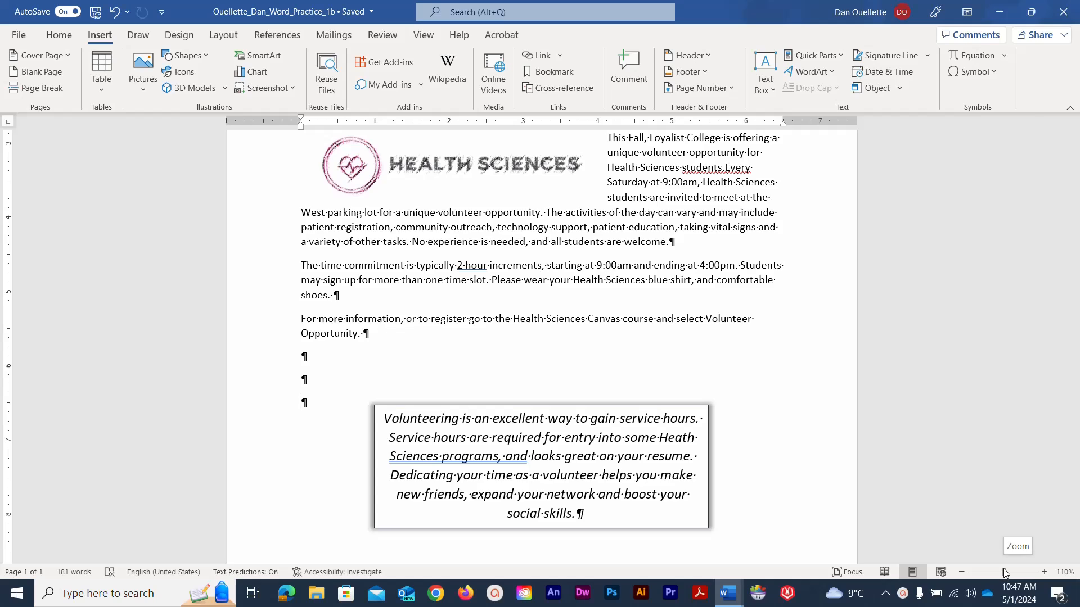
- Insert the File Name field into the page footer, then close the footer to resume editing
left_click_drag(1004, 572, 985, 571)
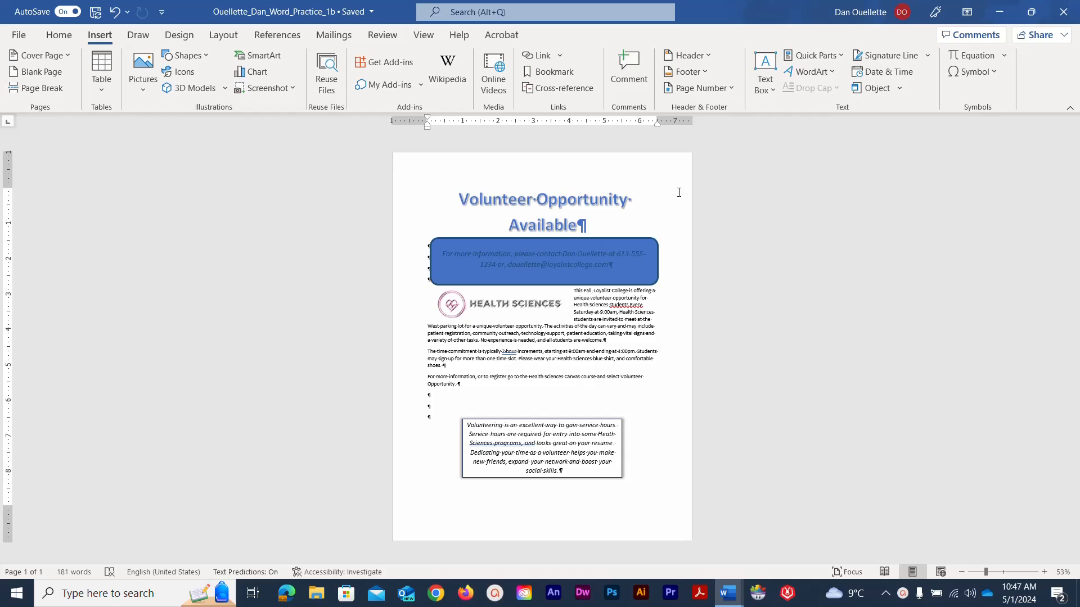
left_click(706, 72)
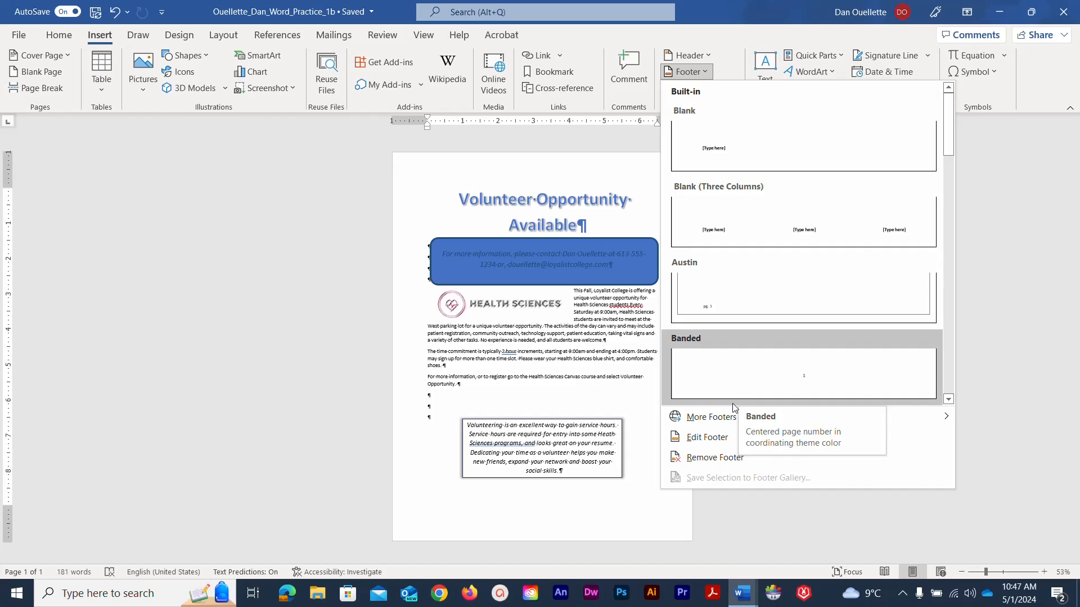
left_click(722, 441)
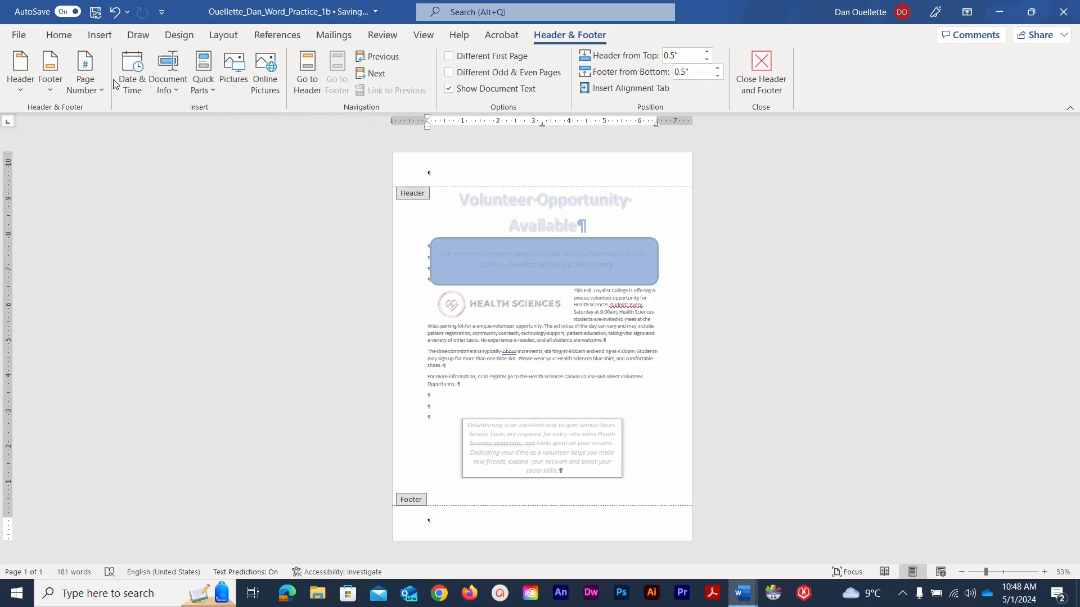
left_click(175, 92)
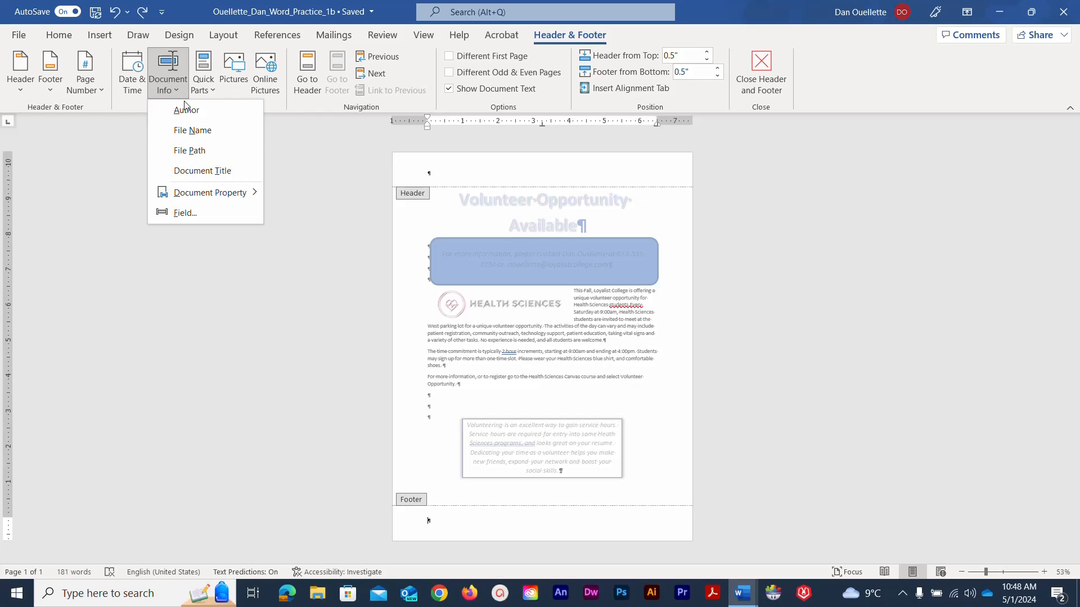
left_click(193, 131)
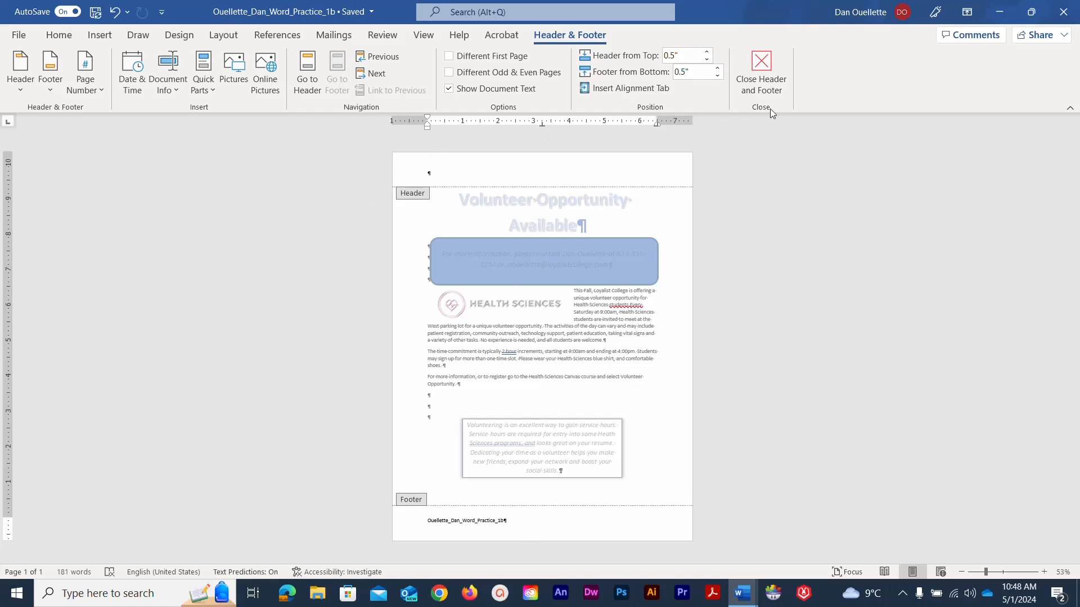
left_click(763, 55)
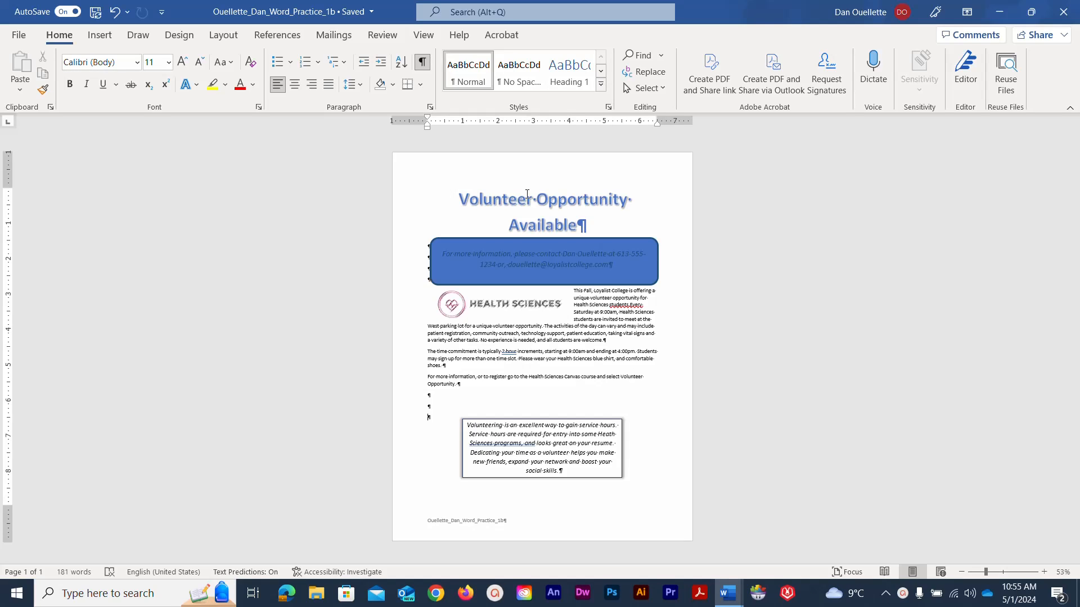
- In Page Borders, choose the Shadow setting with a double-line border style
left_click(180, 37)
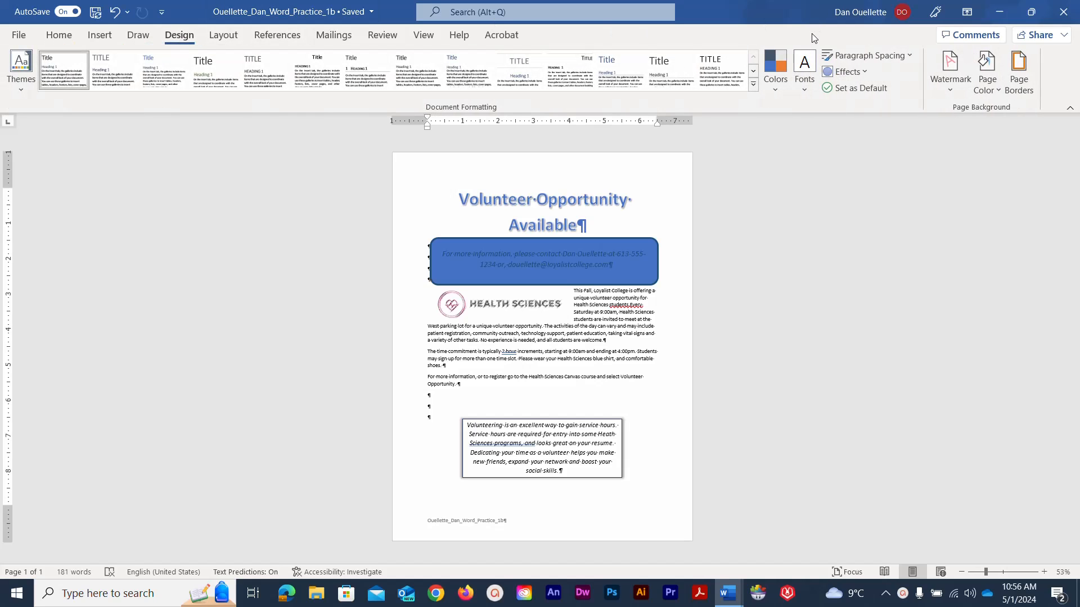
left_click(1019, 69)
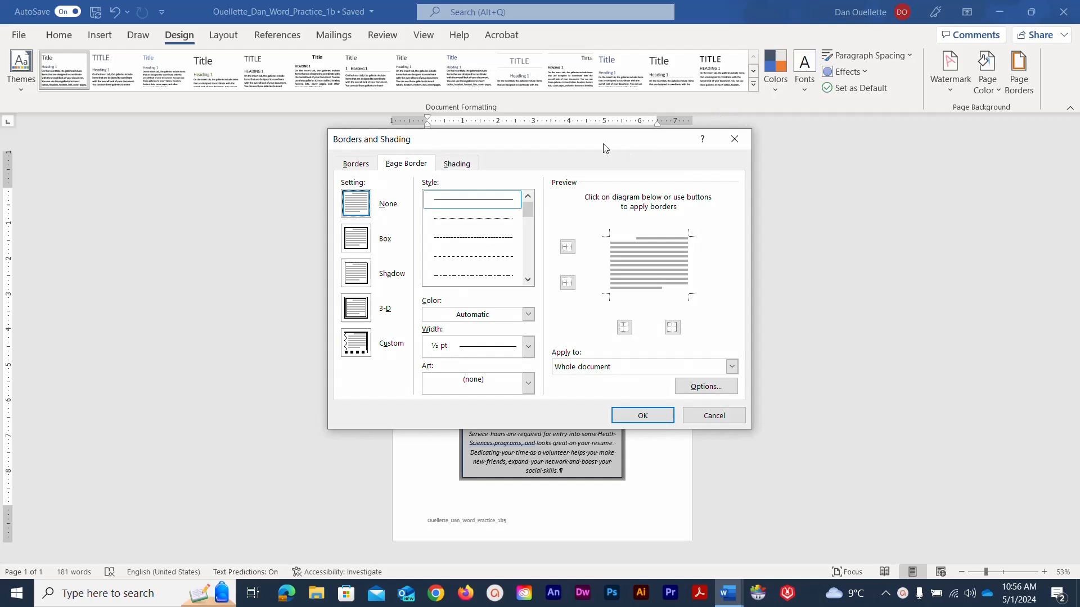
mouse_move(603, 142)
left_mouse_down()
mouse_move(671, 163)
mouse_move(767, 166)
mouse_move(778, 147)
left_mouse_up()
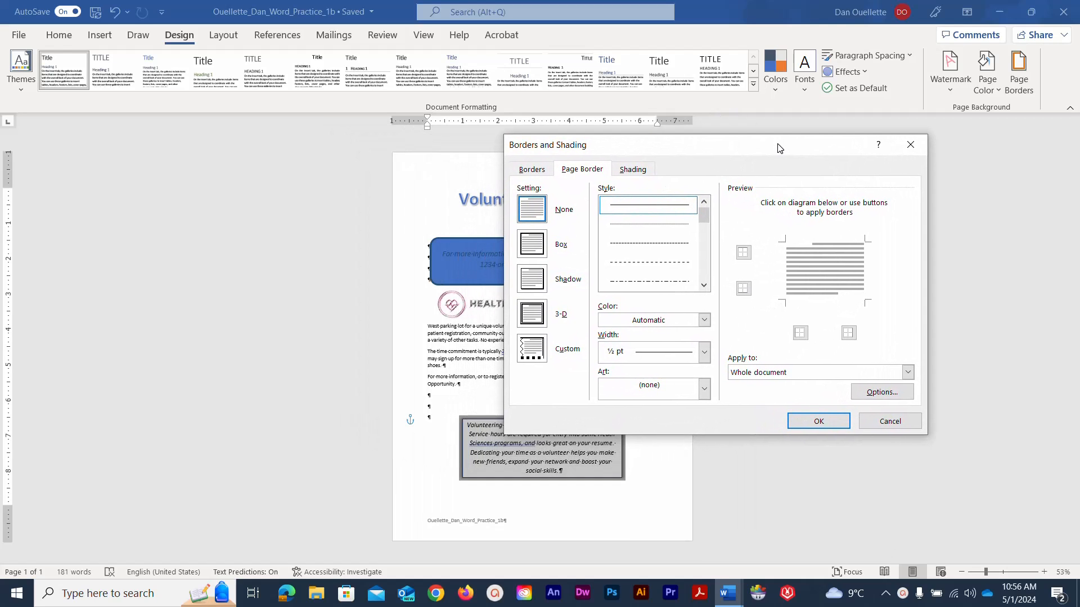
left_click(537, 281)
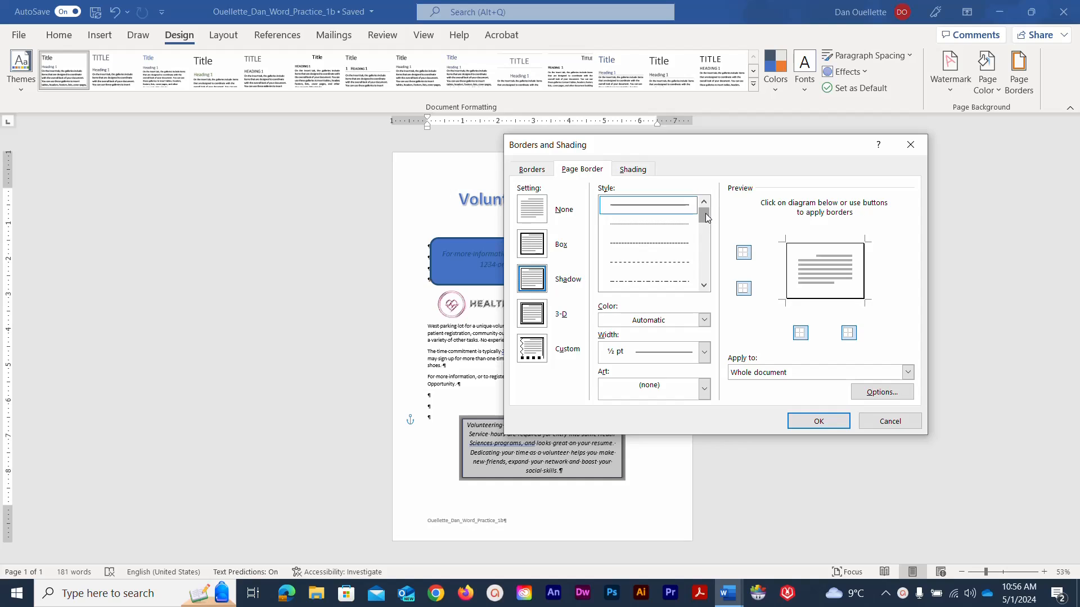
left_click_drag(704, 219, 705, 228)
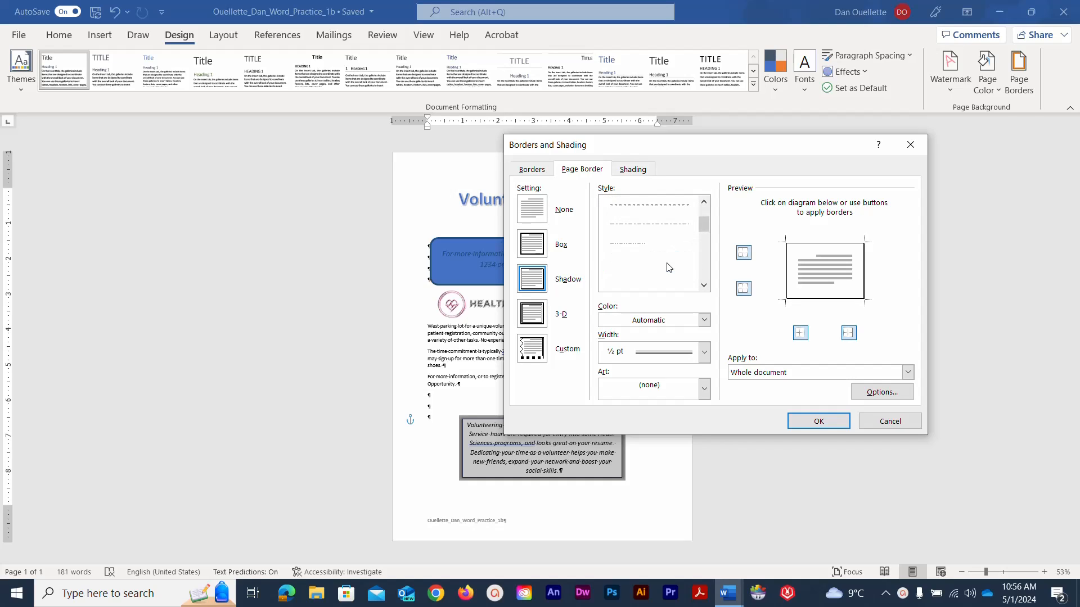
left_click(669, 270)
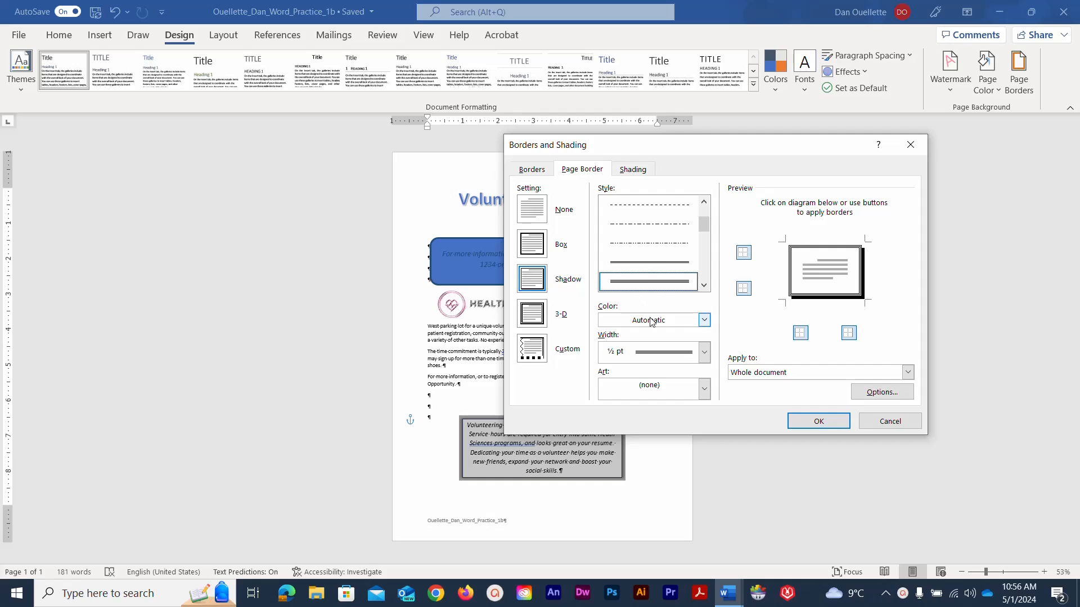
- Colour the border Blue Accent 1, apply it to the whole document, and confirm
left_click(704, 321)
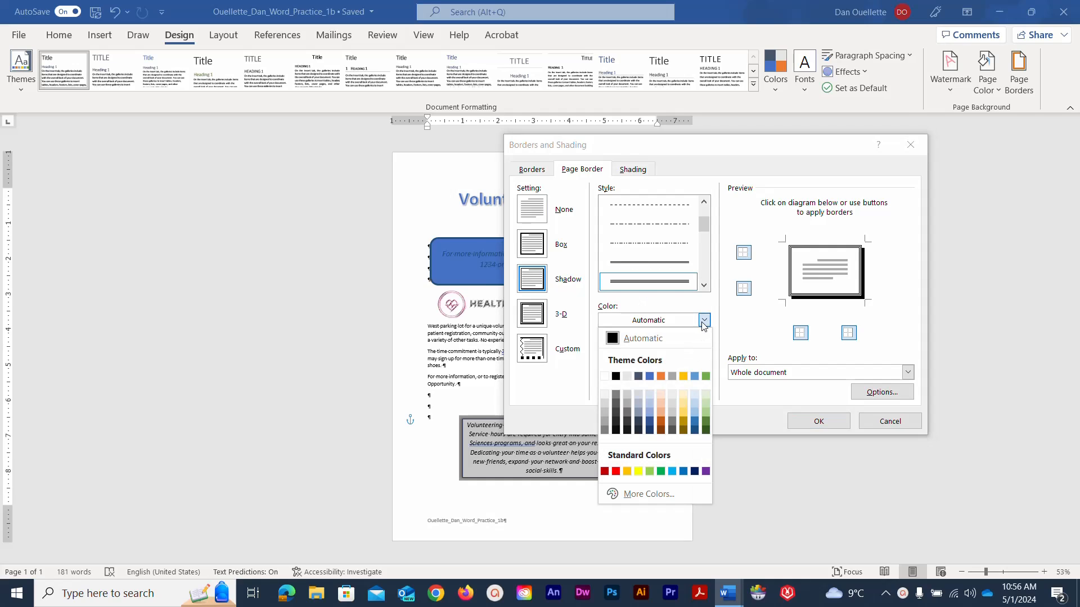
left_click(650, 431)
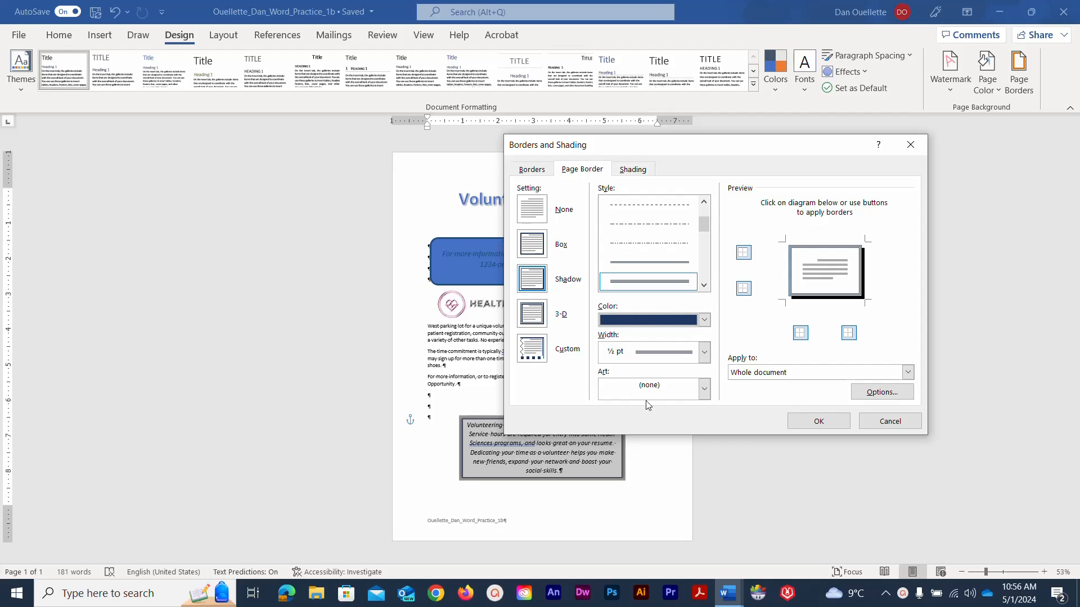
left_click(738, 379)
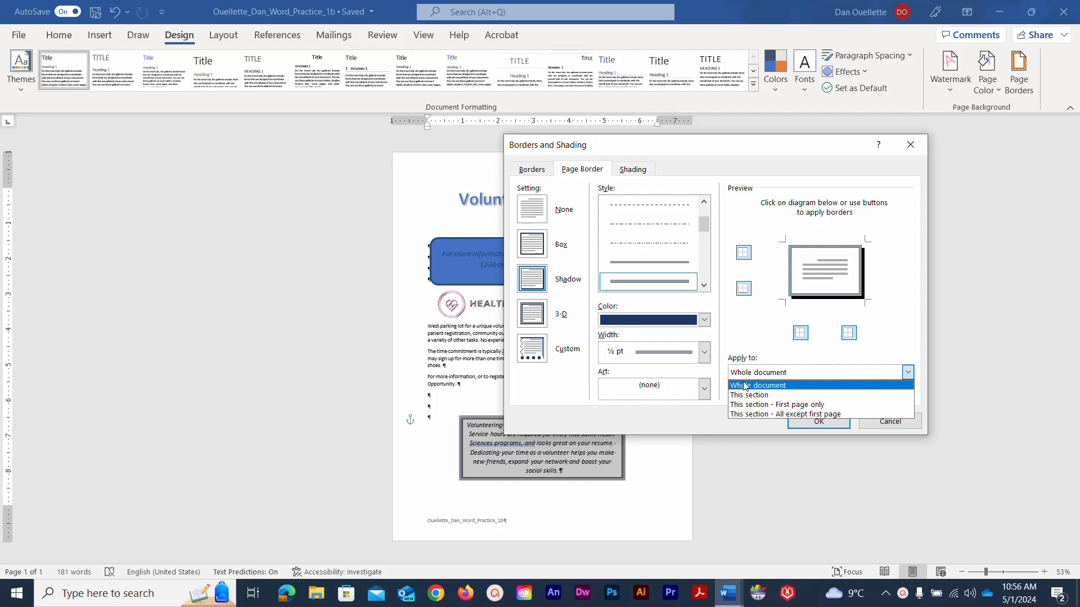
left_click(744, 383)
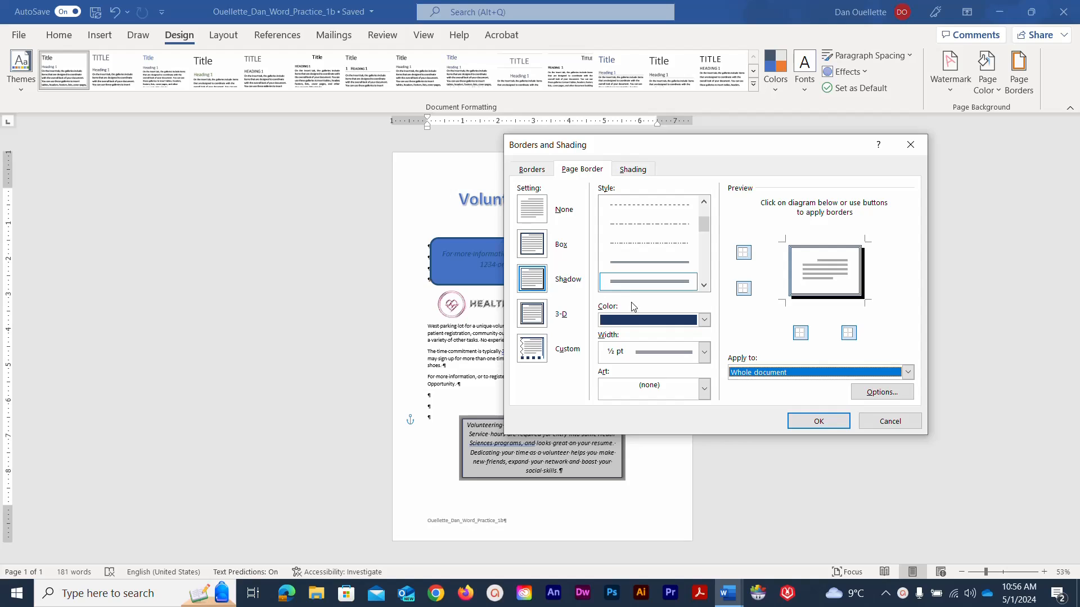
left_click(703, 320)
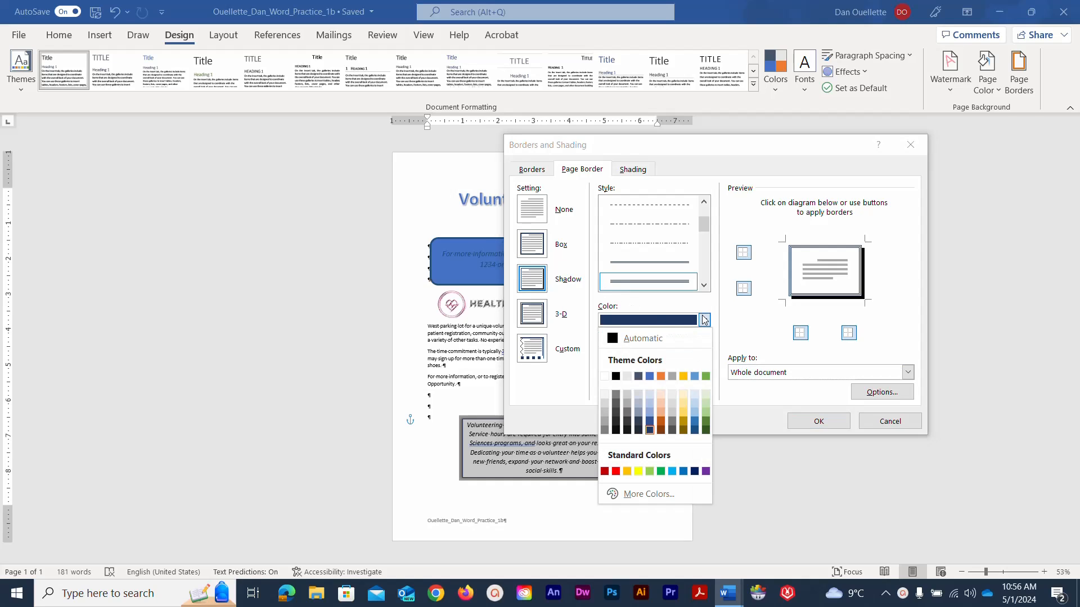
left_click(649, 376)
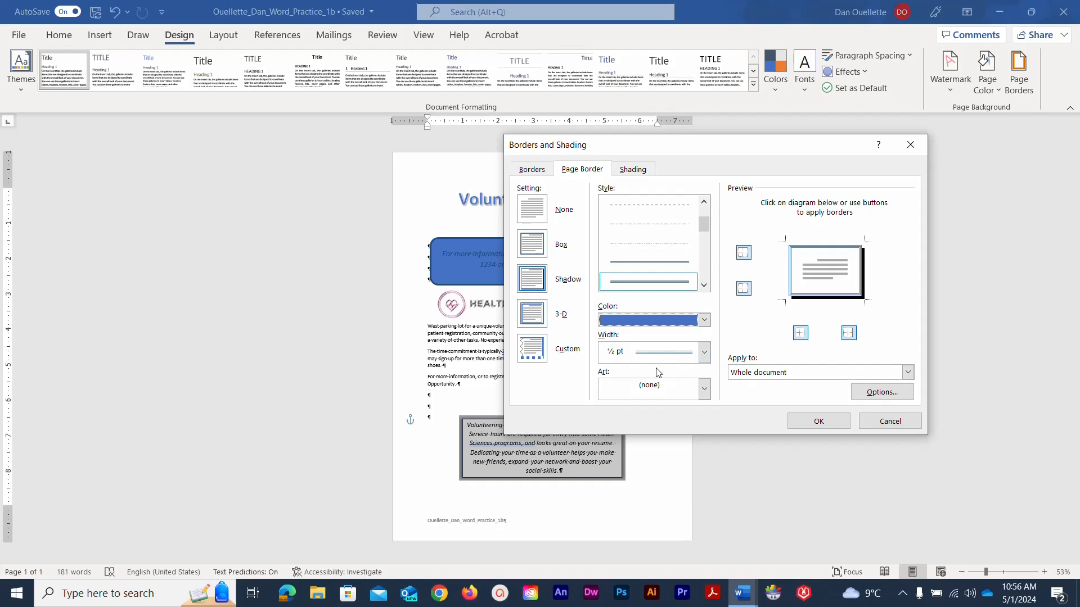
left_click(752, 372)
left_click(751, 386)
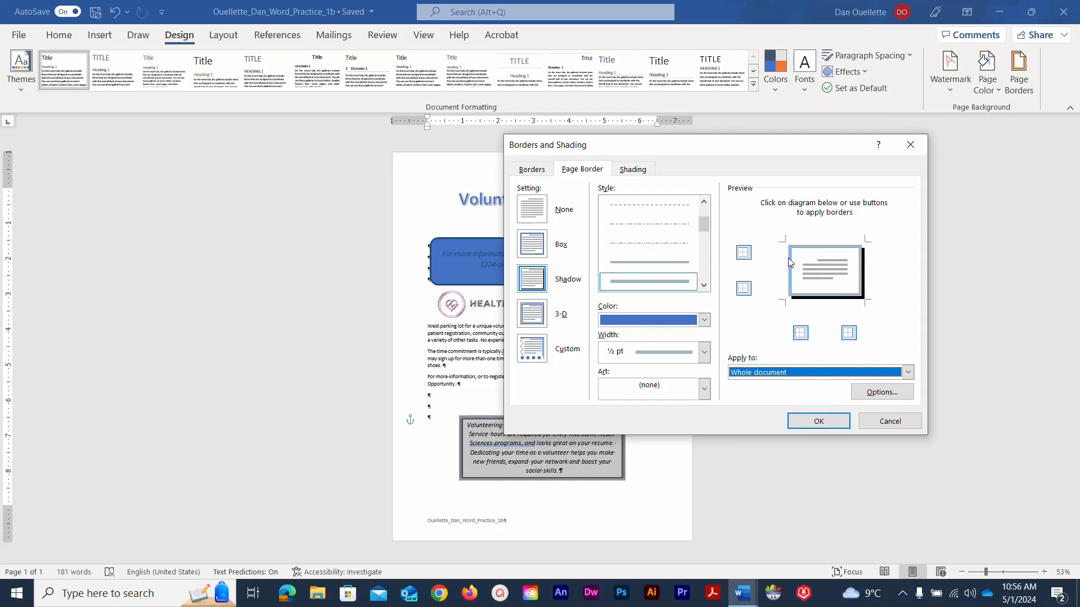
left_click(815, 422)
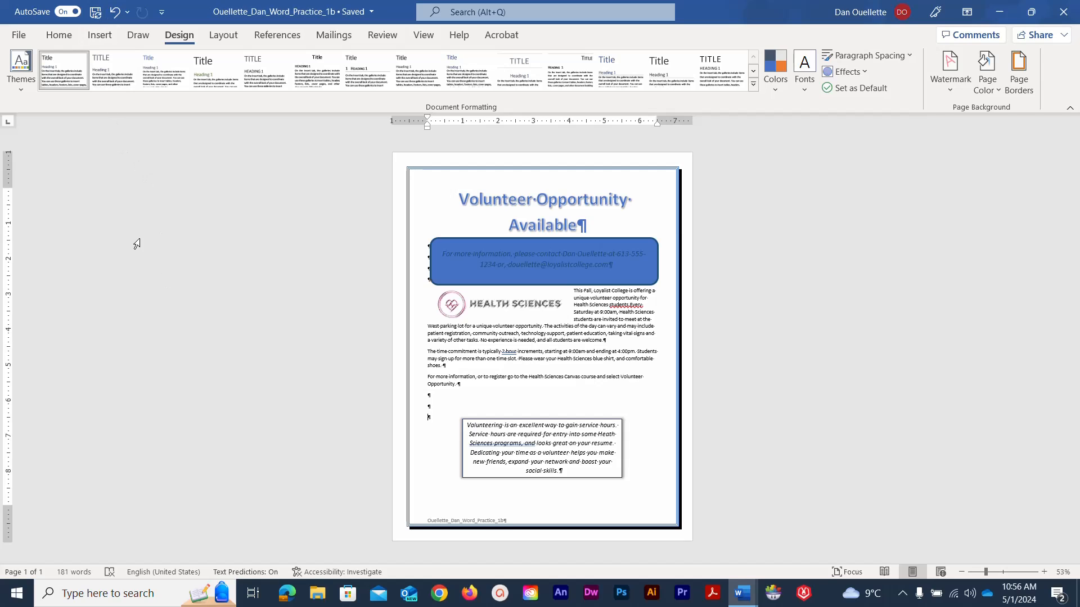
- Turn off Show/Hide ¶ on the Home tab to hide formatting marks
left_click(57, 36)
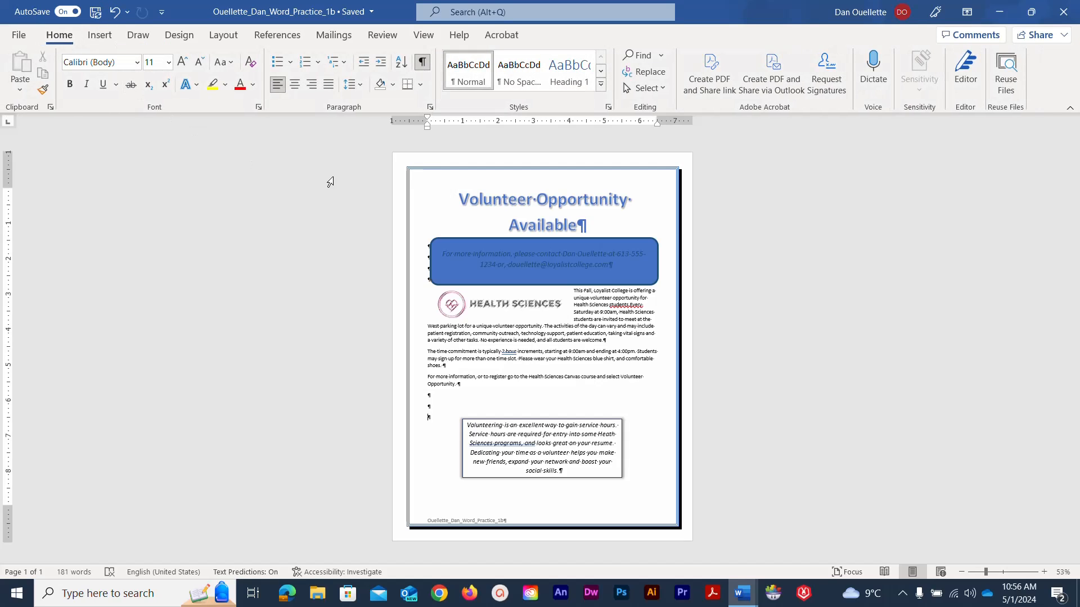
left_click(422, 63)
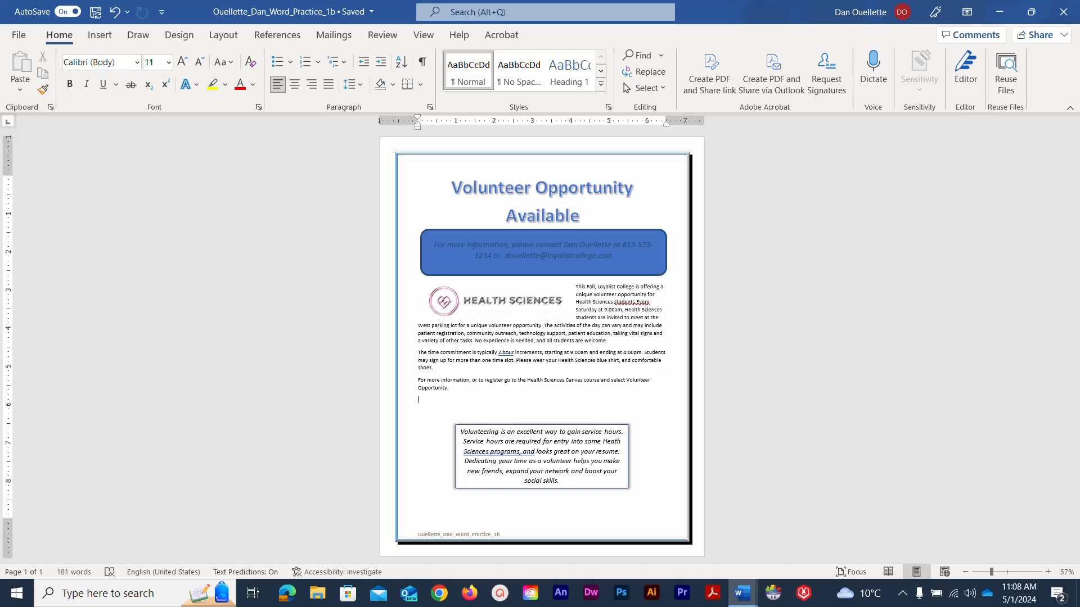
- Under File > Info, show all properties and add the tags 'trainee, flyer, internship'
left_click(21, 36)
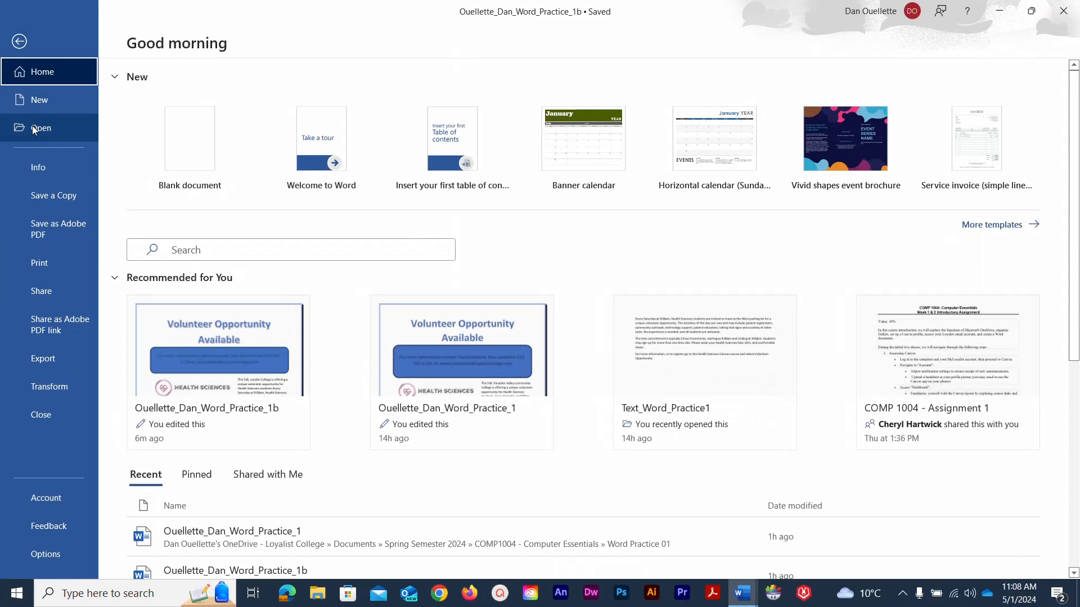
left_click(32, 167)
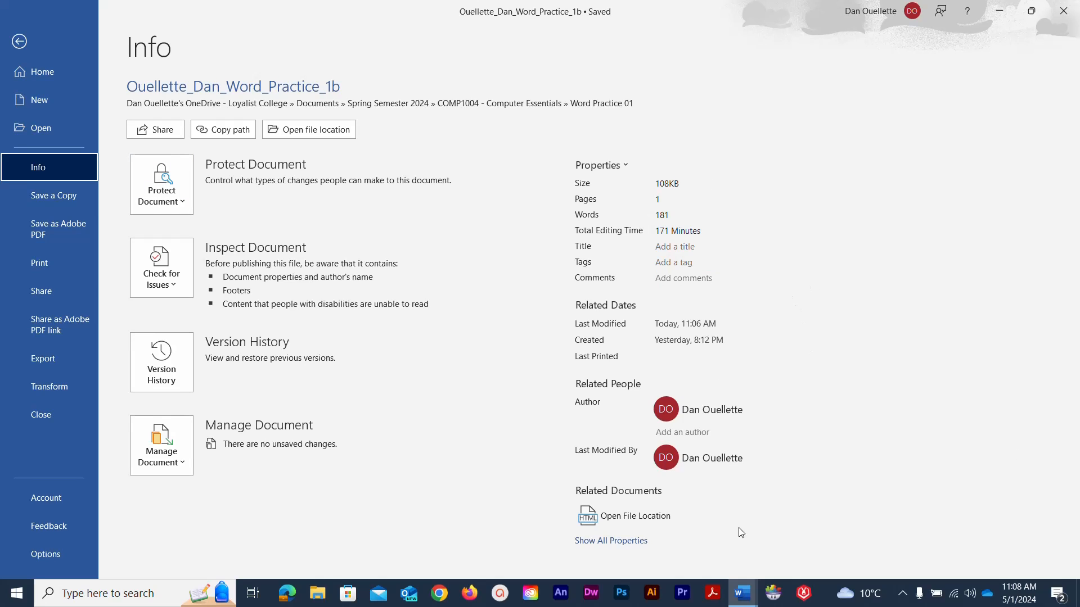
left_click(613, 541)
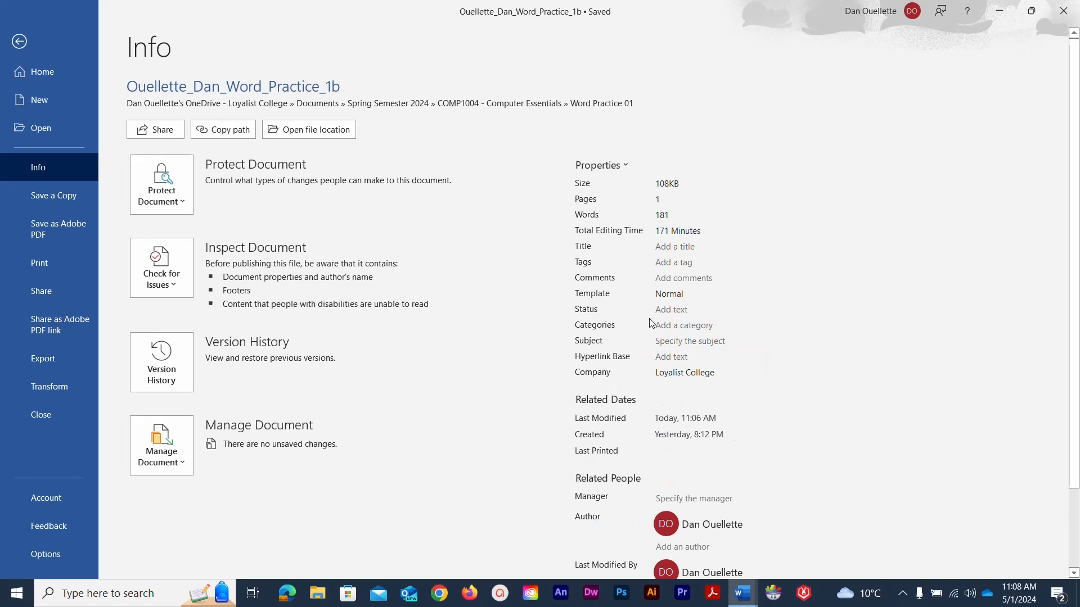
left_click(662, 263)
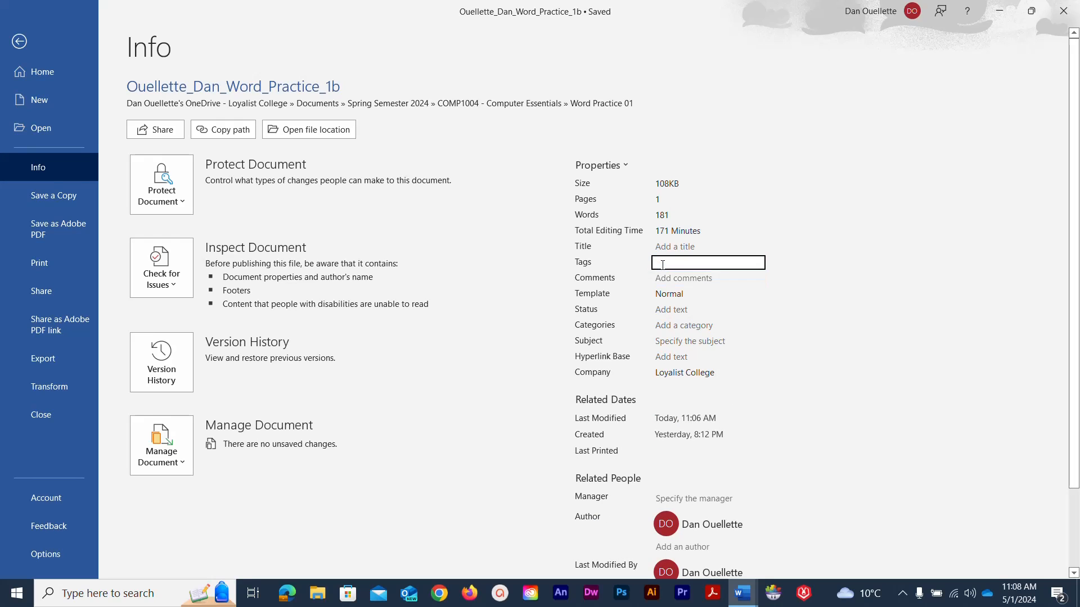
type("trainee, flyer, internships")
key("Return")
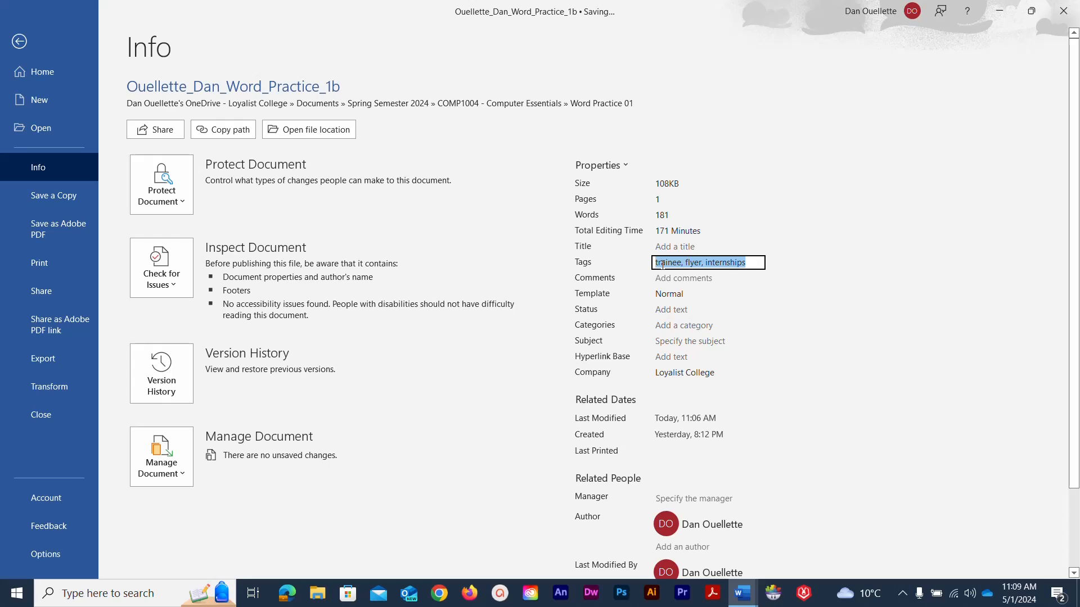
- Set the document subject to 'Computer Essentials - COMP1004'
left_click(667, 341)
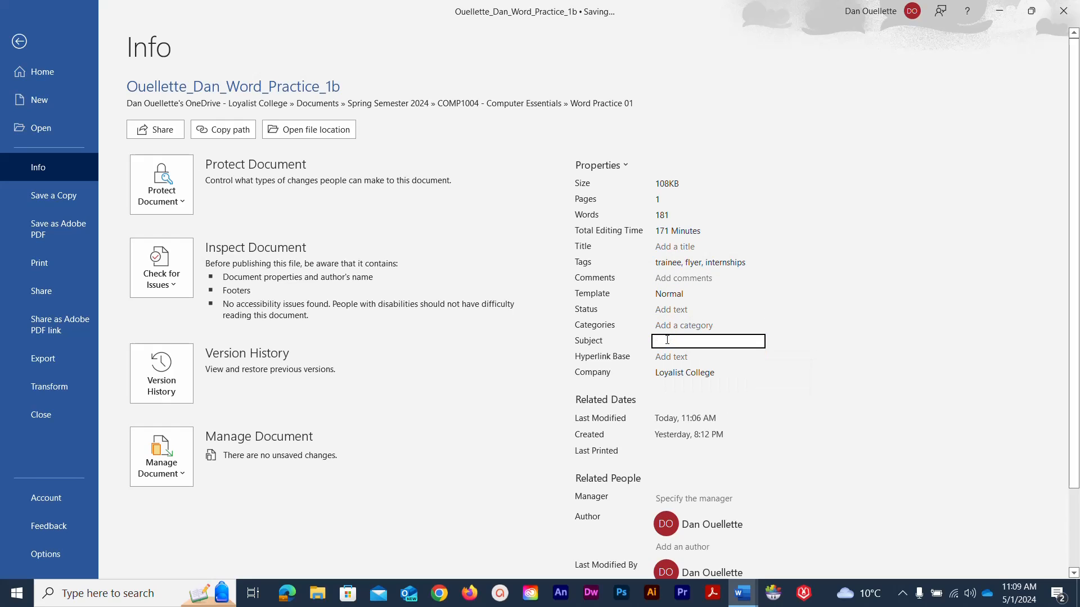
type("Compu")
type("ter Ess")
type("entials")
type(" - COMP")
type("1004")
key("ctrl+a")
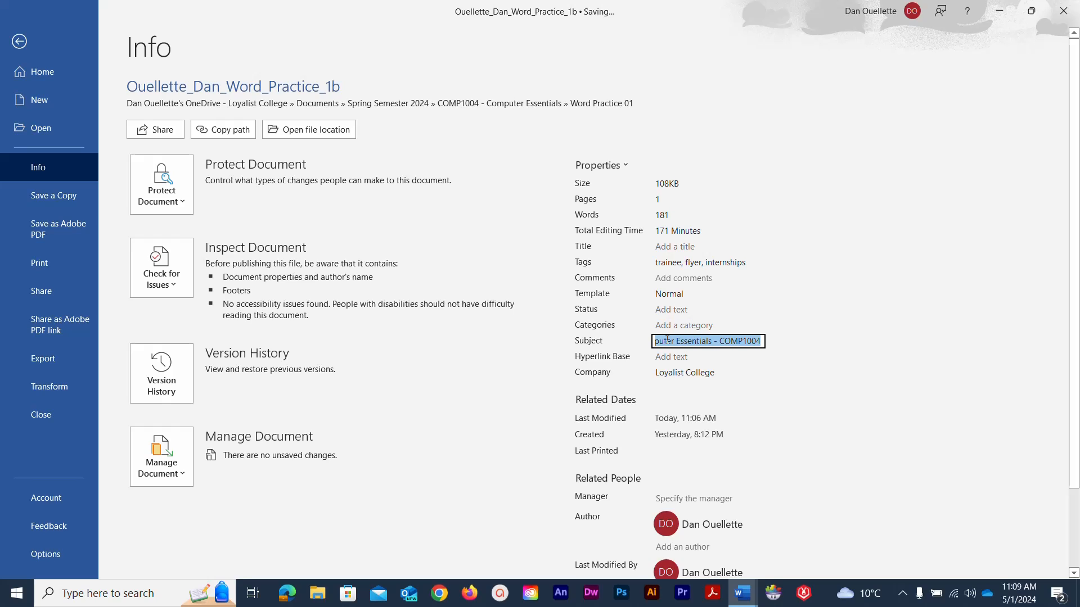
- Add a second author's name to the document properties and return to the flyer
scroll(707, 440, "down", 3)
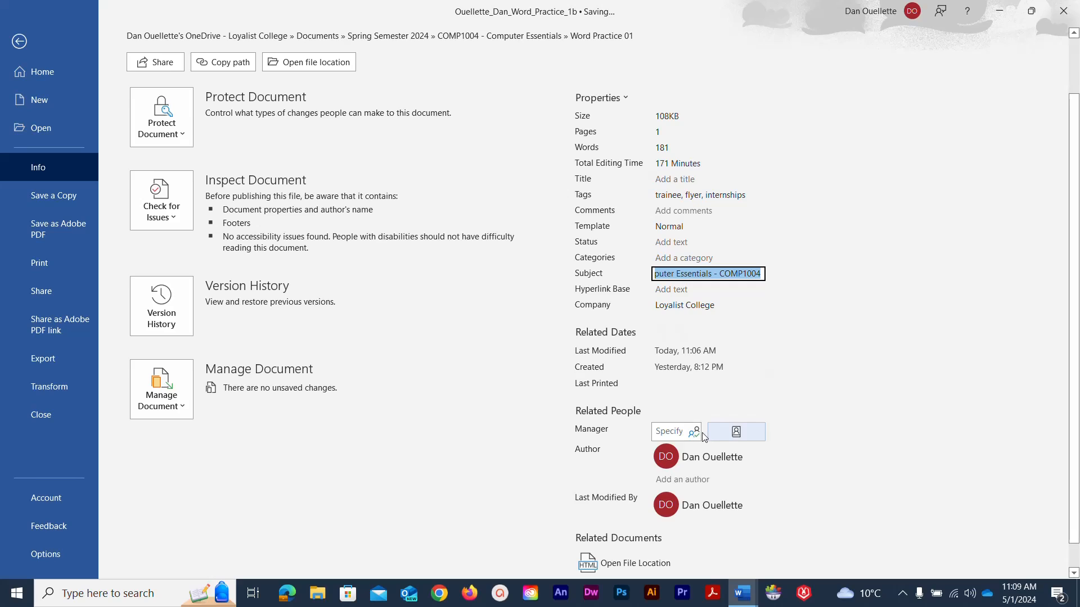
left_click(667, 481)
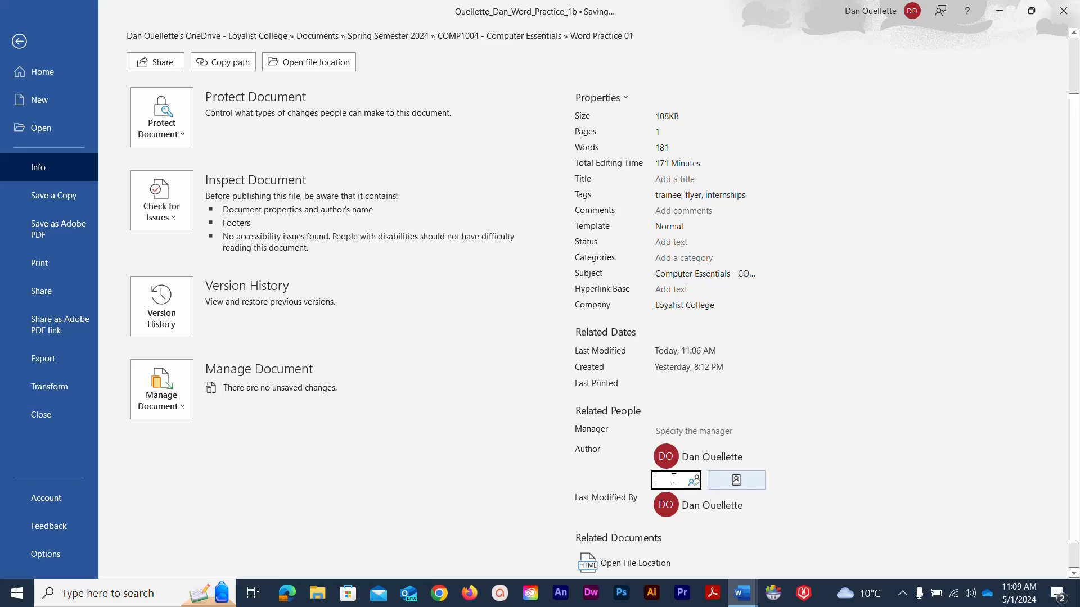
type("Daniel")
type(" Ouel")
type("lette")
key("Return")
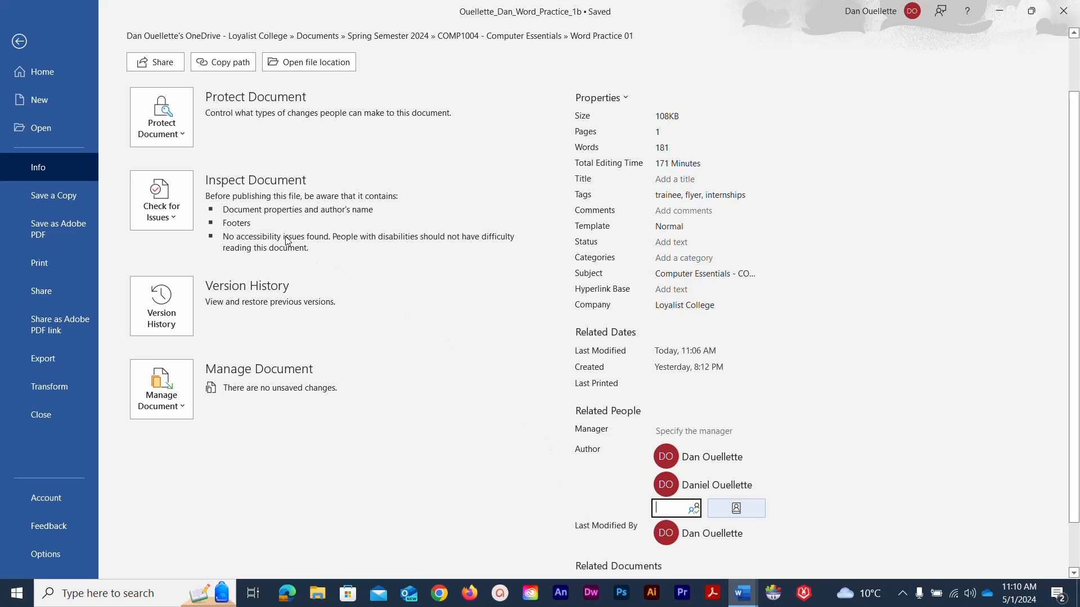
left_click(29, 48)
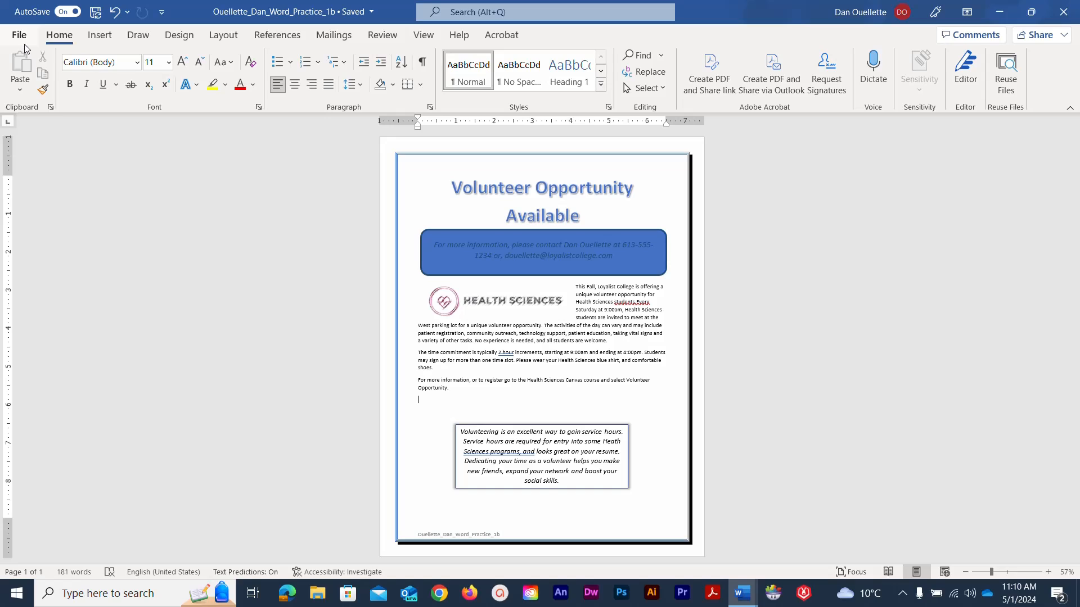